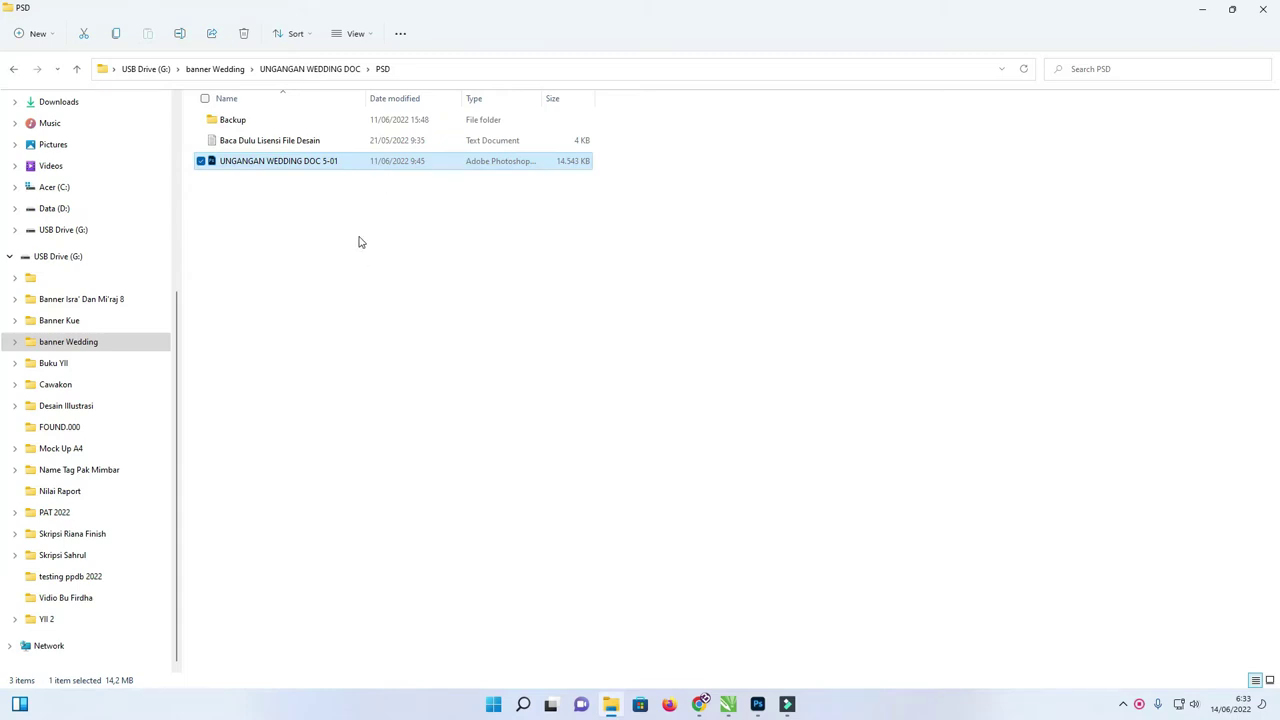
Open the text file Baca Dulu Lisensi File Desain, read through the licence terms and close it.
double_click(294, 140)
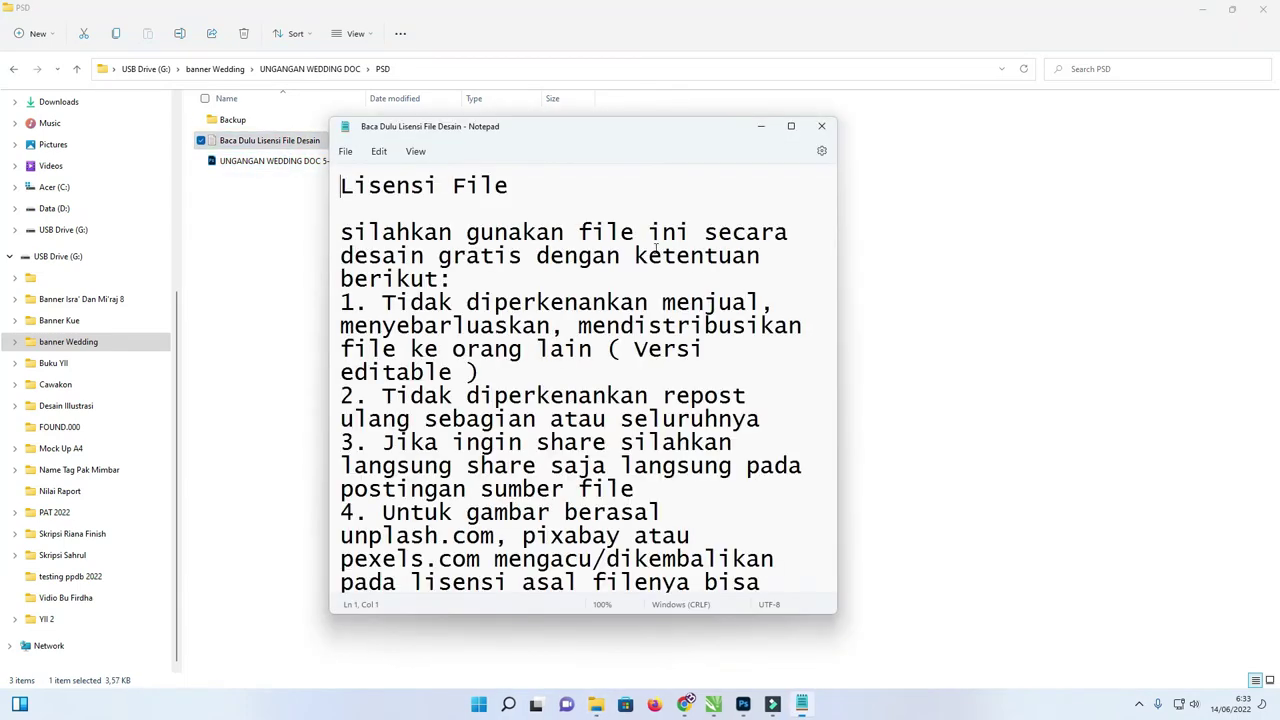
scroll(605, 268, "down", 20)
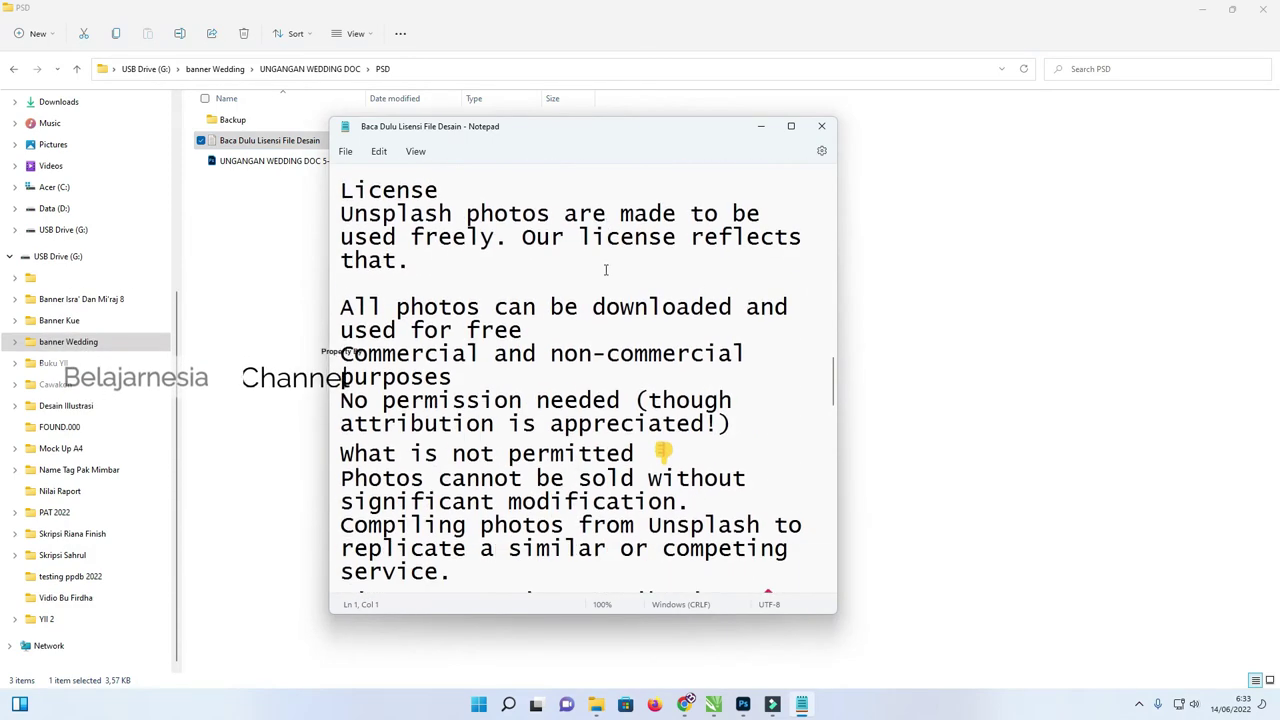
scroll(578, 305, "up", 6)
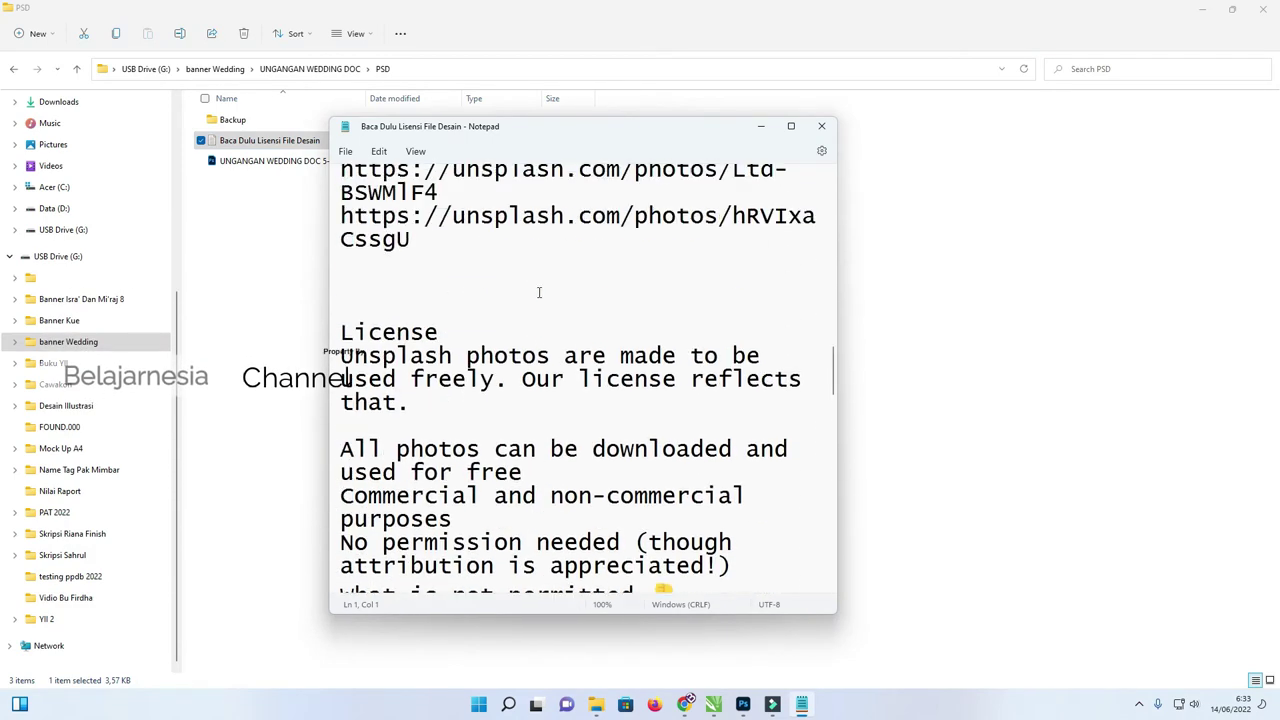
left_click(822, 128)
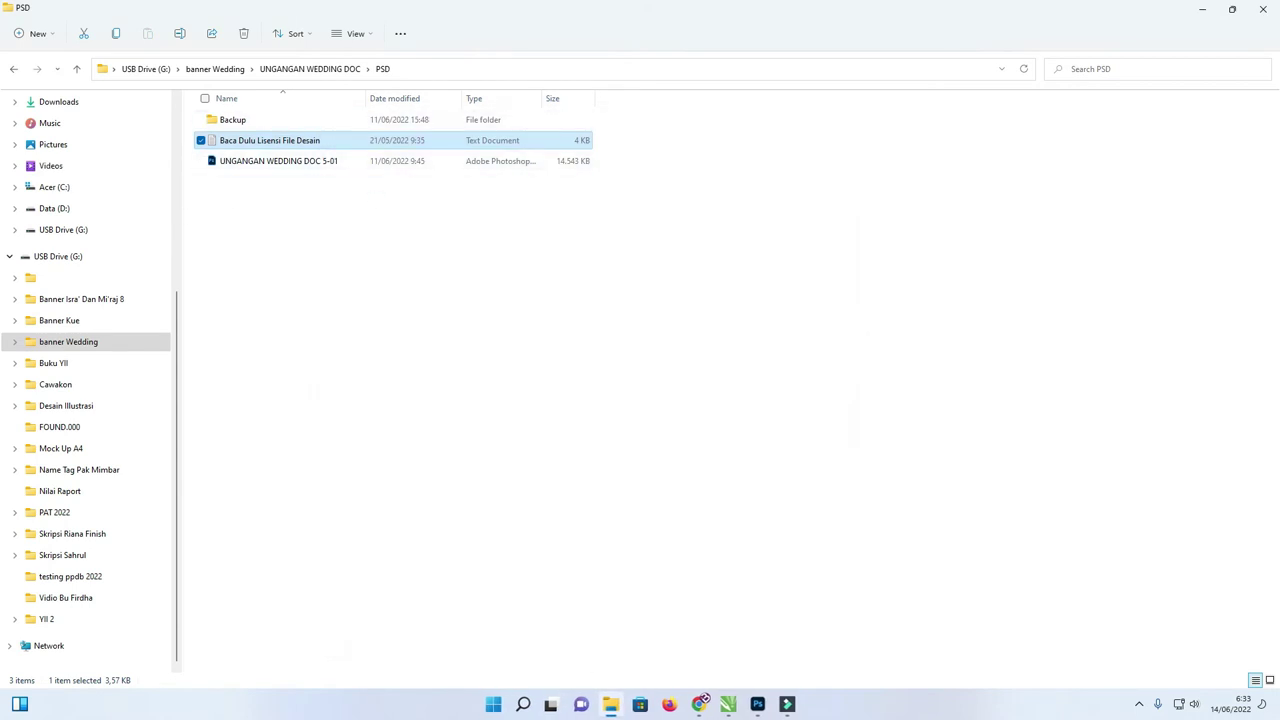
Switch to the wedding invitation document in Photoshop, activate the Move tool and deselect the current layer.
left_click(758, 705)
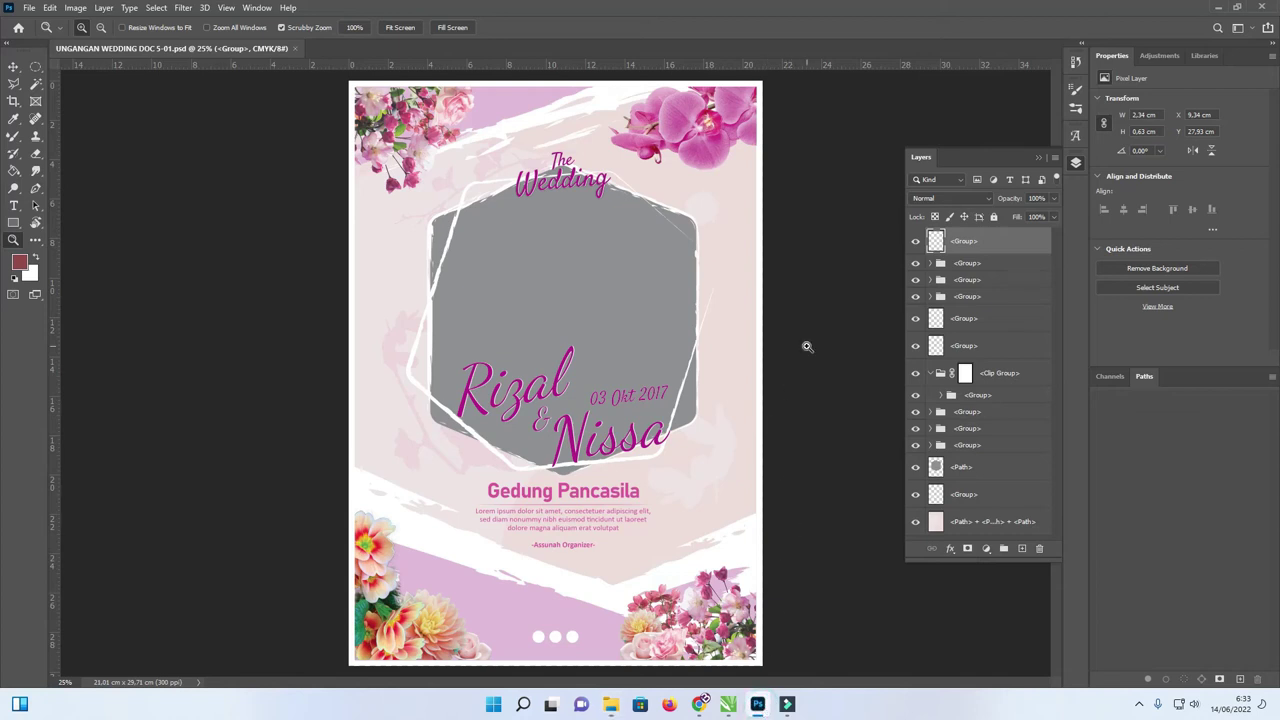
key("v")
left_click(54, 148)
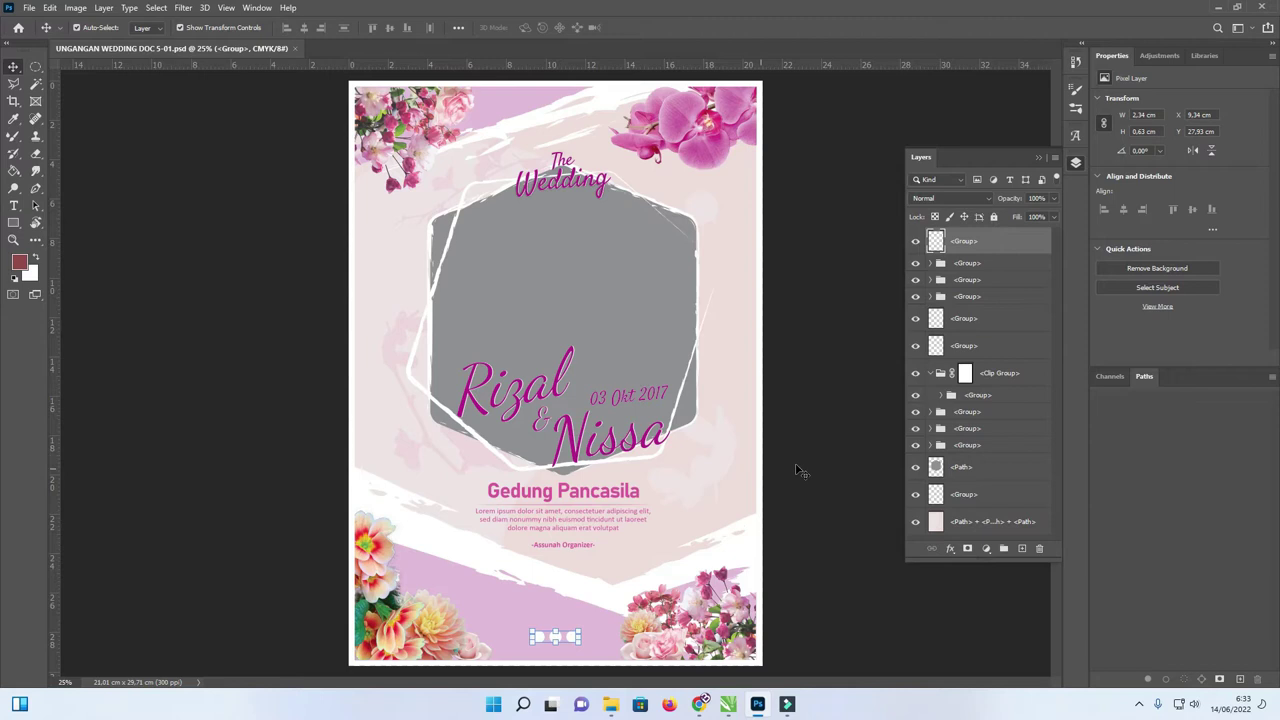
left_click(832, 440)
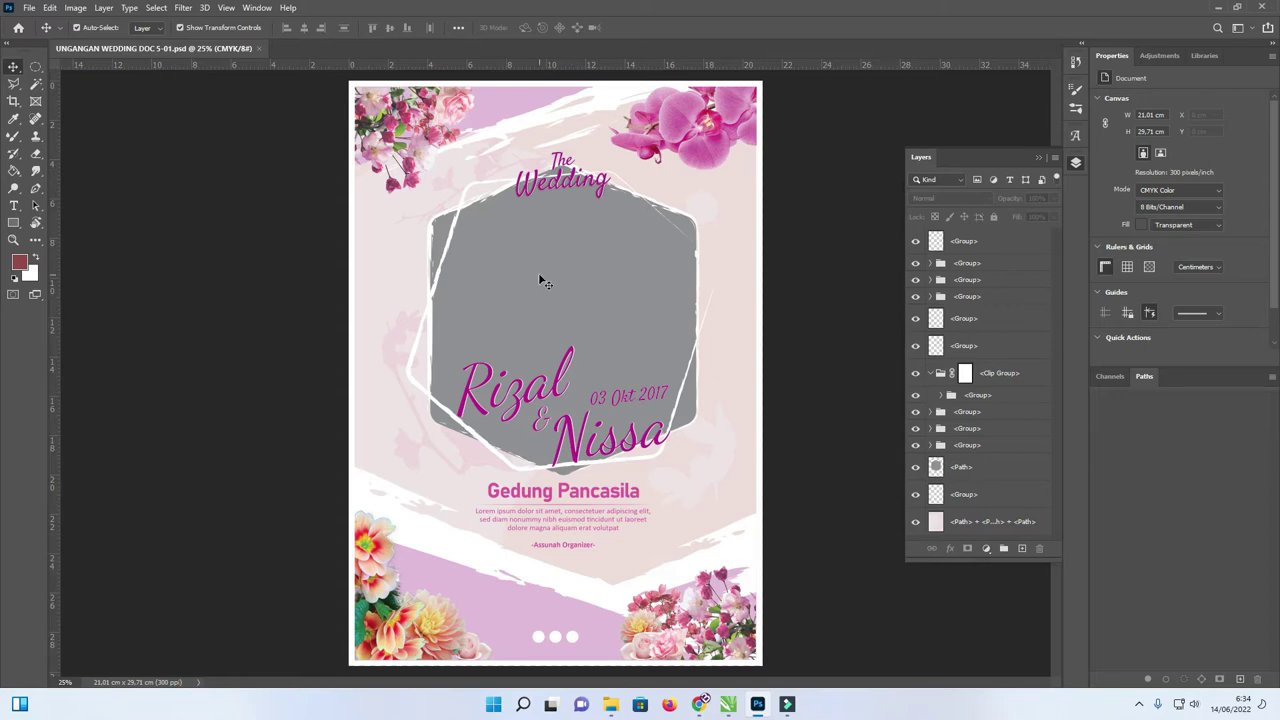
Try replacing the word "The" in the purple "The Wedding" title with "asas", and discard the edit.
left_click(580, 195)
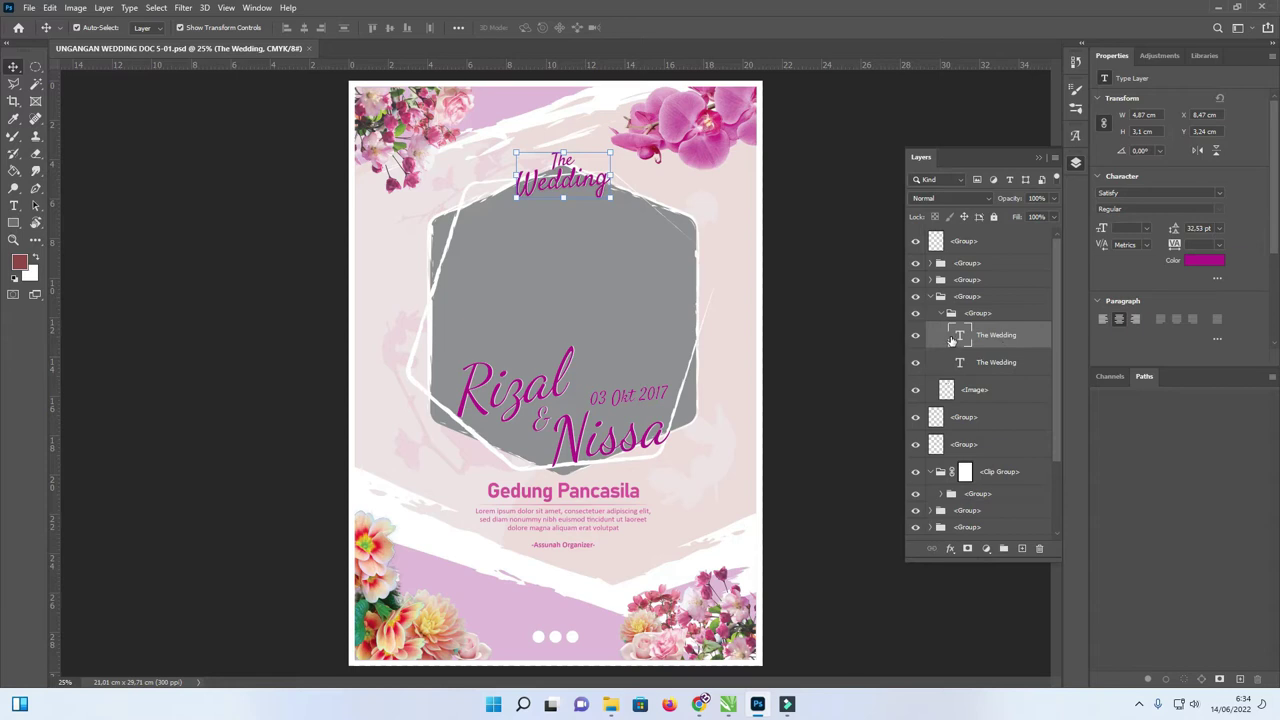
double_click(955, 336)
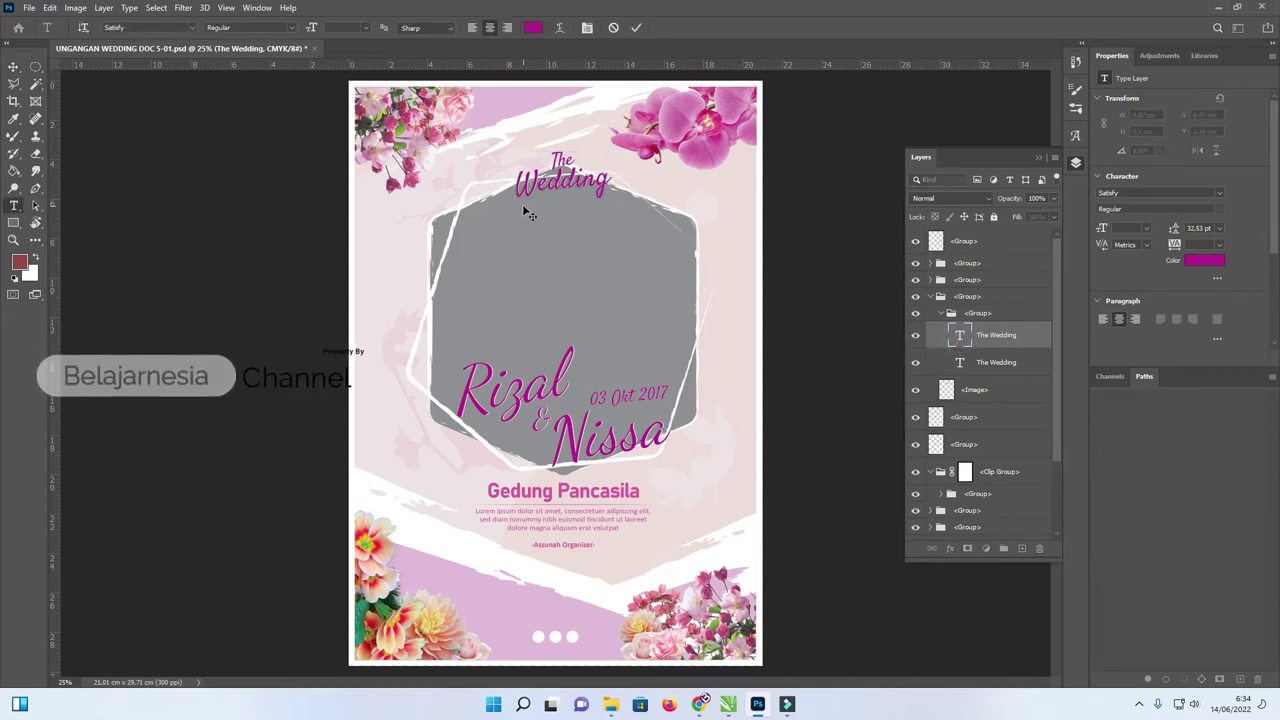
type("asaf")
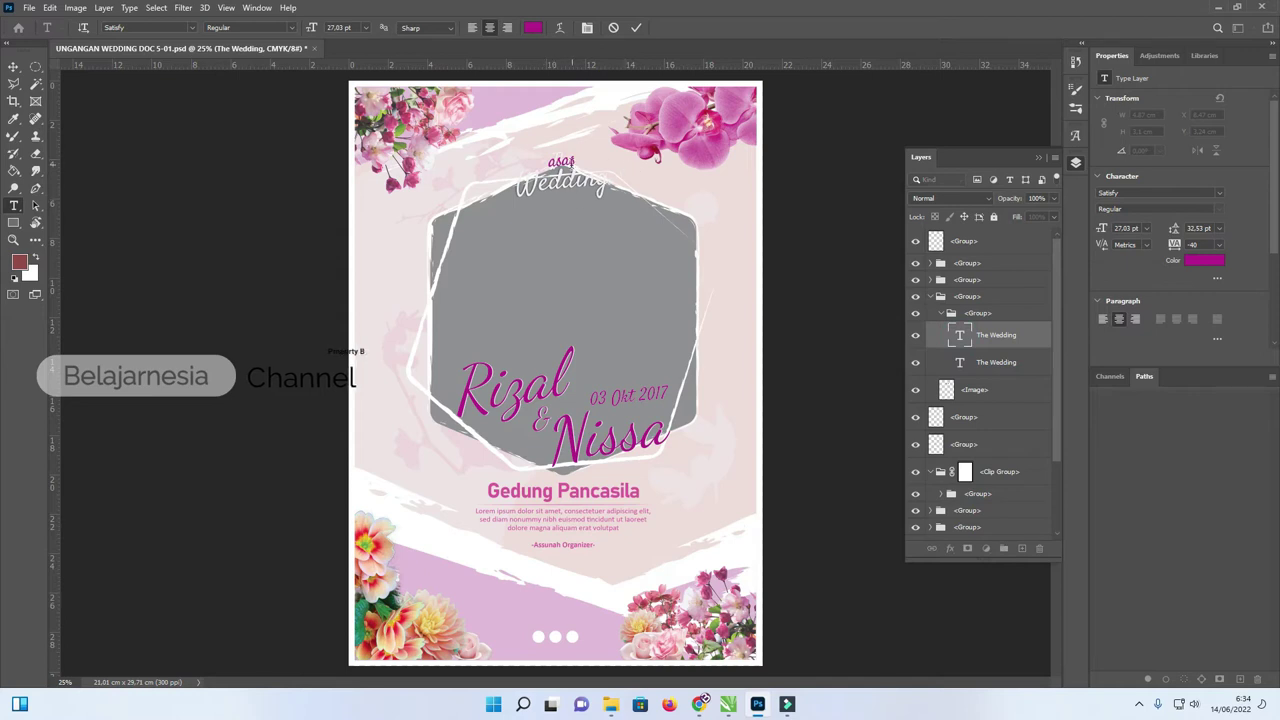
double_click(563, 163)
type("asas")
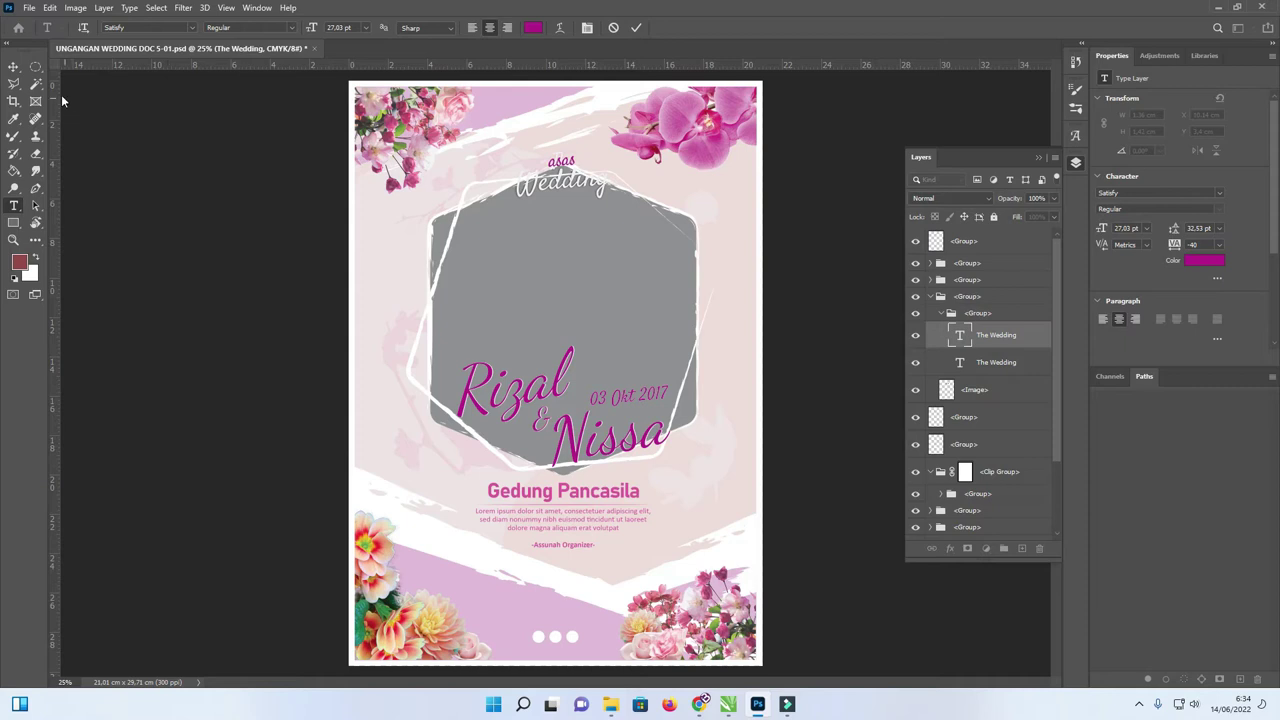
left_click(13, 66)
key("ctrl+z")
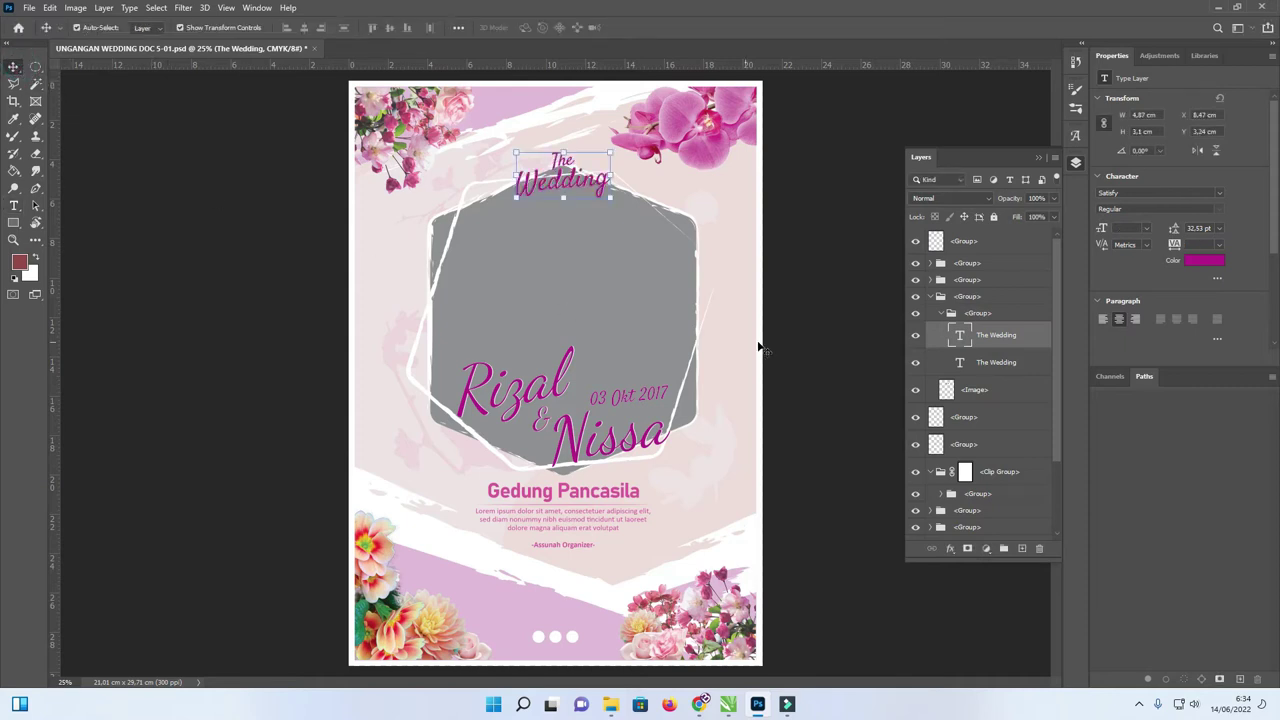
Hide and reshow the purple "The Wedding" text layer to inspect the white copy beneath it, and deselect the layers.
left_click(915, 335)
scroll(549, 183, "up", 1)
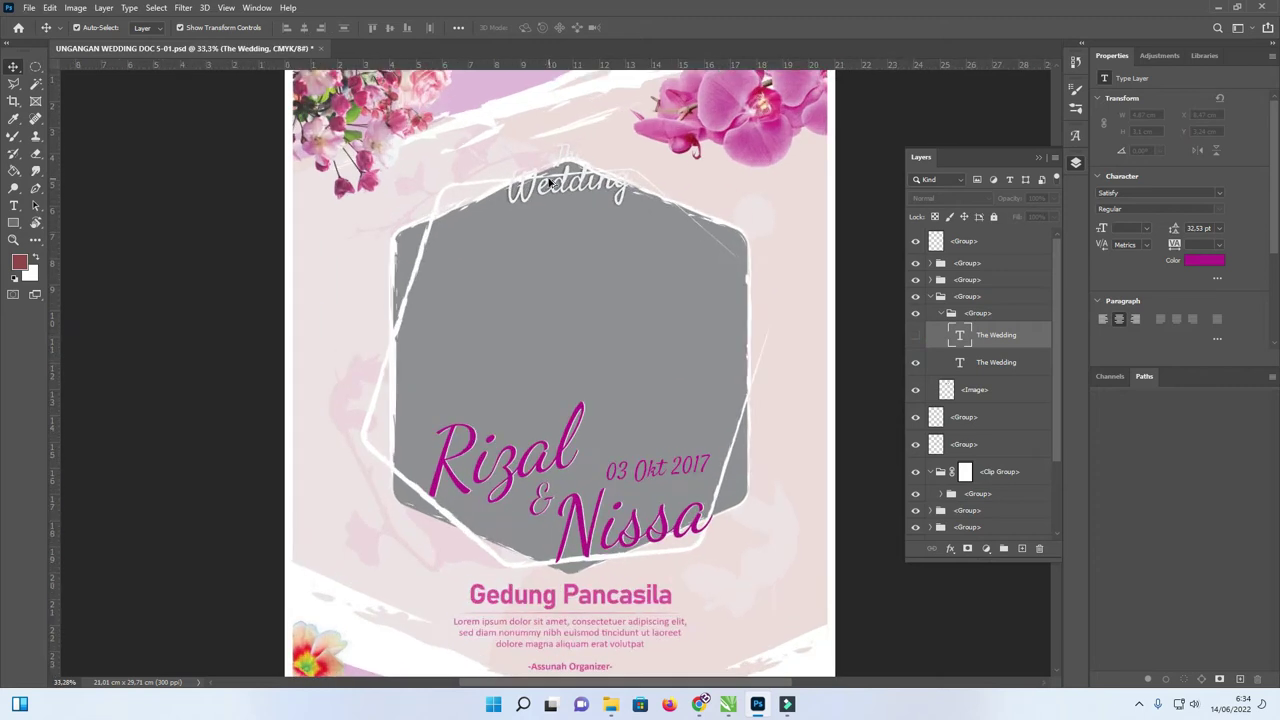
scroll(549, 183, "up", 4)
left_click_drag(560, 185, 556, 232)
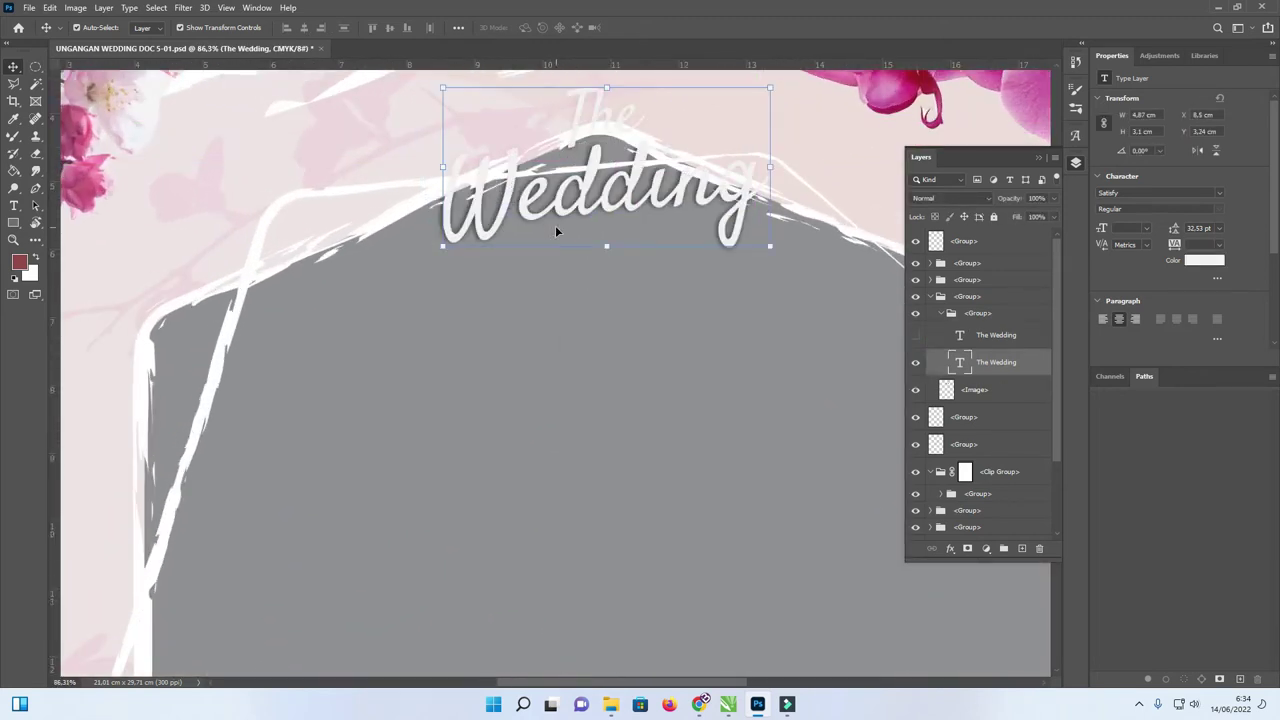
left_click(915, 336)
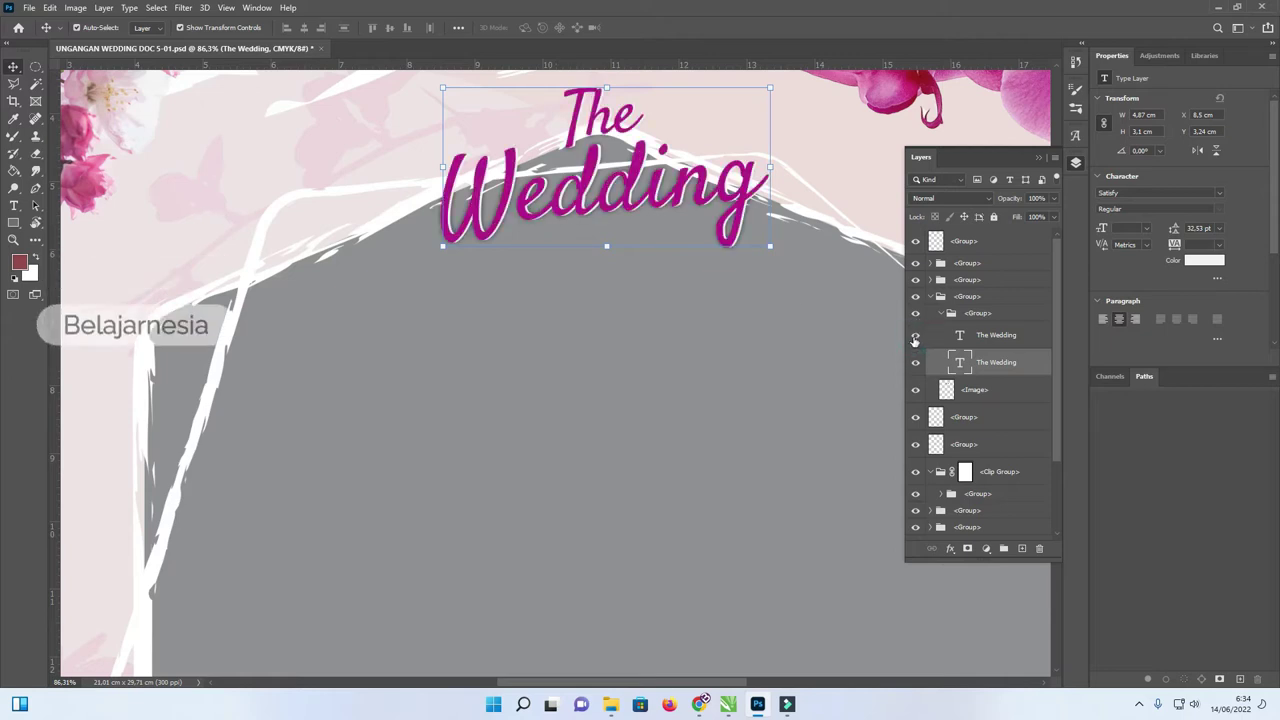
scroll(590, 172, "up", 2)
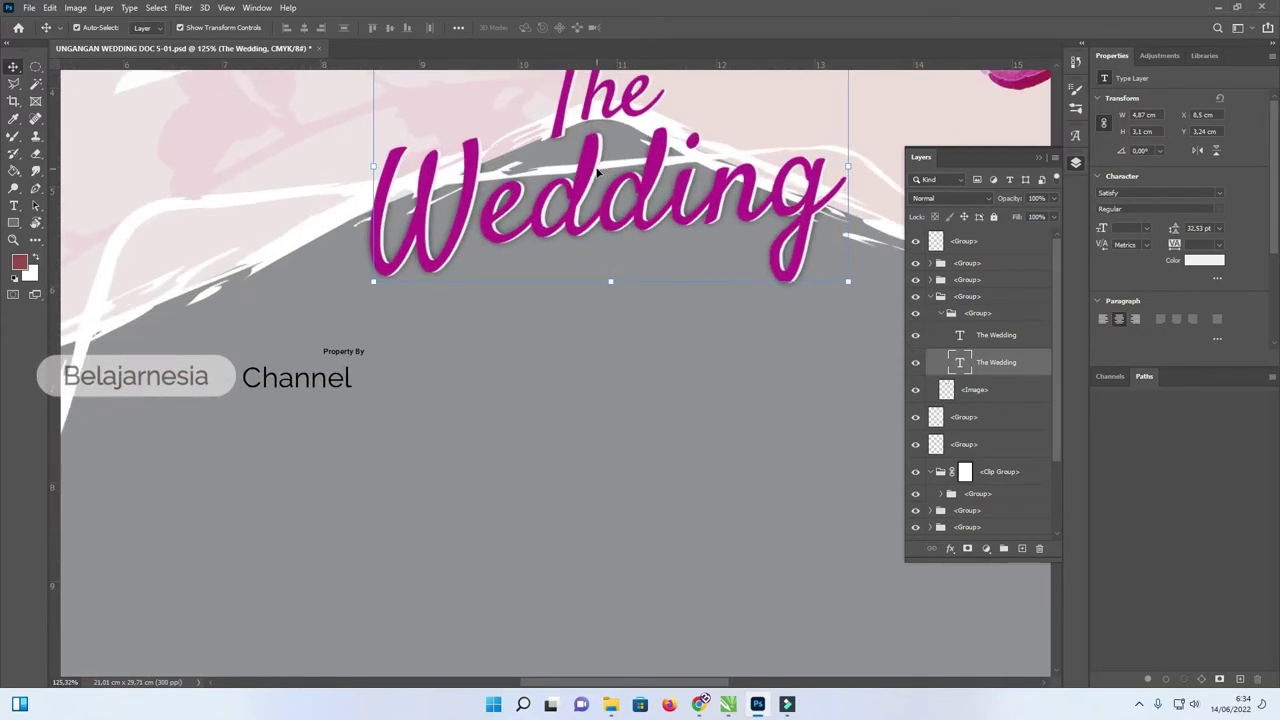
left_click_drag(955, 366, 588, 297)
scroll(588, 297, "down", 2)
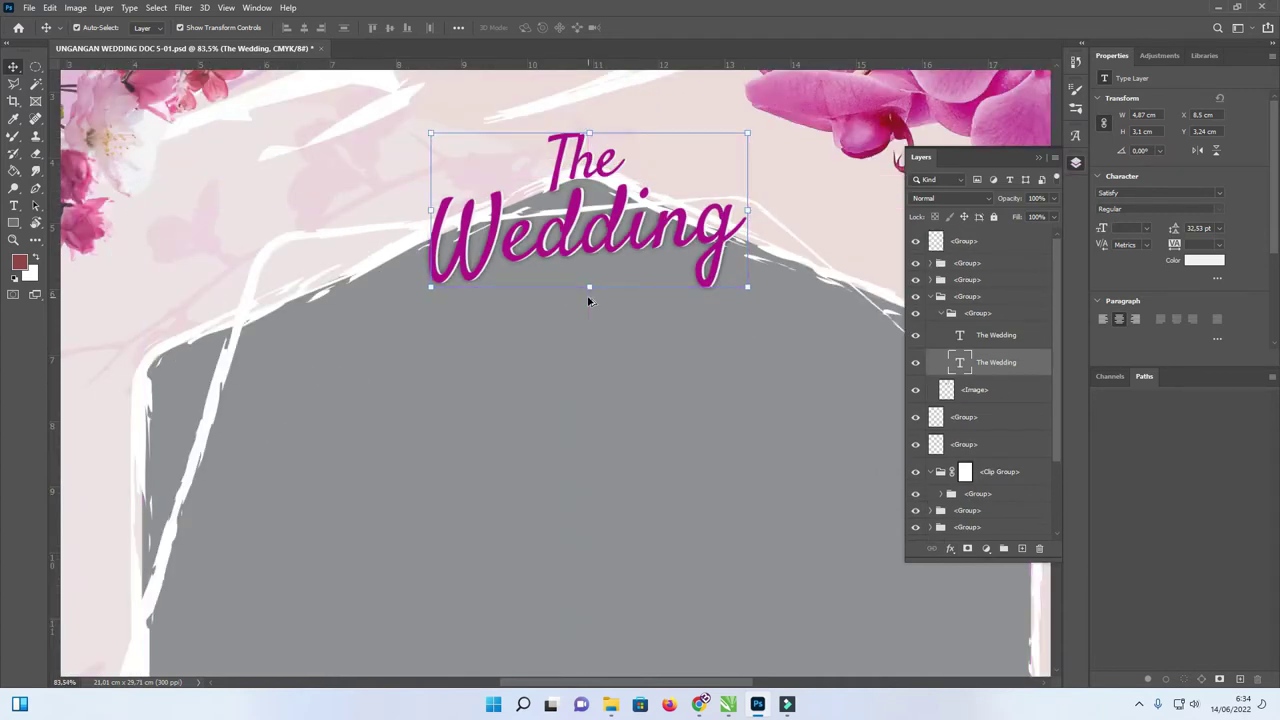
scroll(588, 300, "down", 4)
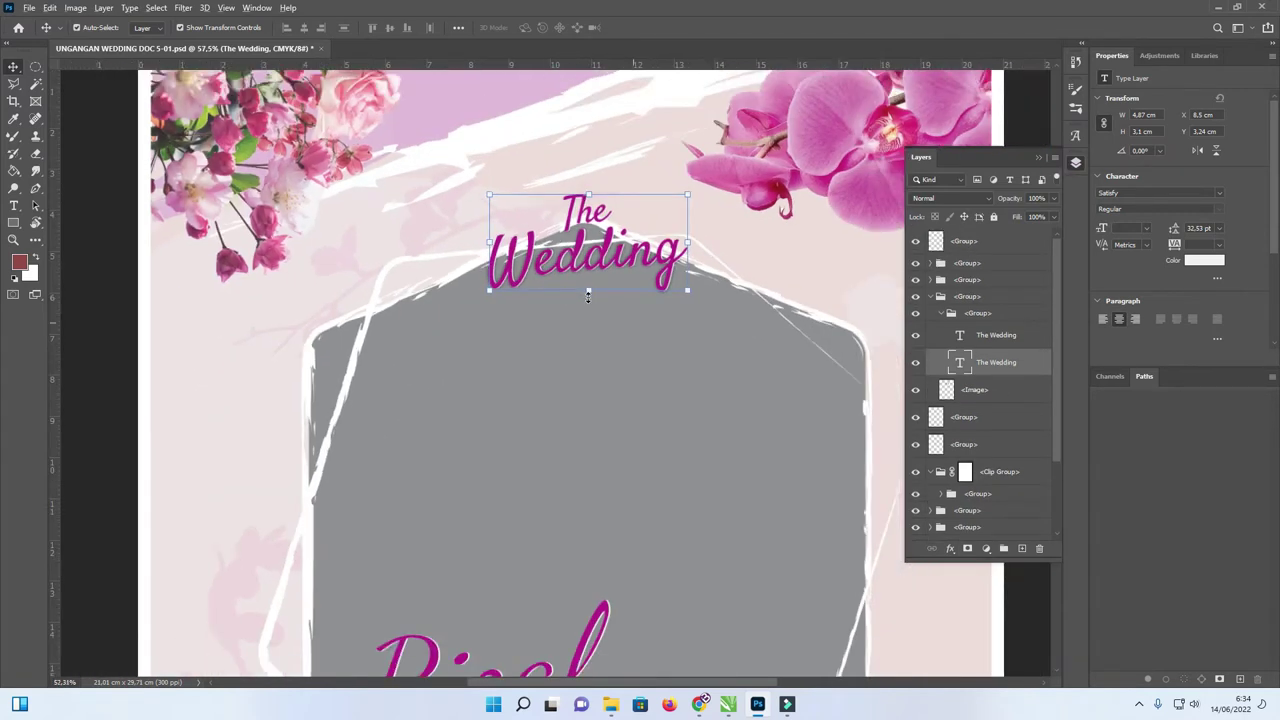
left_click(137, 286)
scroll(555, 316, "down", 1)
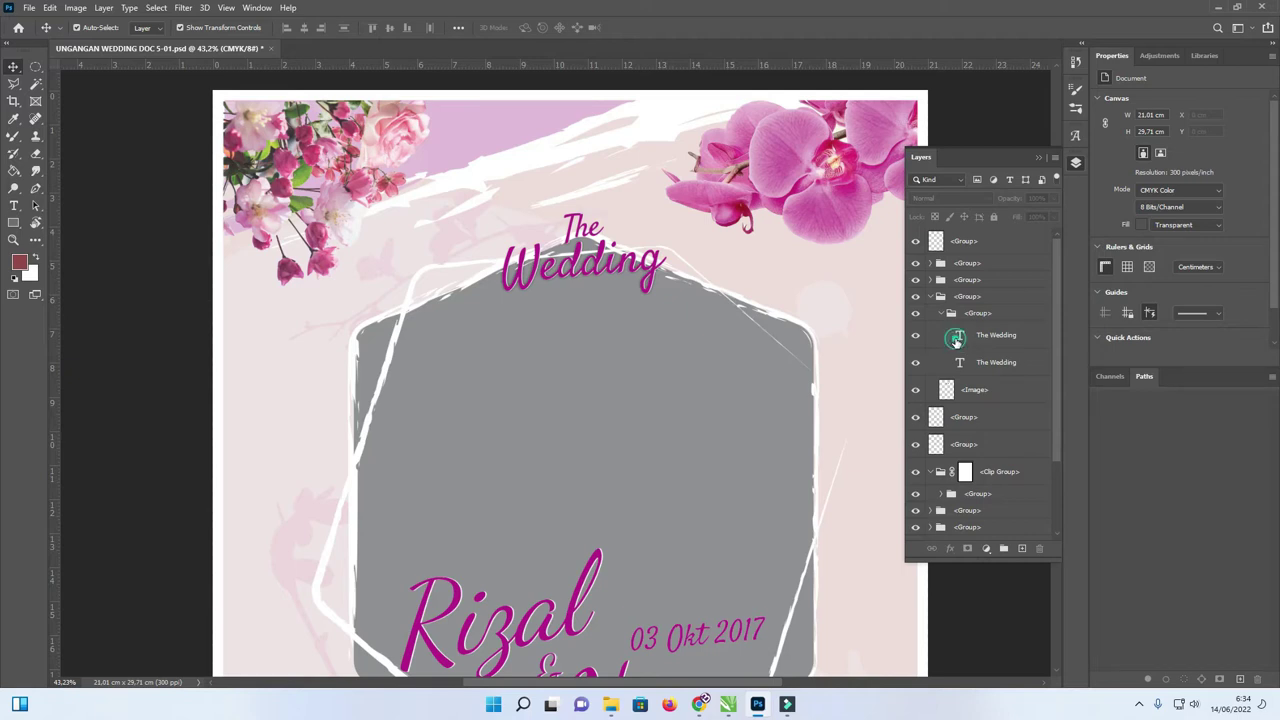
Check the font of the purple "The Wedding" title in text editing and leave the text as it is.
double_click(957, 340)
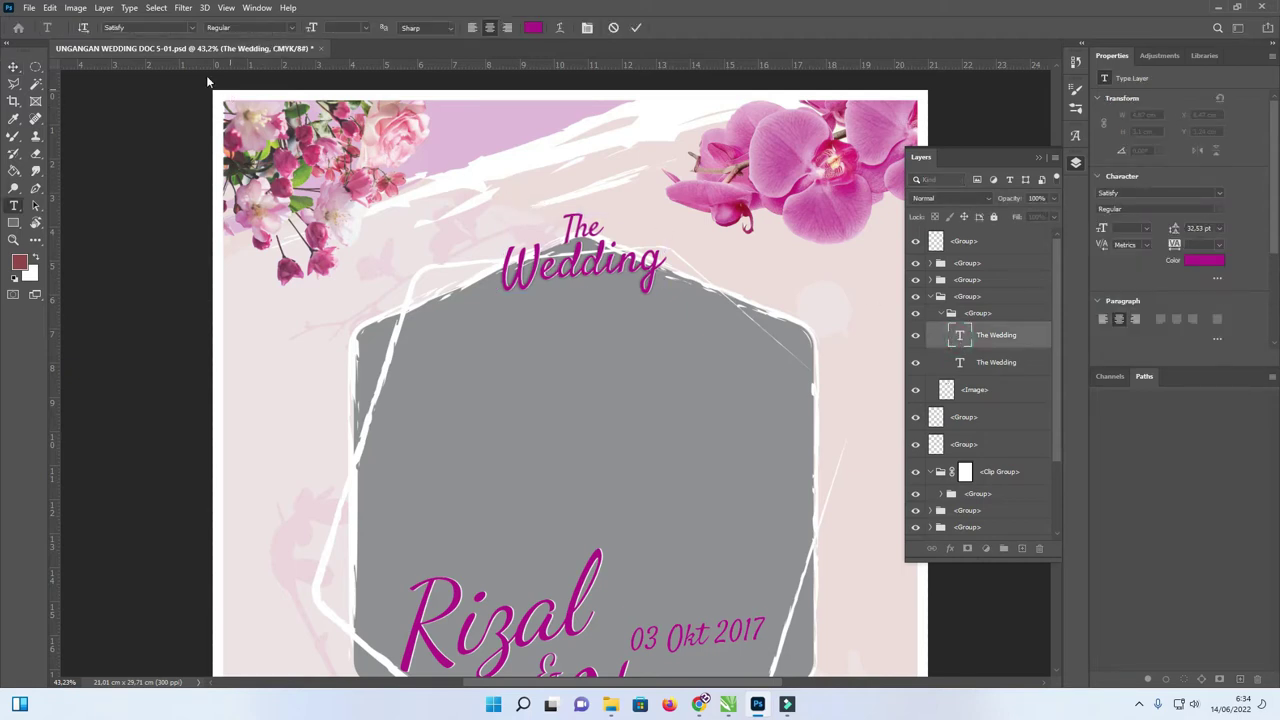
left_click(142, 28)
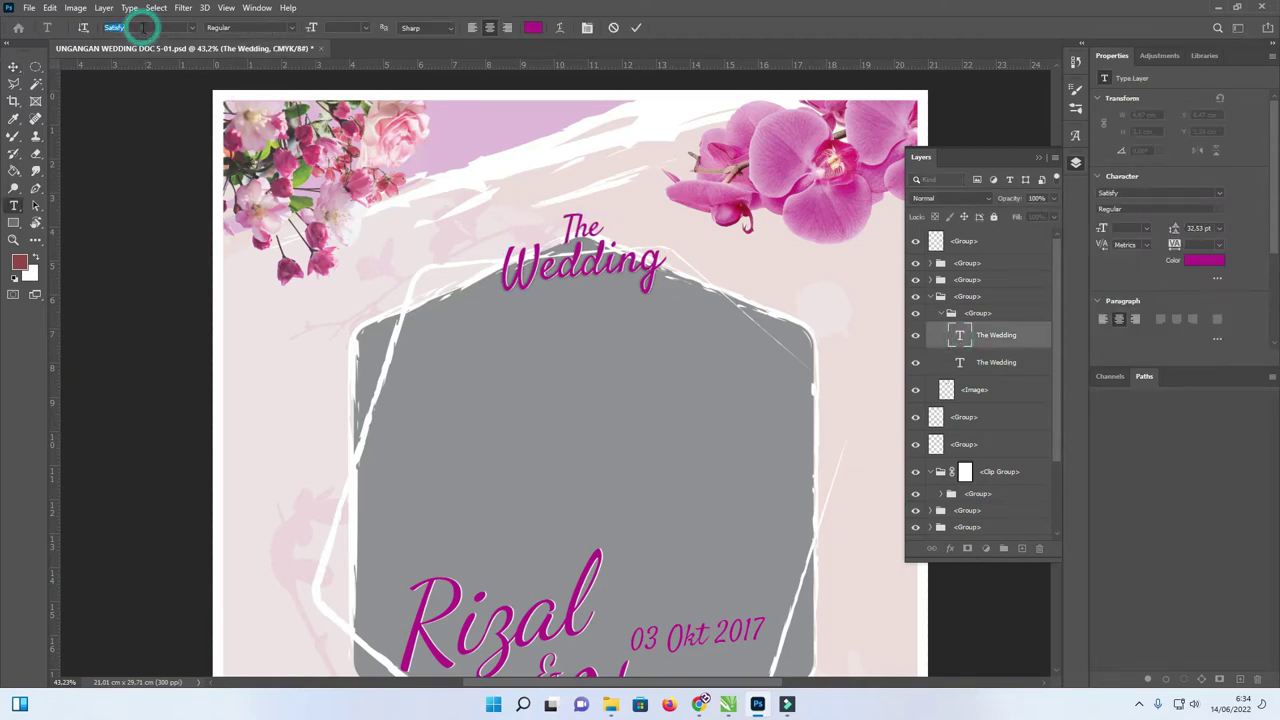
left_click(13, 66)
scroll(607, 392, "down", 3)
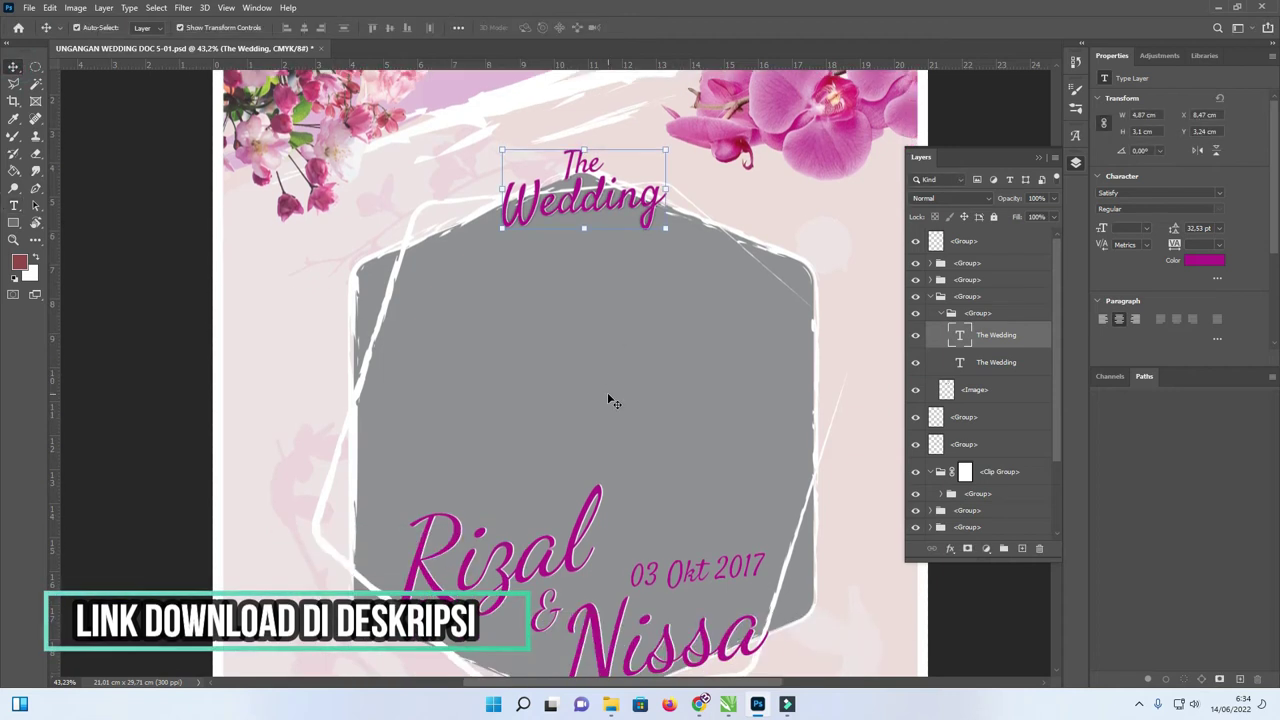
Select the purple couple's names layer and toggle its visibility to examine the white lettering underneath.
left_click(583, 541)
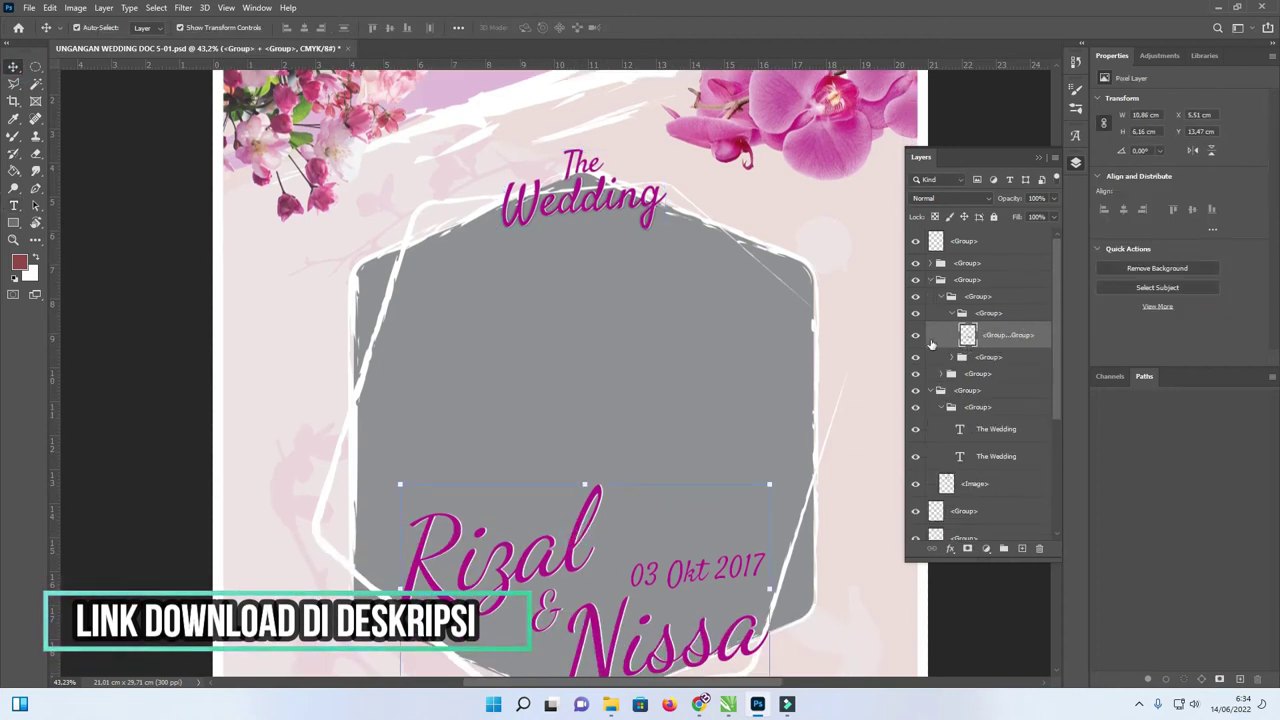
left_click(915, 335)
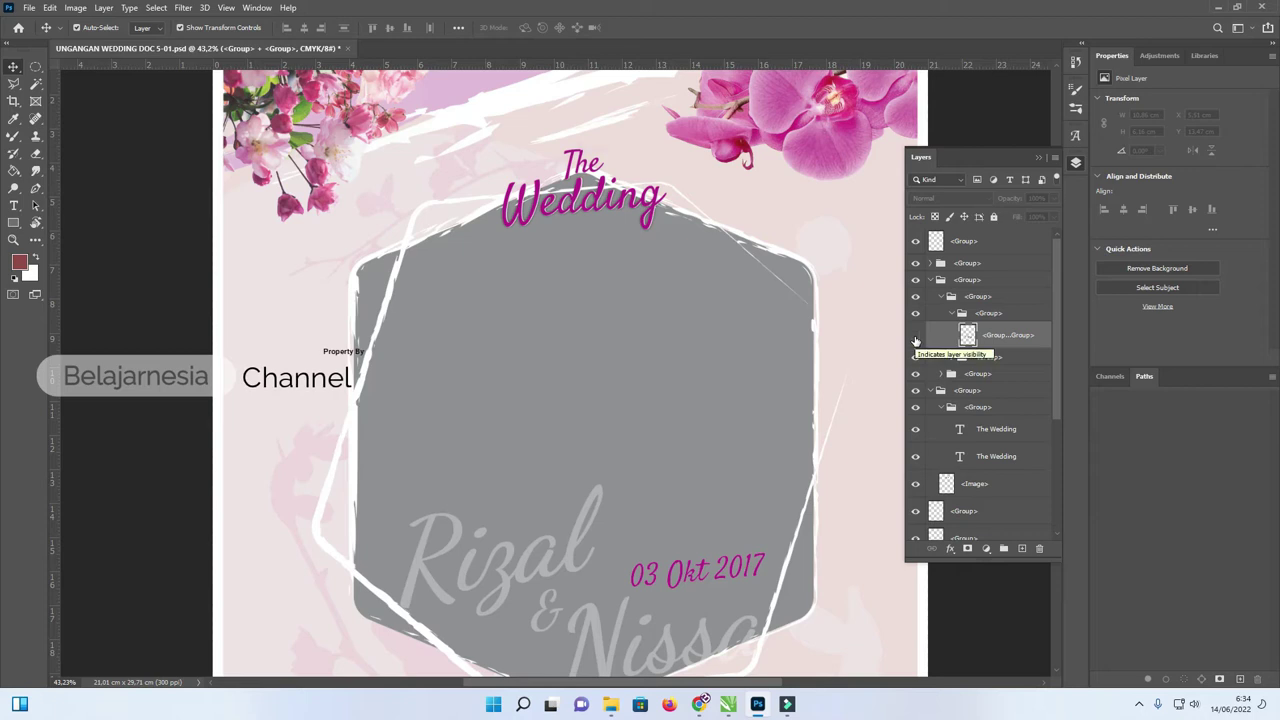
left_click(915, 336)
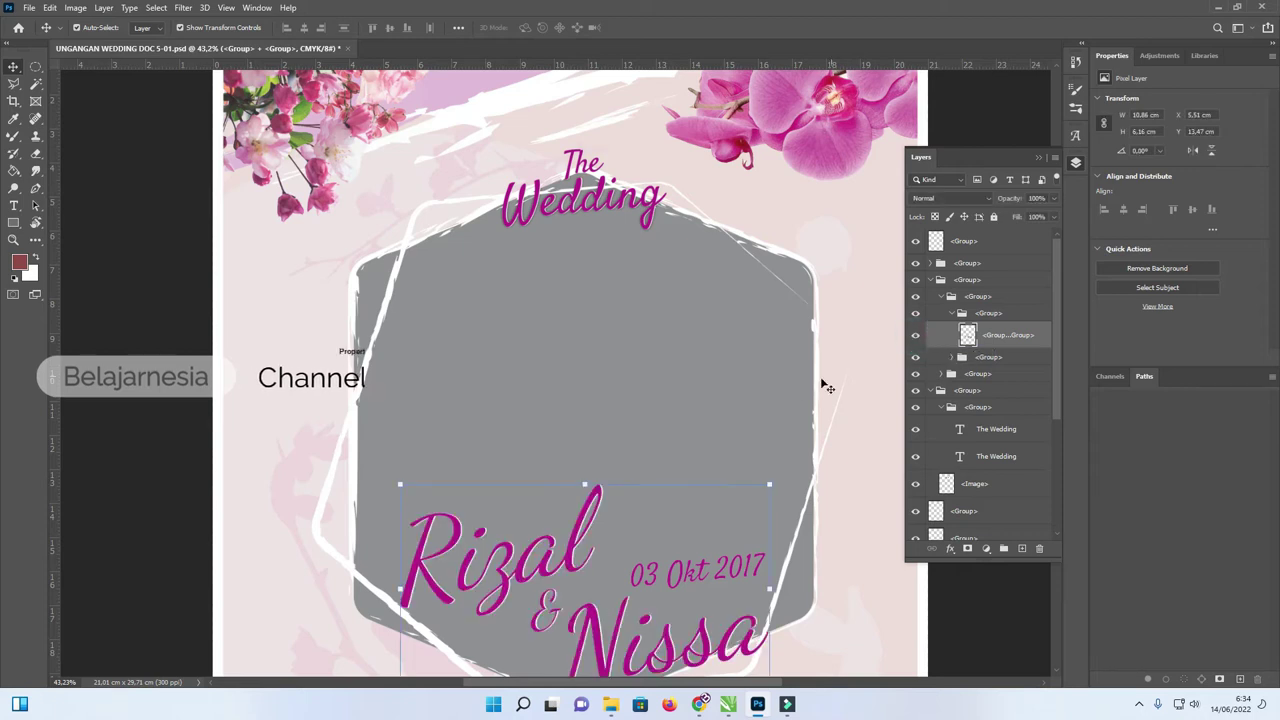
scroll(780, 400, "down", 4)
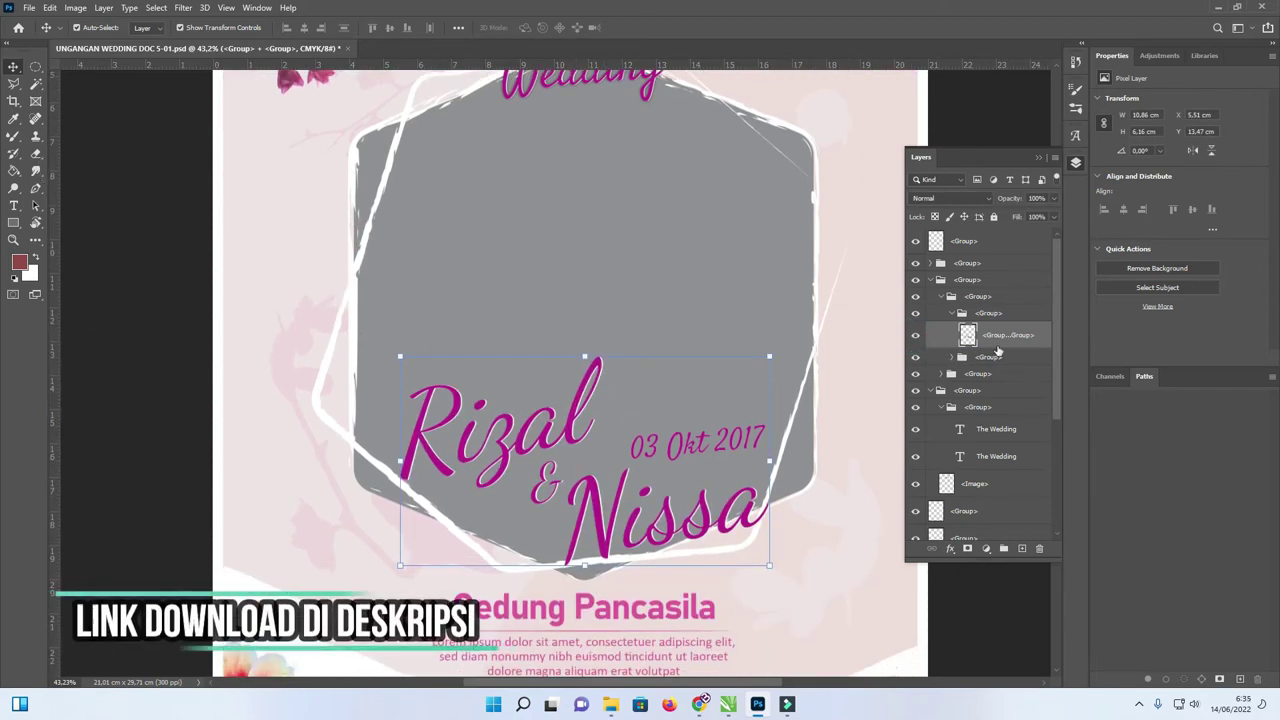
left_click(916, 337)
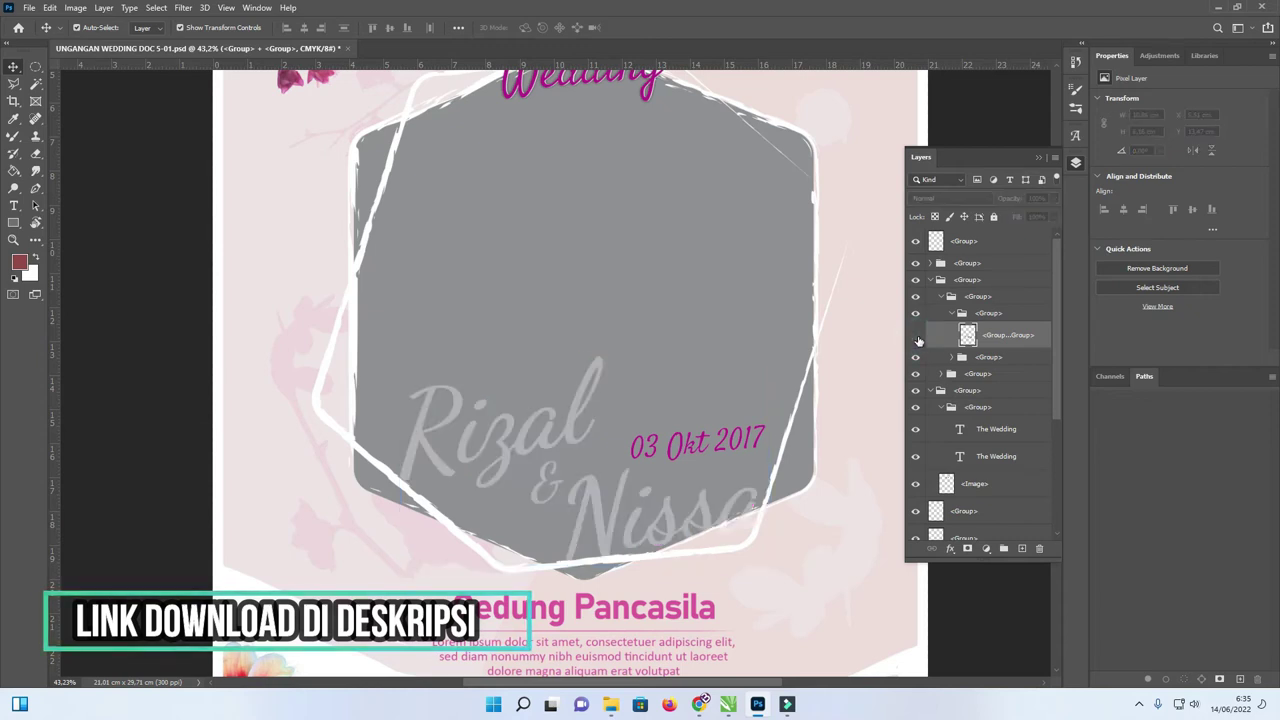
left_click(916, 337)
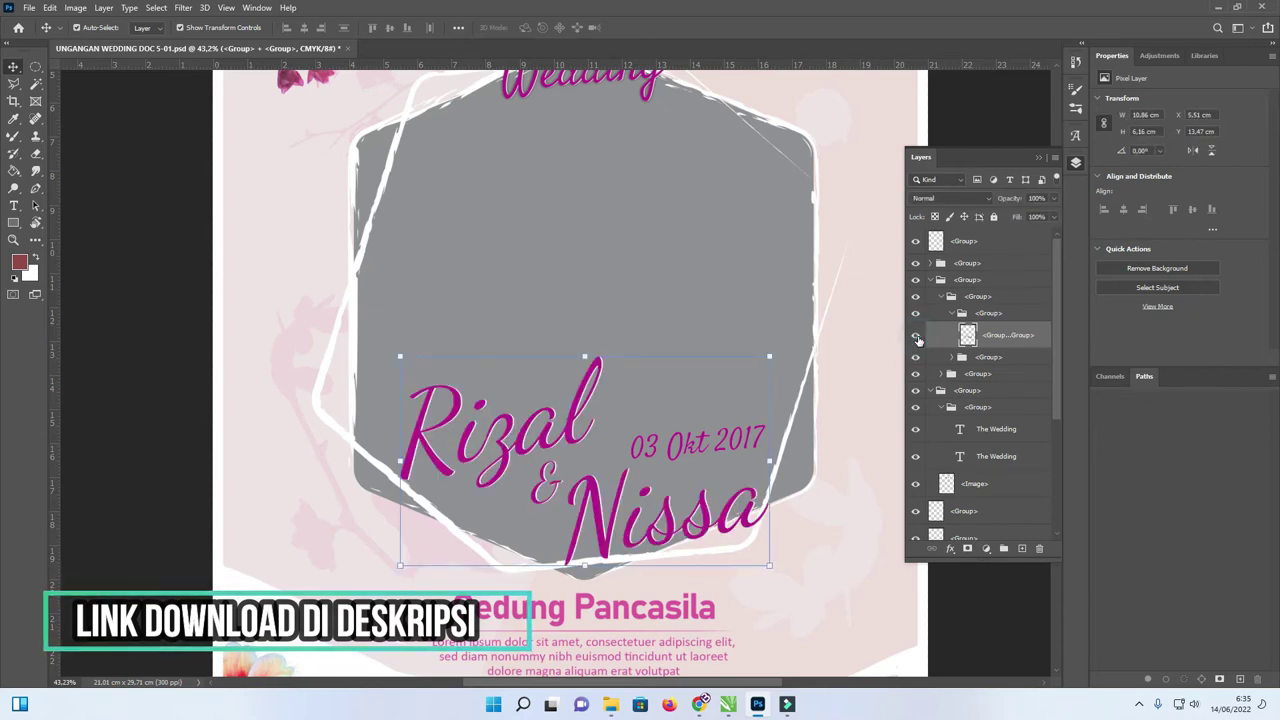
scroll(918, 340, "down", 3)
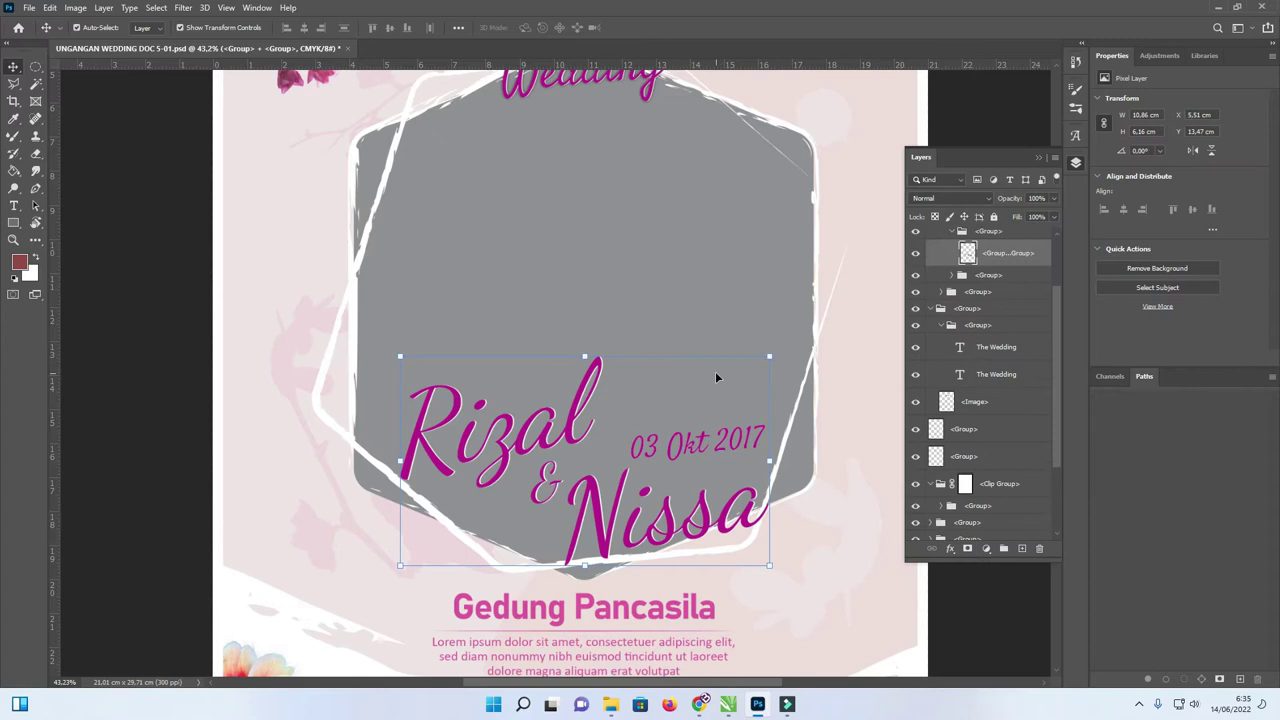
scroll(729, 380, "down", 1)
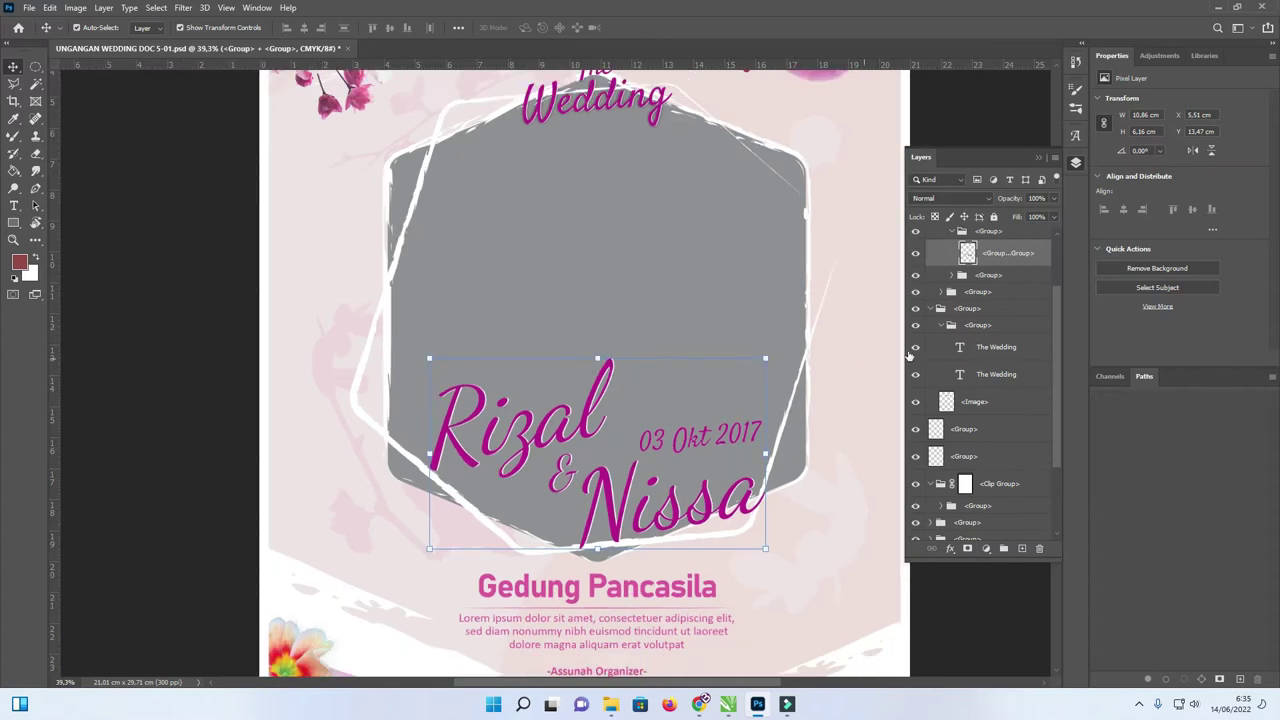
scroll(965, 315, "up", 2)
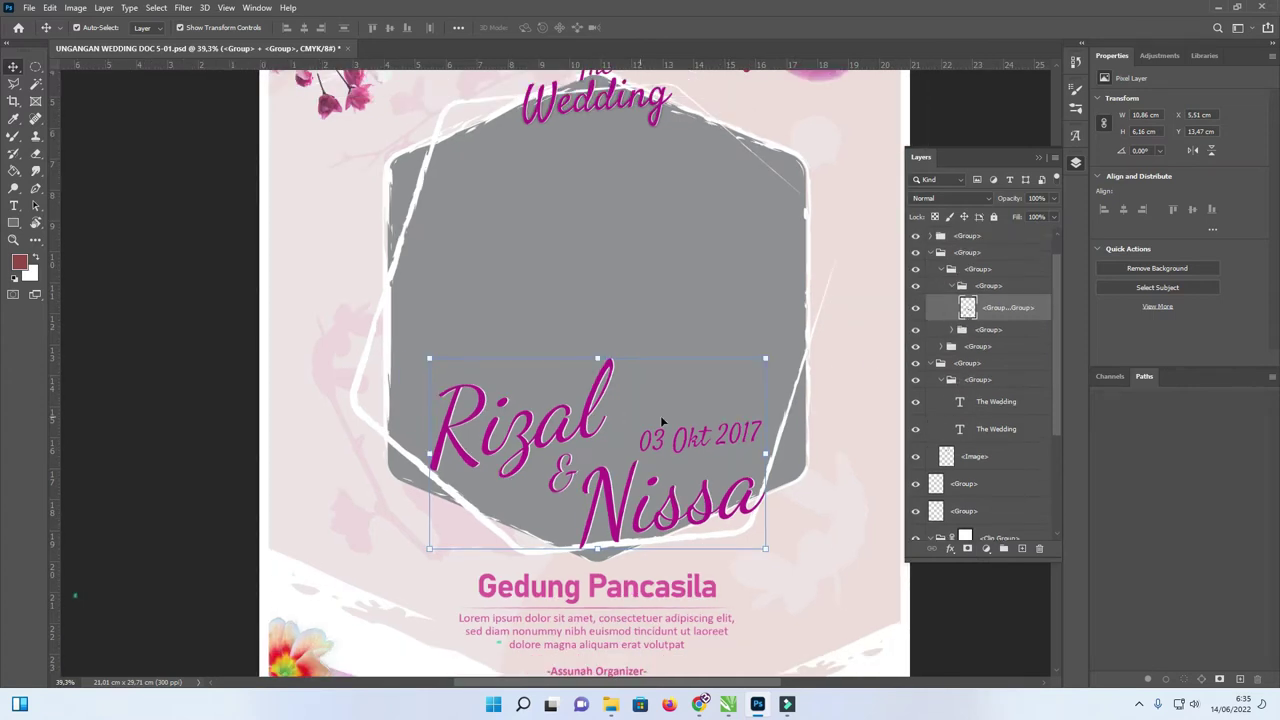
Hide the purple couple's names layer and expand the group below it that holds the editable name text layers.
left_click(951, 330)
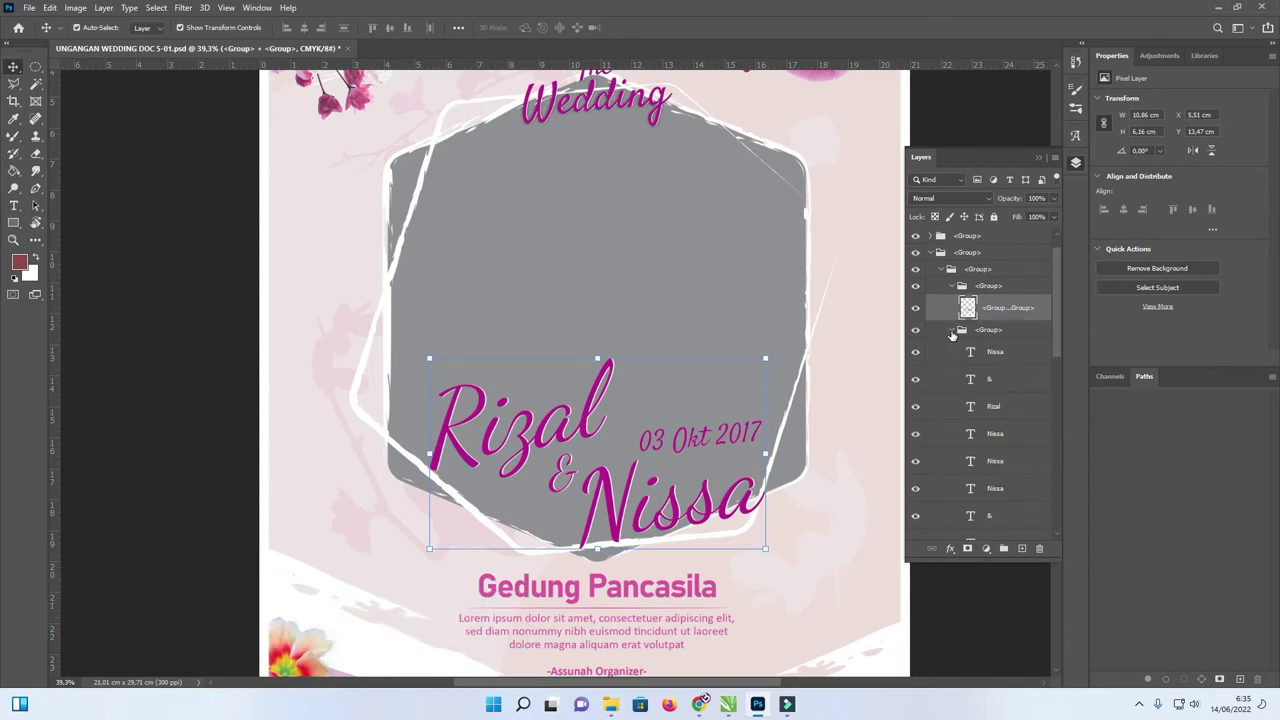
left_click(951, 331)
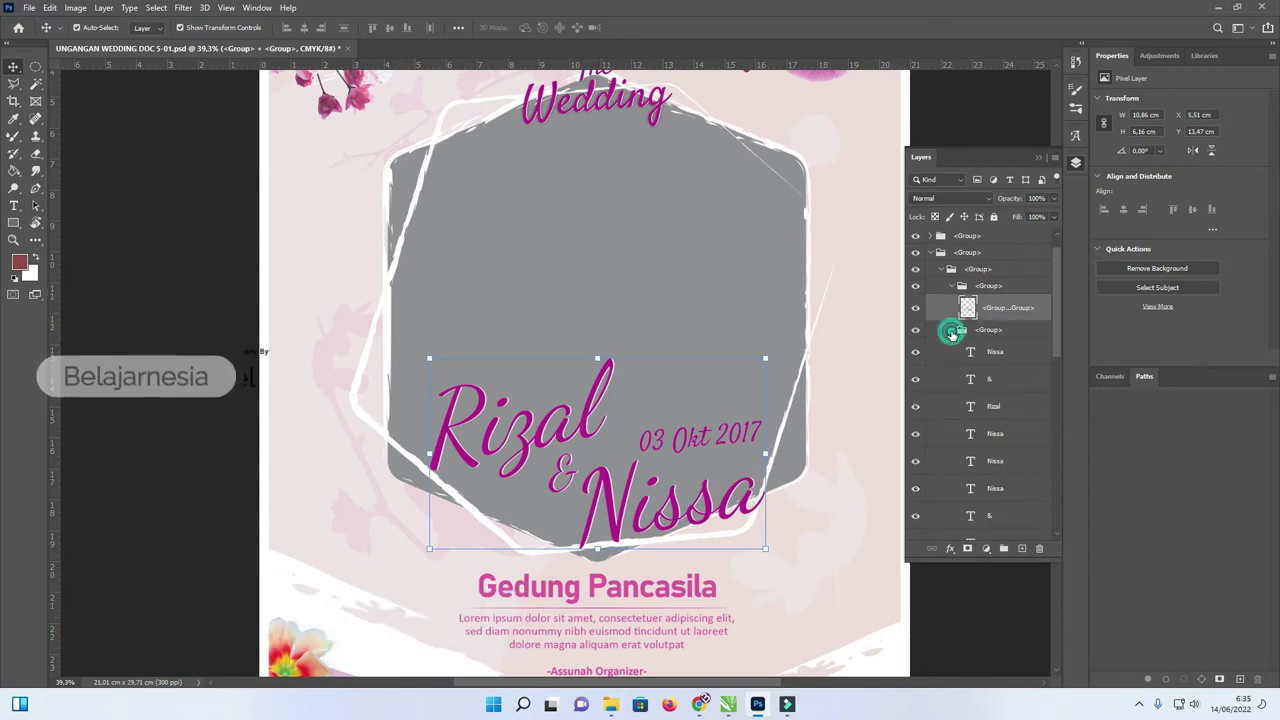
left_click(915, 307)
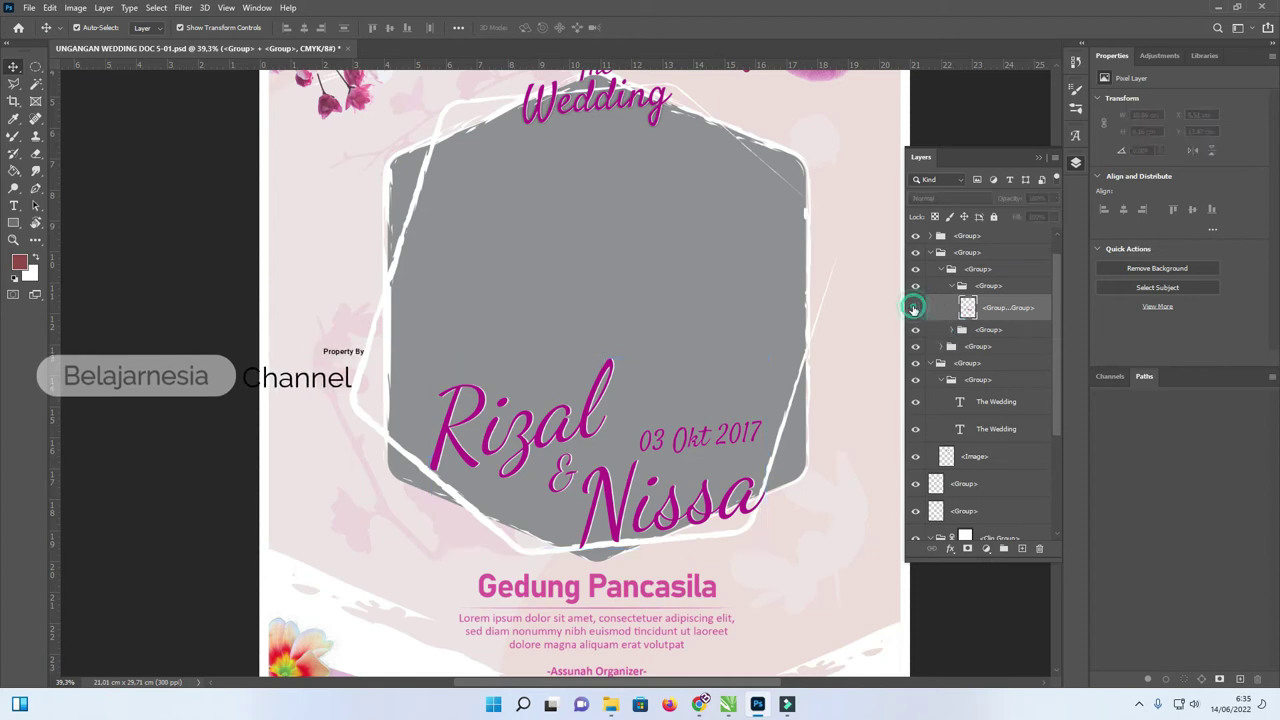
left_click(951, 331)
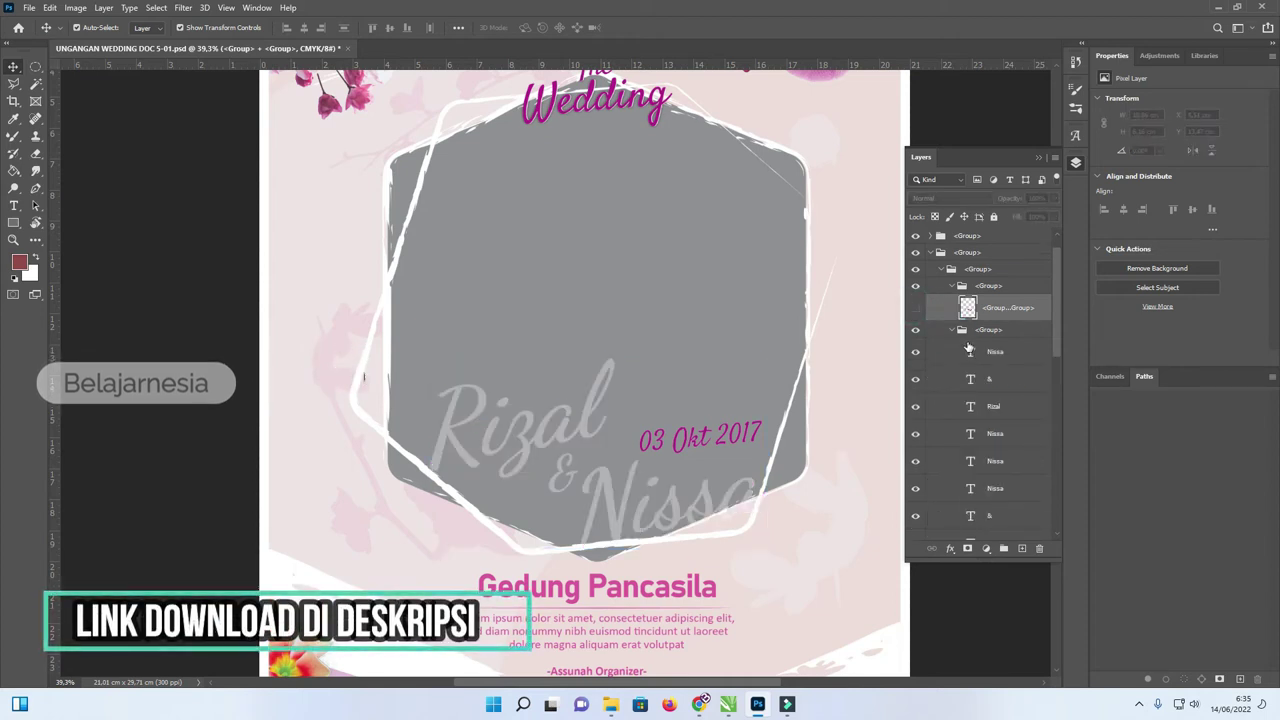
Start retyping the bride's name in the topmost editable name layer and hide its three duplicate layers below.
scroll(986, 288, "down", 3)
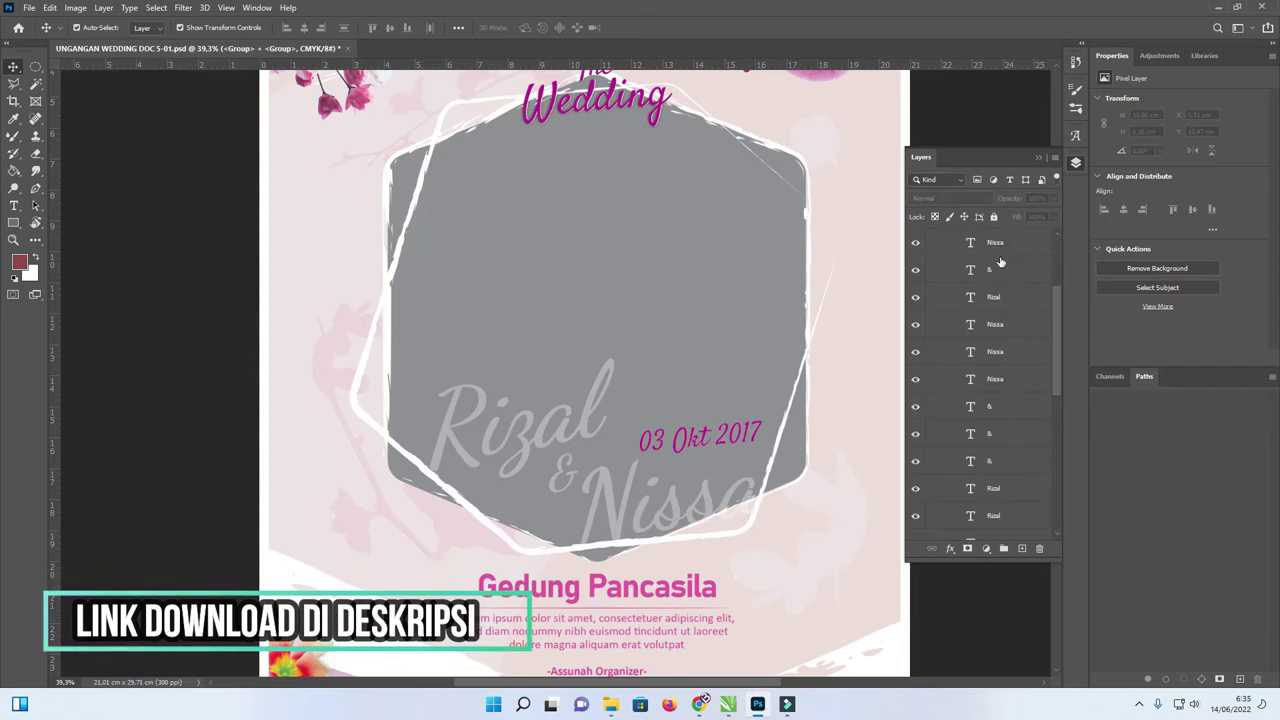
scroll(986, 285, "up", 1)
left_click(977, 270)
double_click(977, 270)
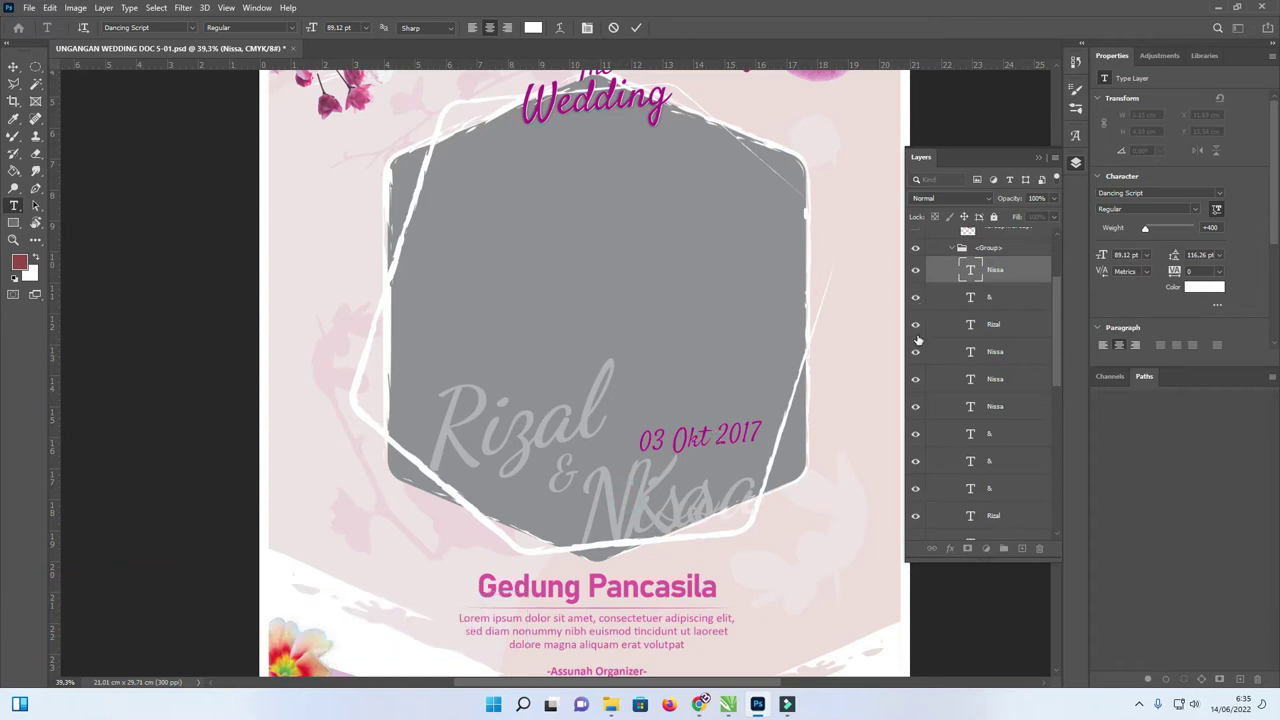
key("v")
left_click_drag(915, 354, 914, 416)
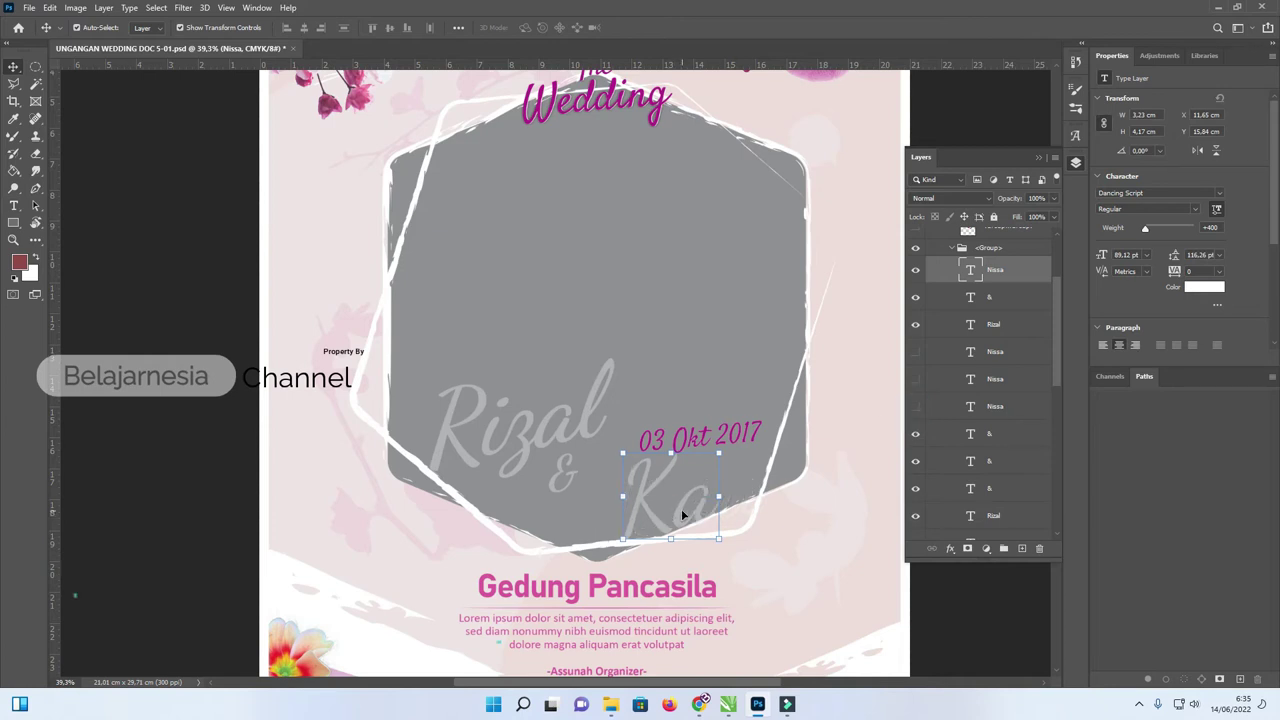
Replace the text of the topmost bride's name layer with the full new bride's name.
left_click(971, 270)
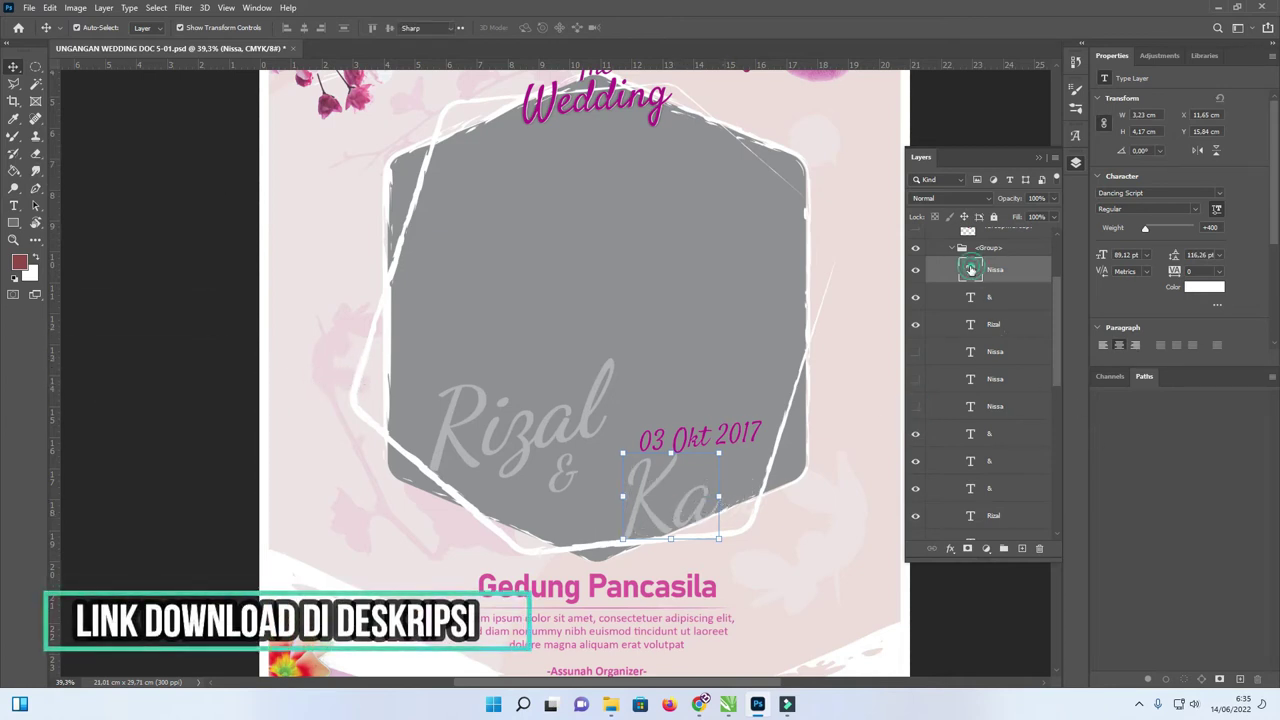
double_click(971, 270)
type("Kh")
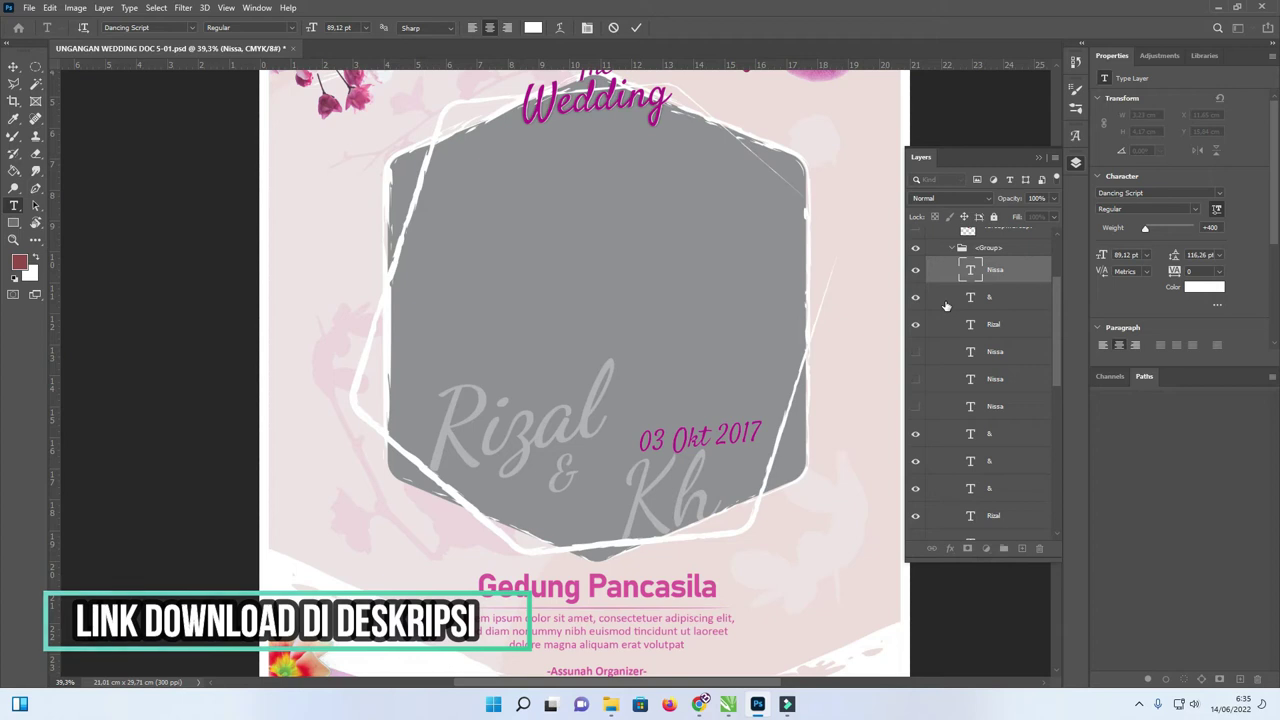
type("airah")
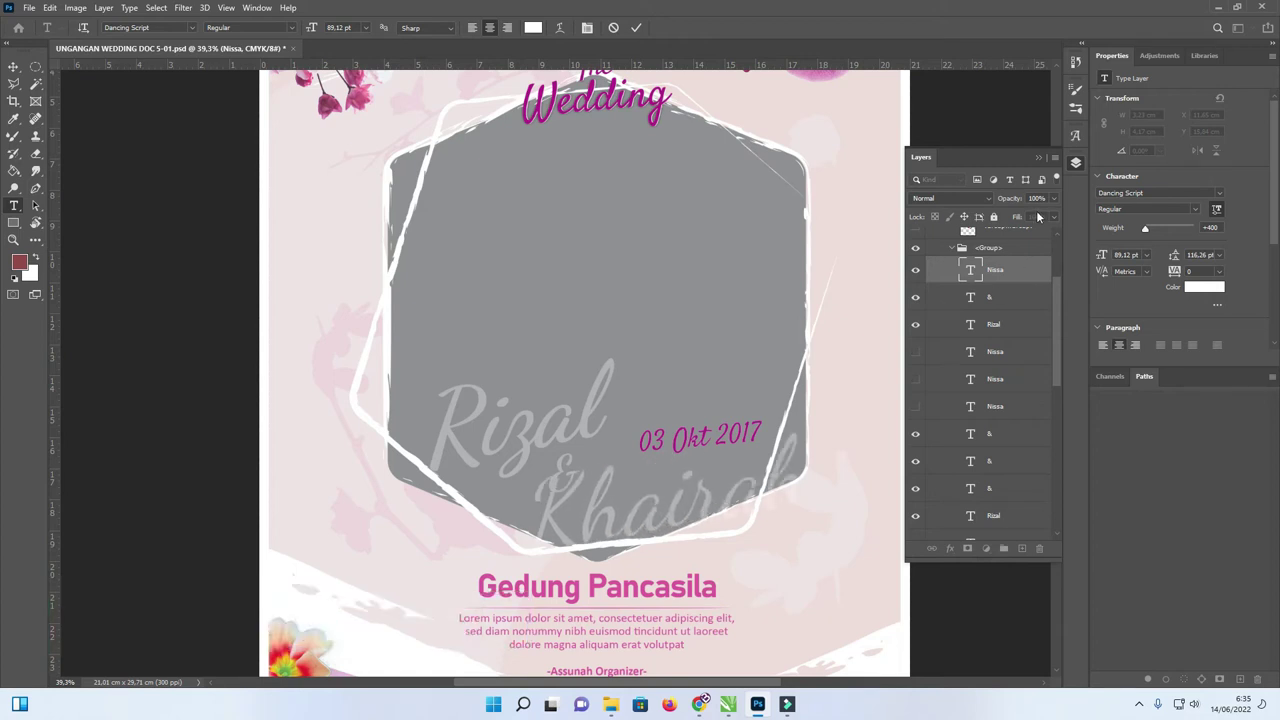
left_click(13, 66)
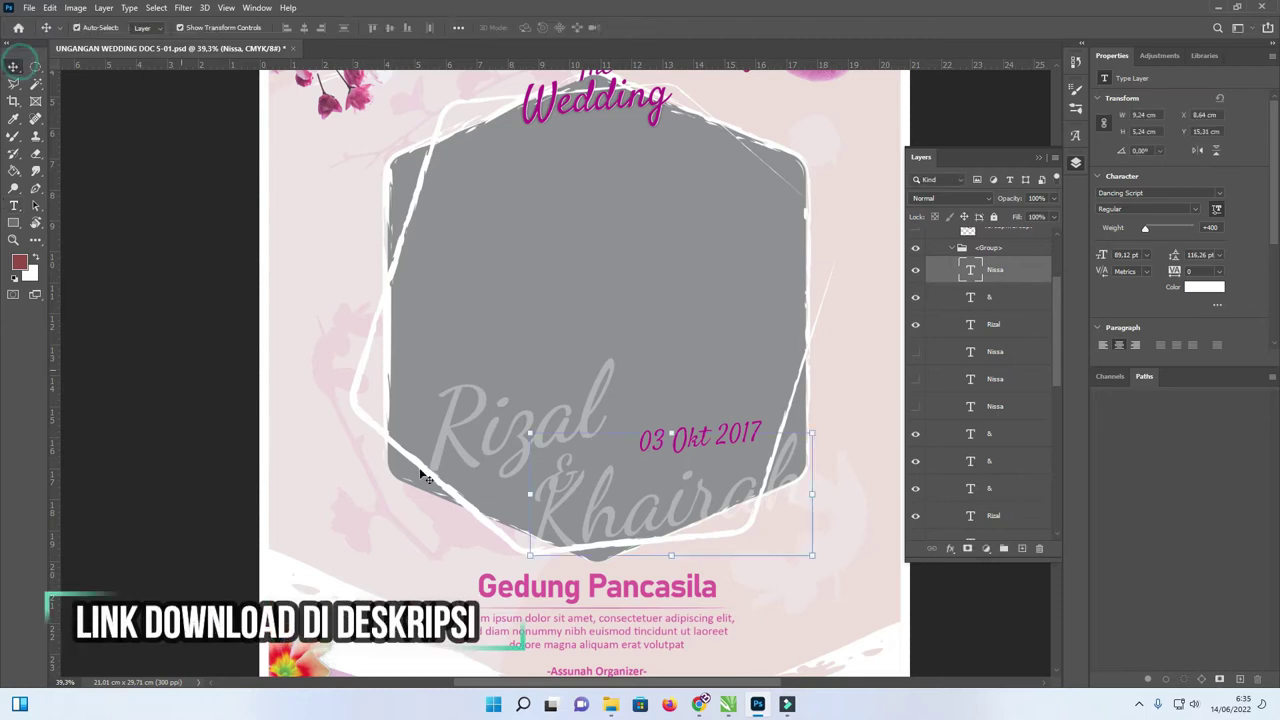
Recolour the new bride's name text with the light magenta foreground colour fd66ff.
double_click(970, 269)
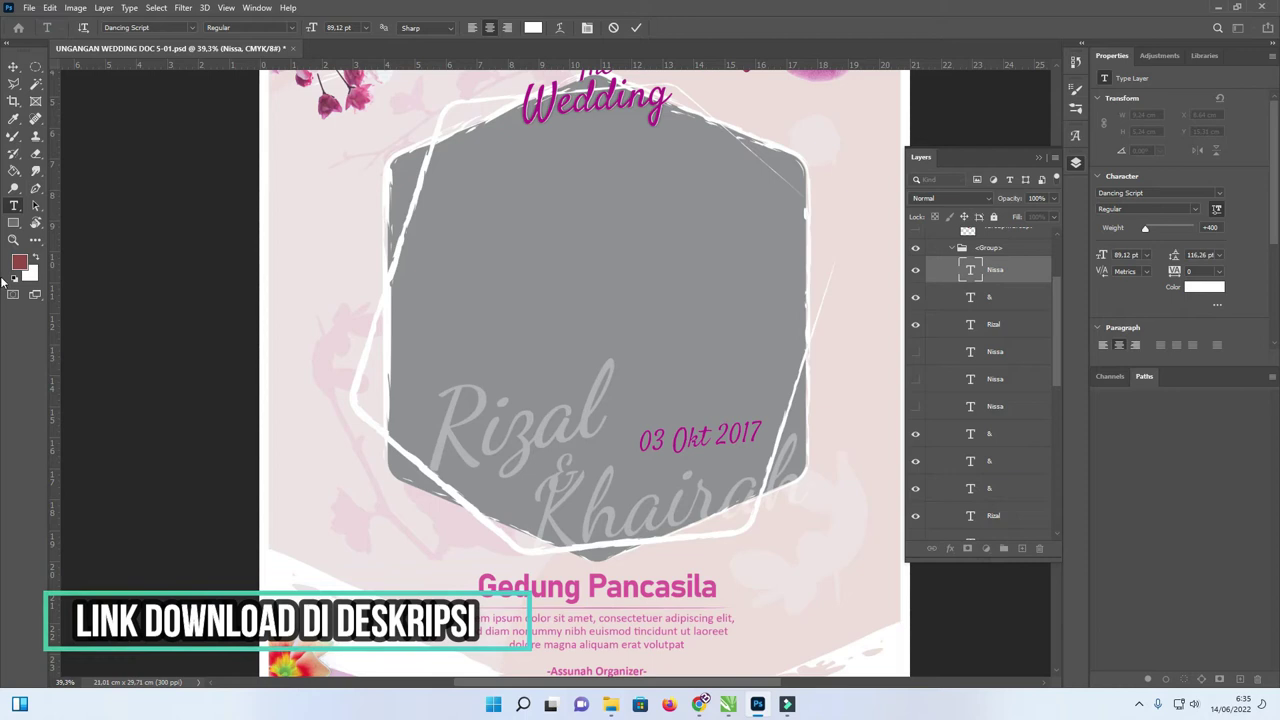
left_click(37, 258)
left_click(37, 258)
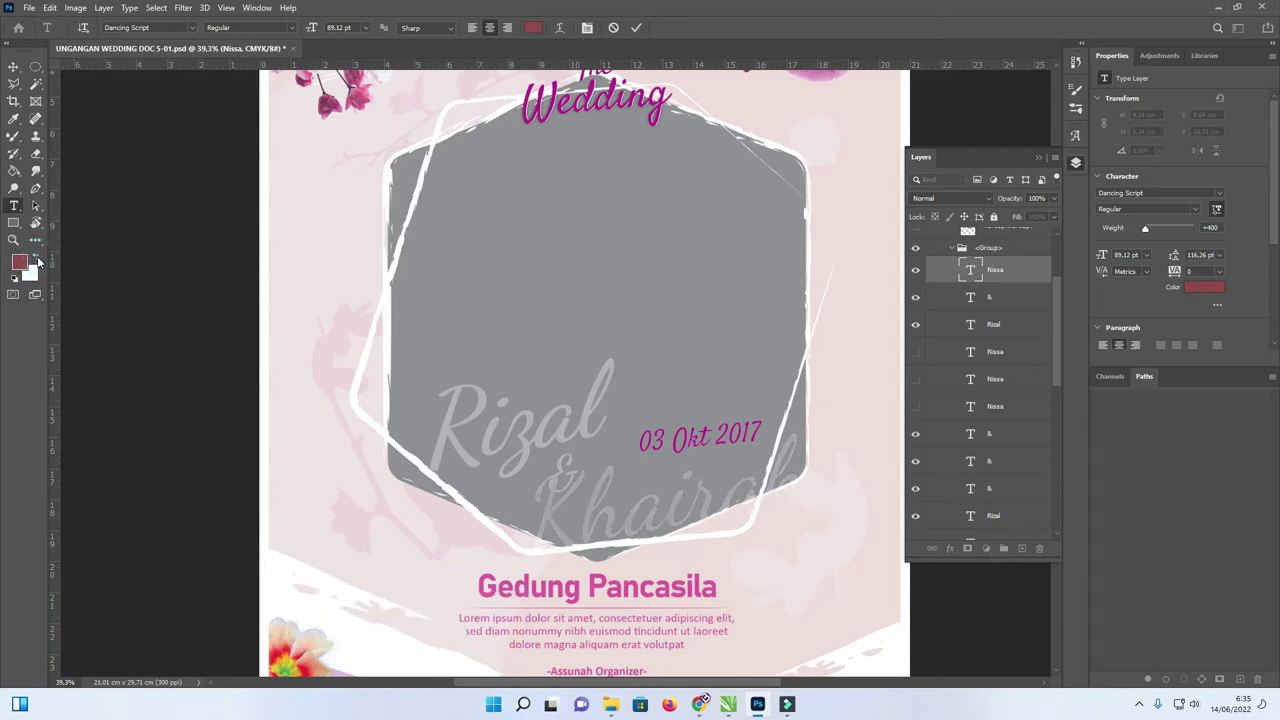
left_click(18, 262)
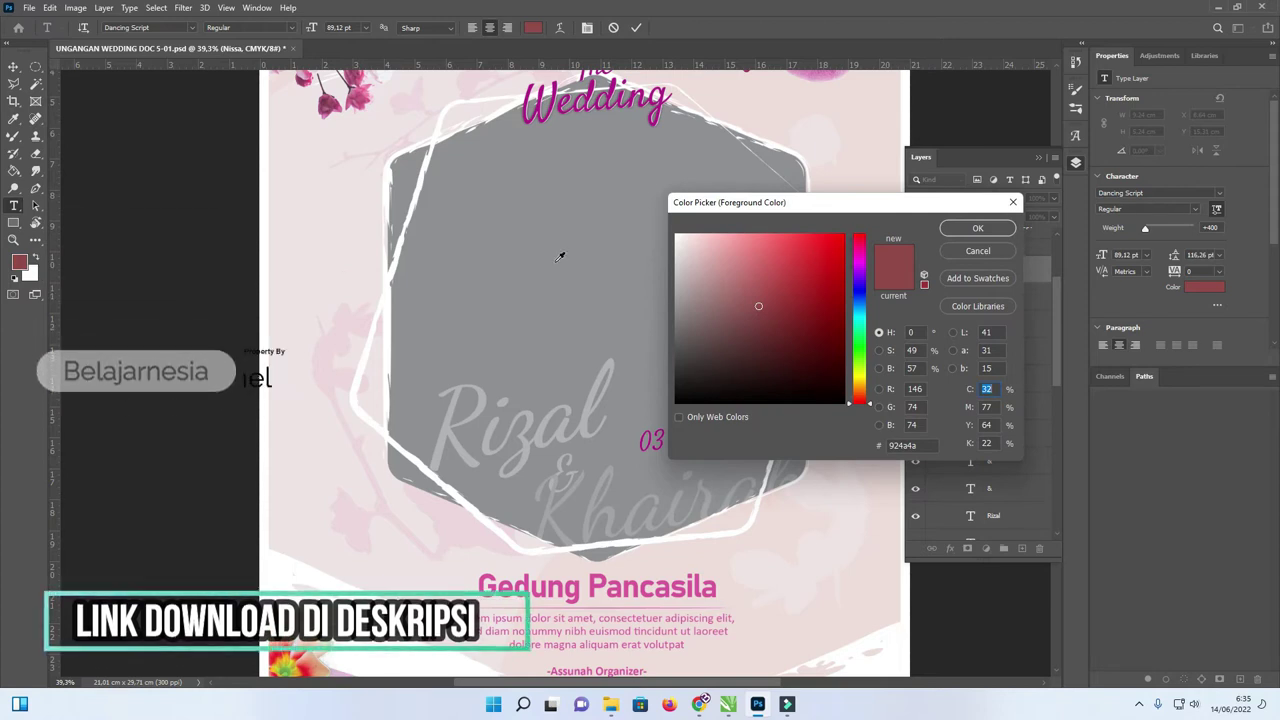
left_click_drag(783, 299, 815, 313)
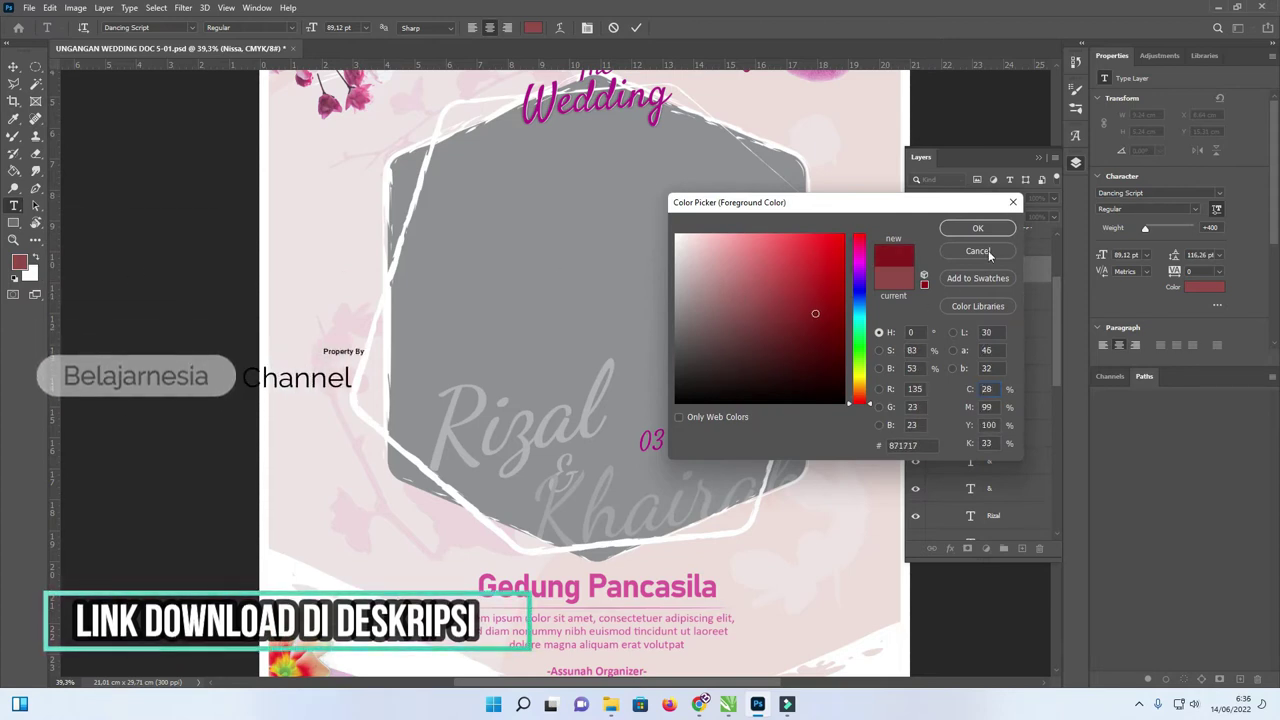
left_click(859, 268)
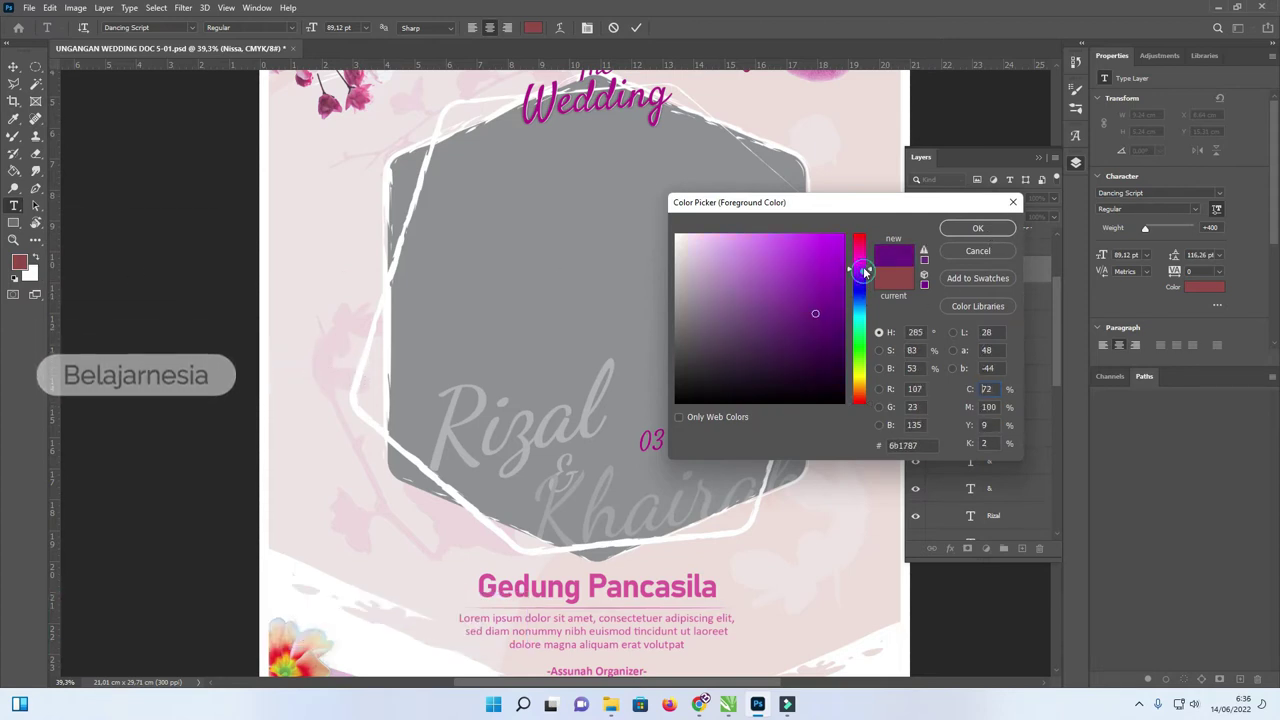
mouse_move(865, 268)
left_mouse_down()
mouse_move(817, 230)
mouse_move(758, 219)
mouse_move(777, 218)
left_mouse_up()
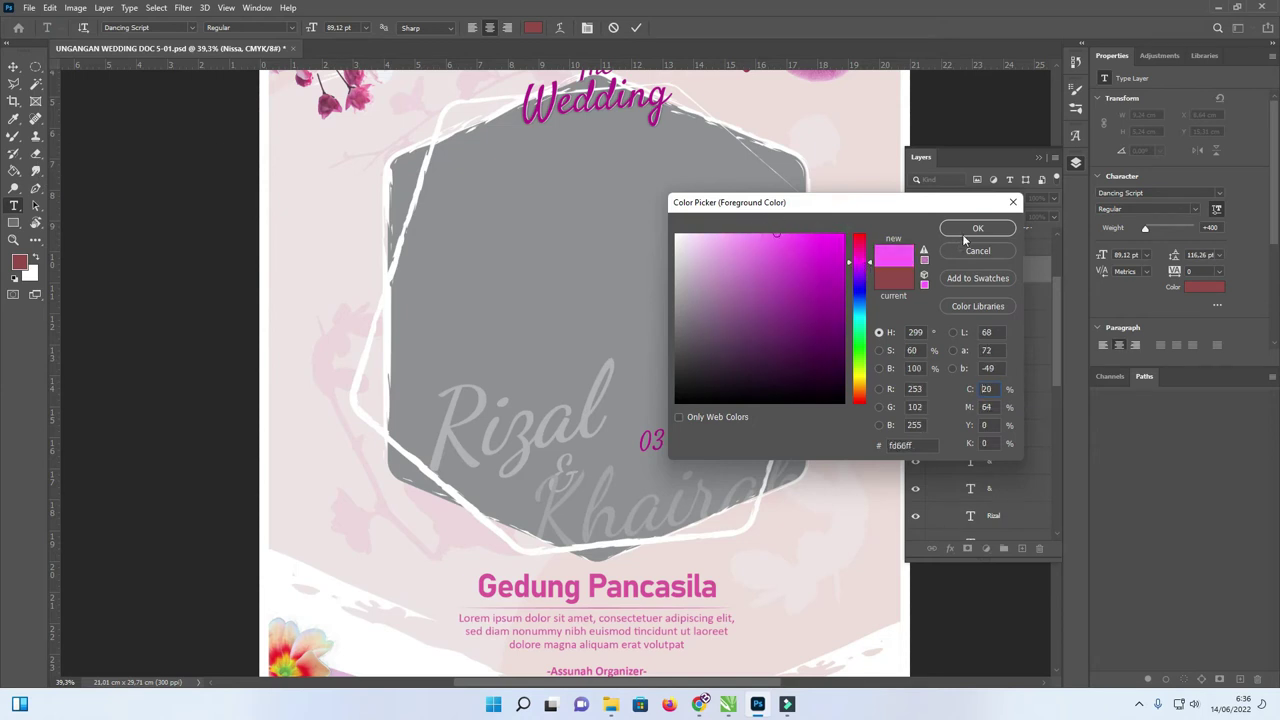
left_click(966, 232)
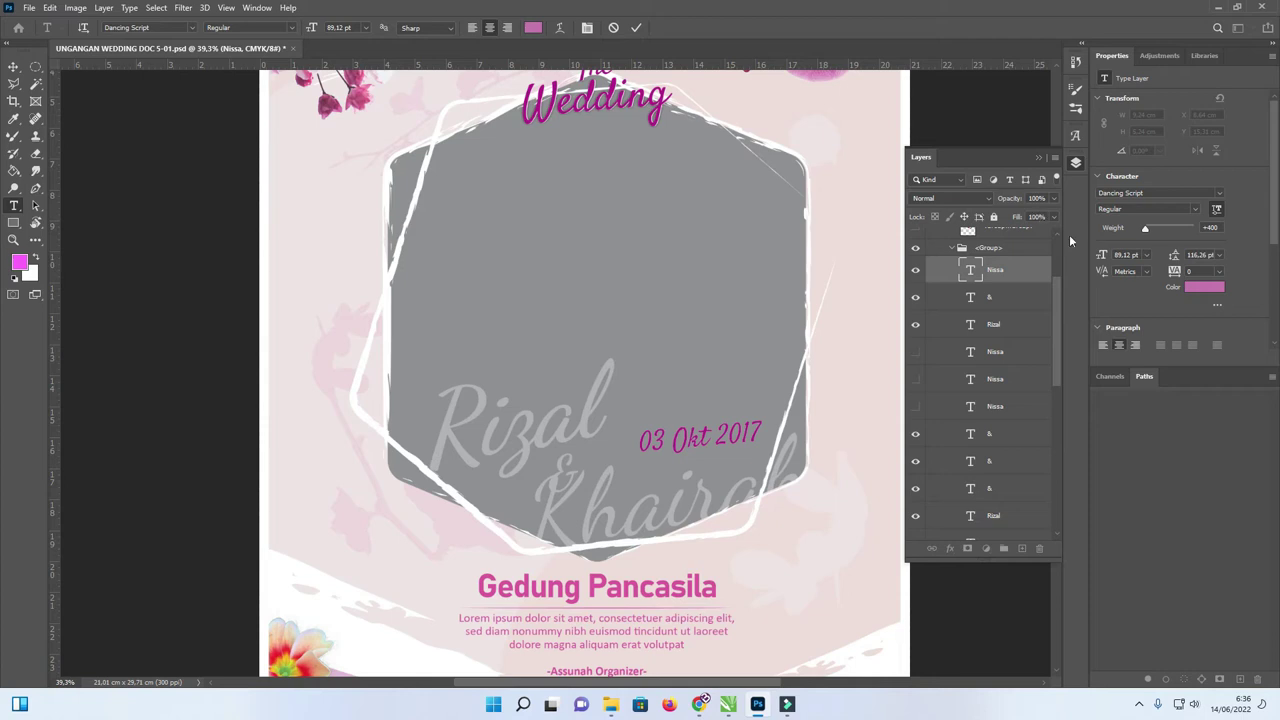
key("v")
Bring the bride's name layer in front of the neighbouring groups and check its lettering in text editing.
scroll(939, 327, "up", 1)
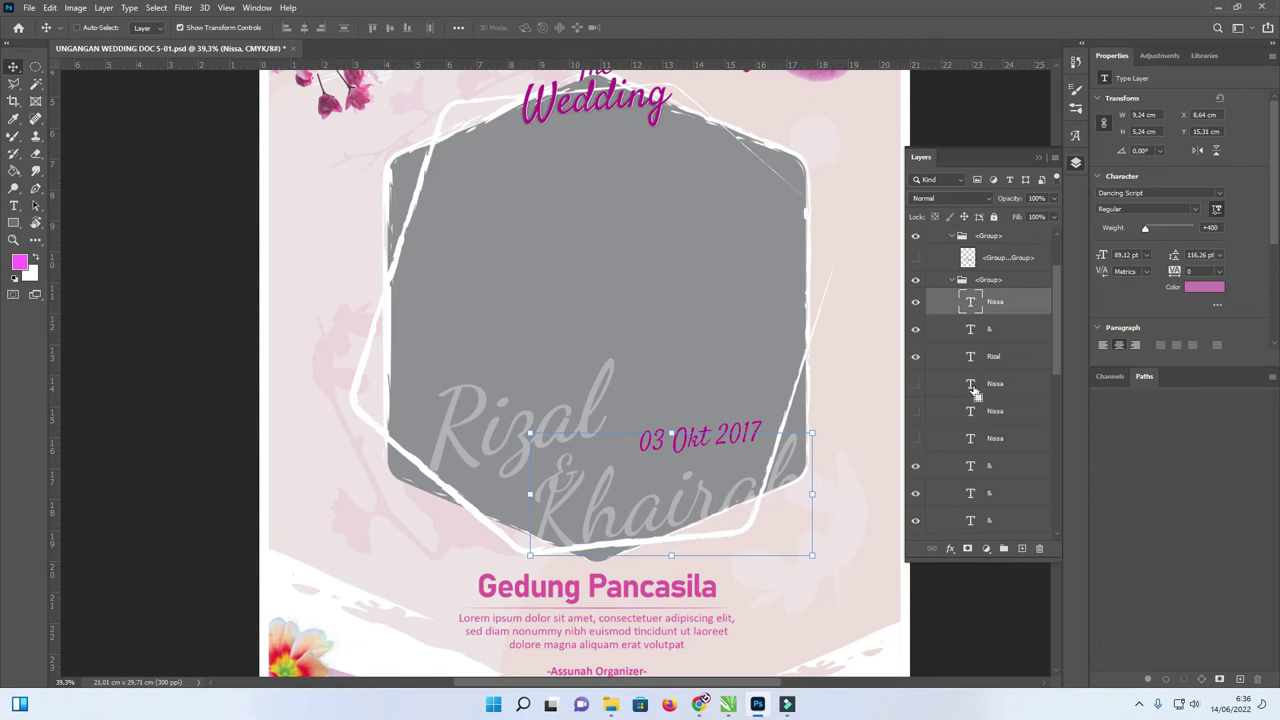
key("ctrl+shift+bracketright")
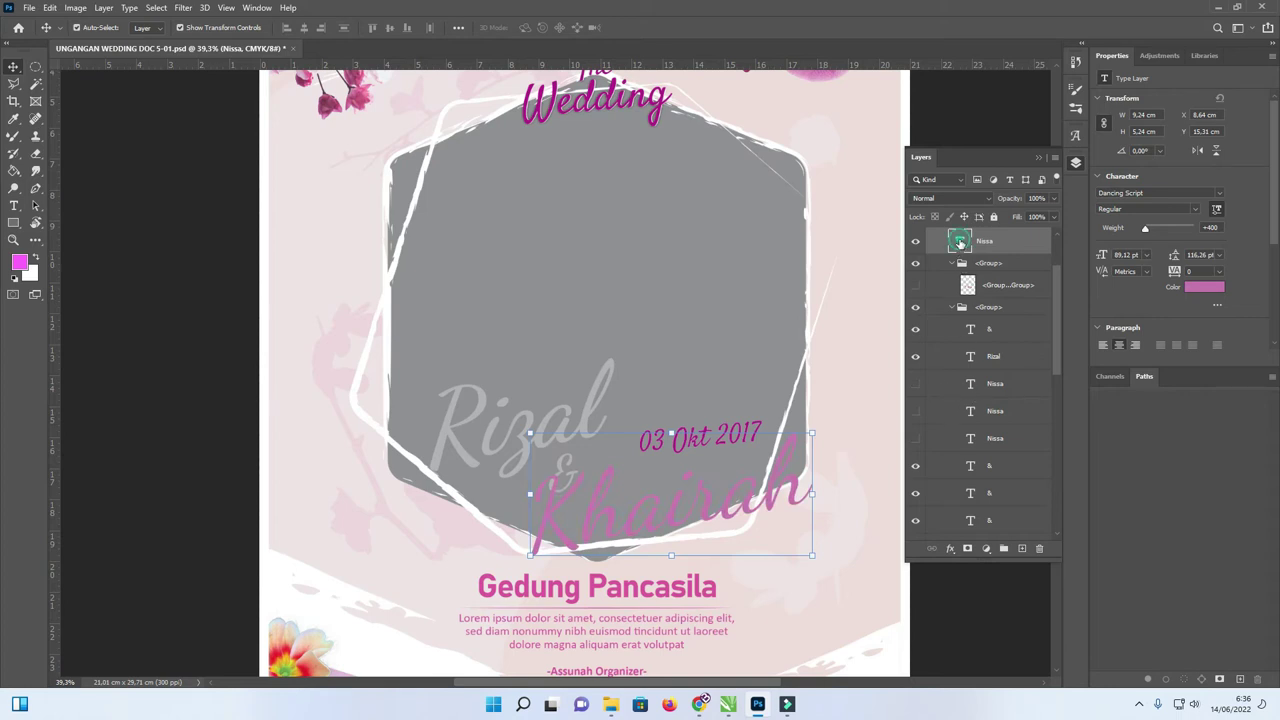
key("t")
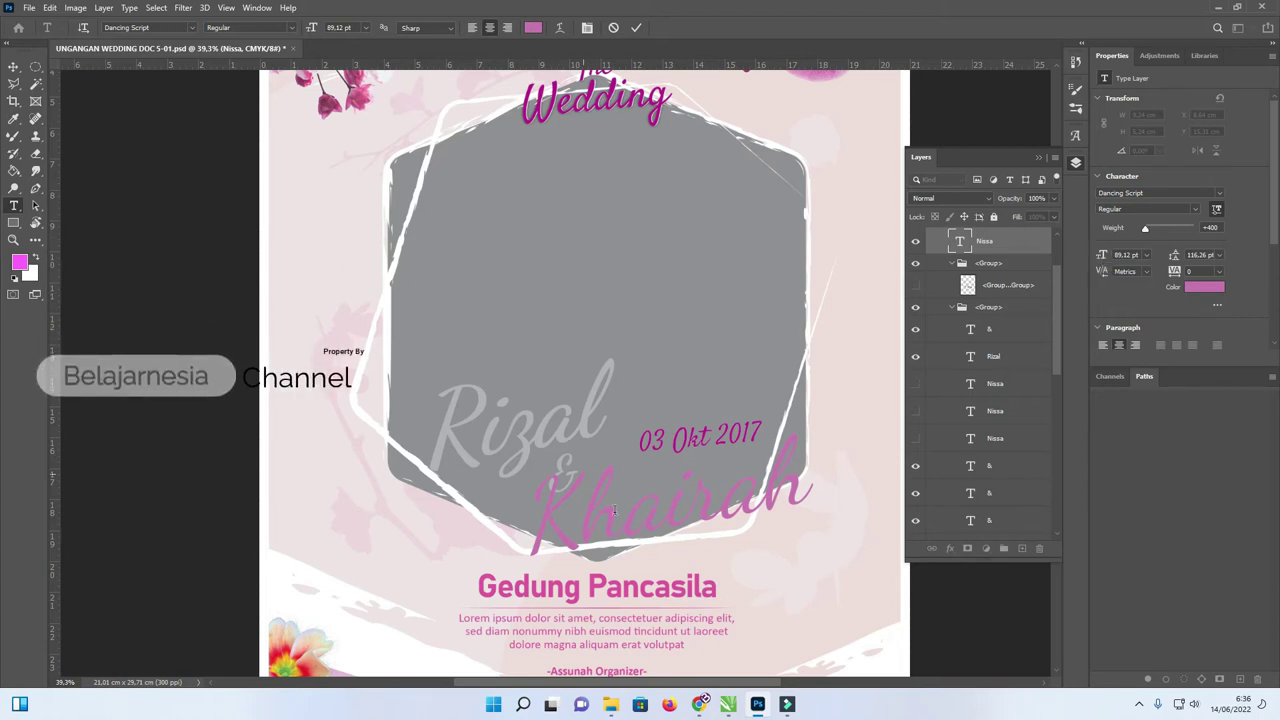
scroll(557, 375, "down", 5)
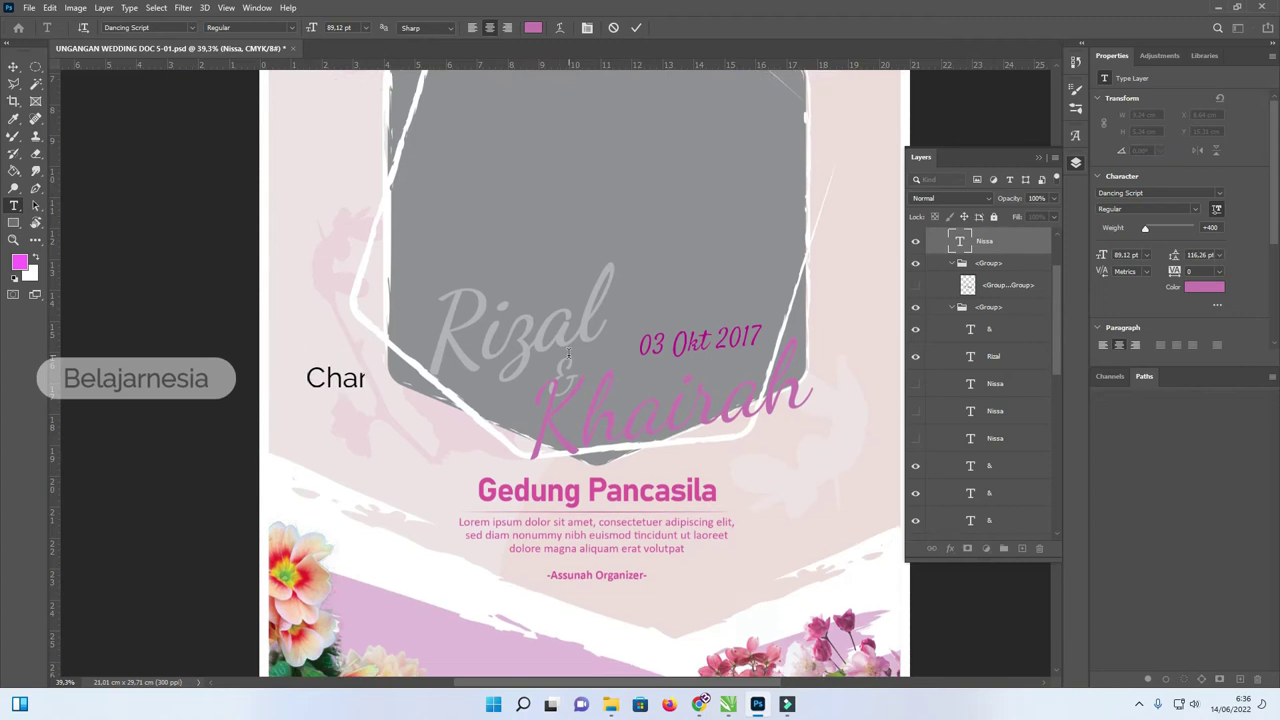
scroll(688, 358, "up", 1)
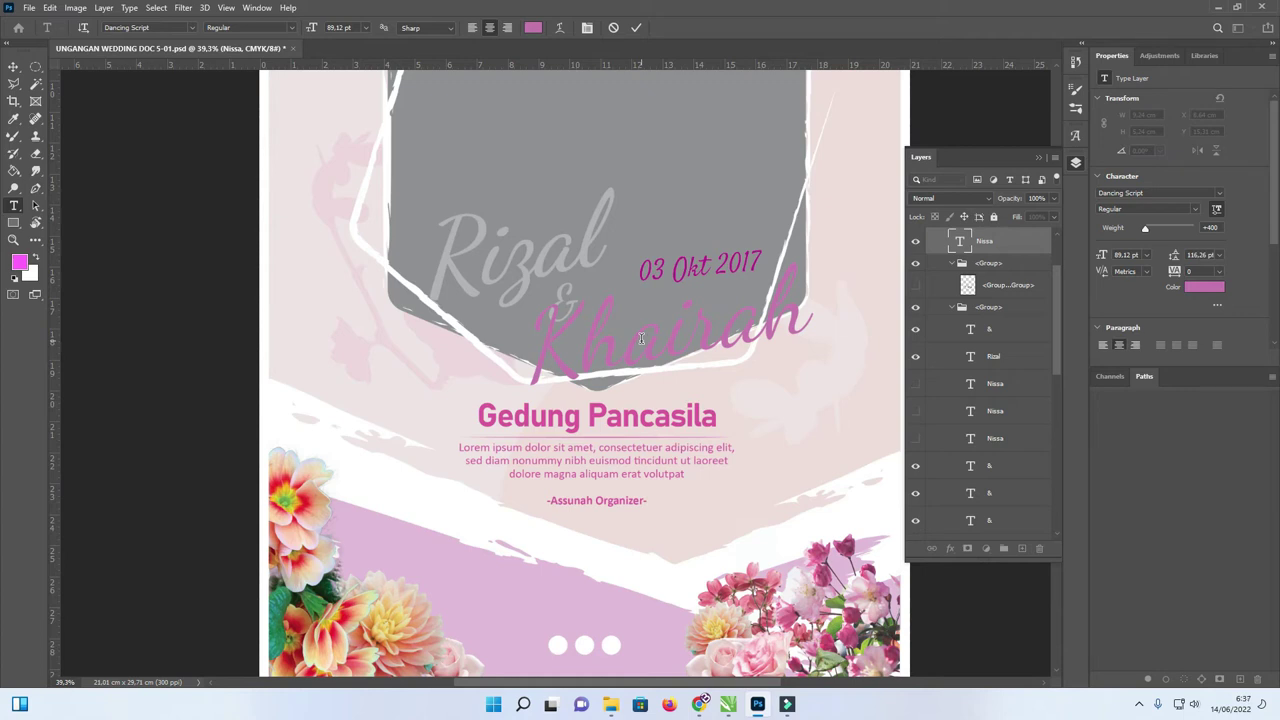
key("ctrl+Return")
key("v")
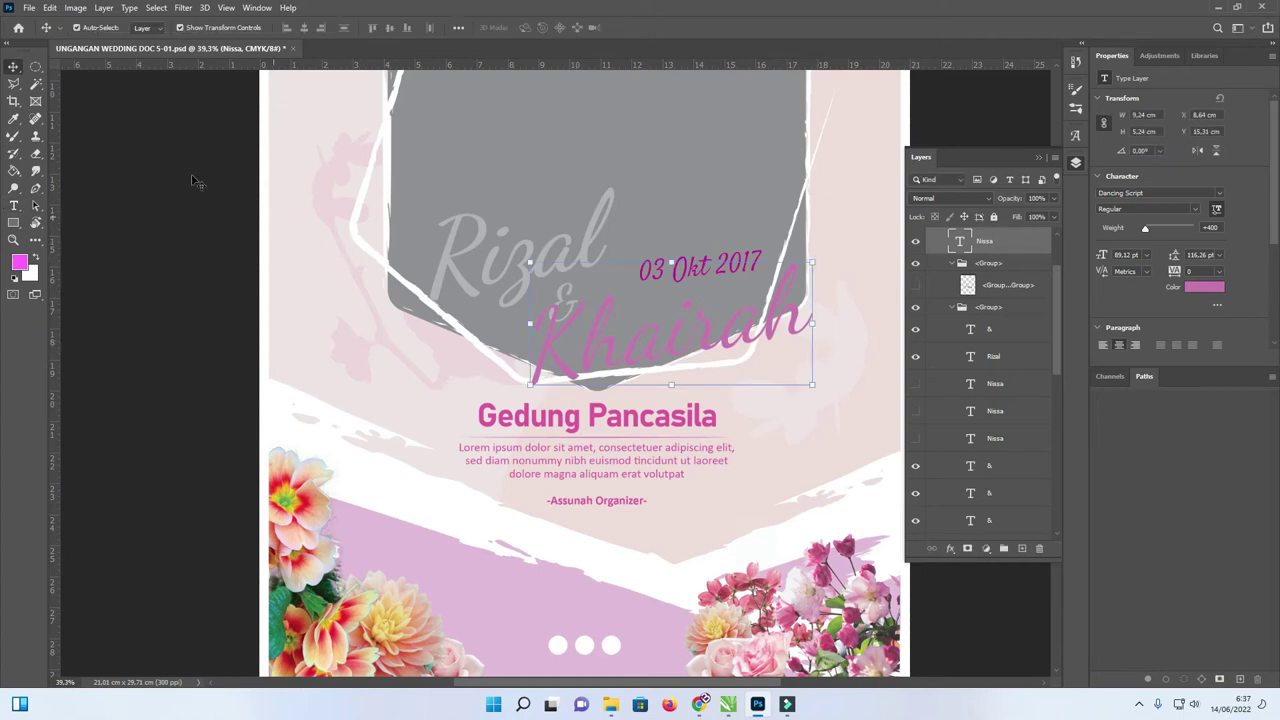
Convert the document to RGB Color mode without merging its layers.
left_click(80, 10)
mouse_move(84, 21)
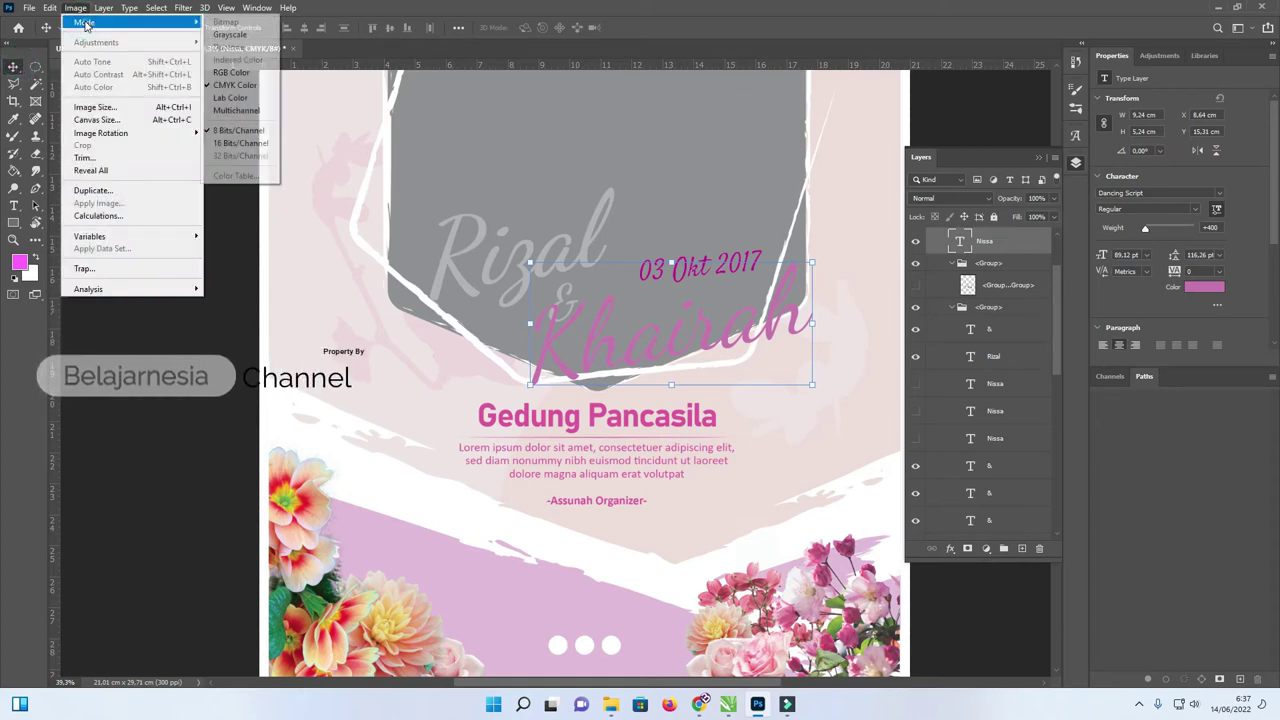
left_click(240, 73)
left_click_drag(600, 208, 239, 191)
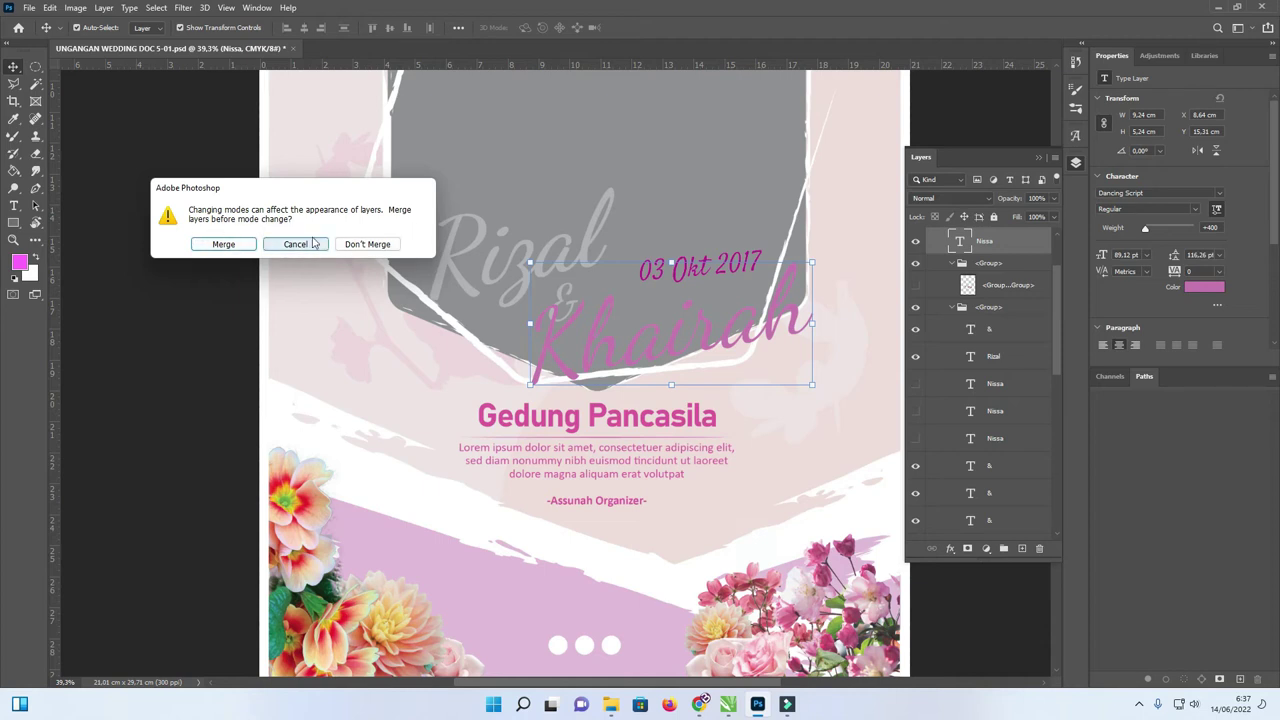
left_click_drag(315, 190, 314, 185)
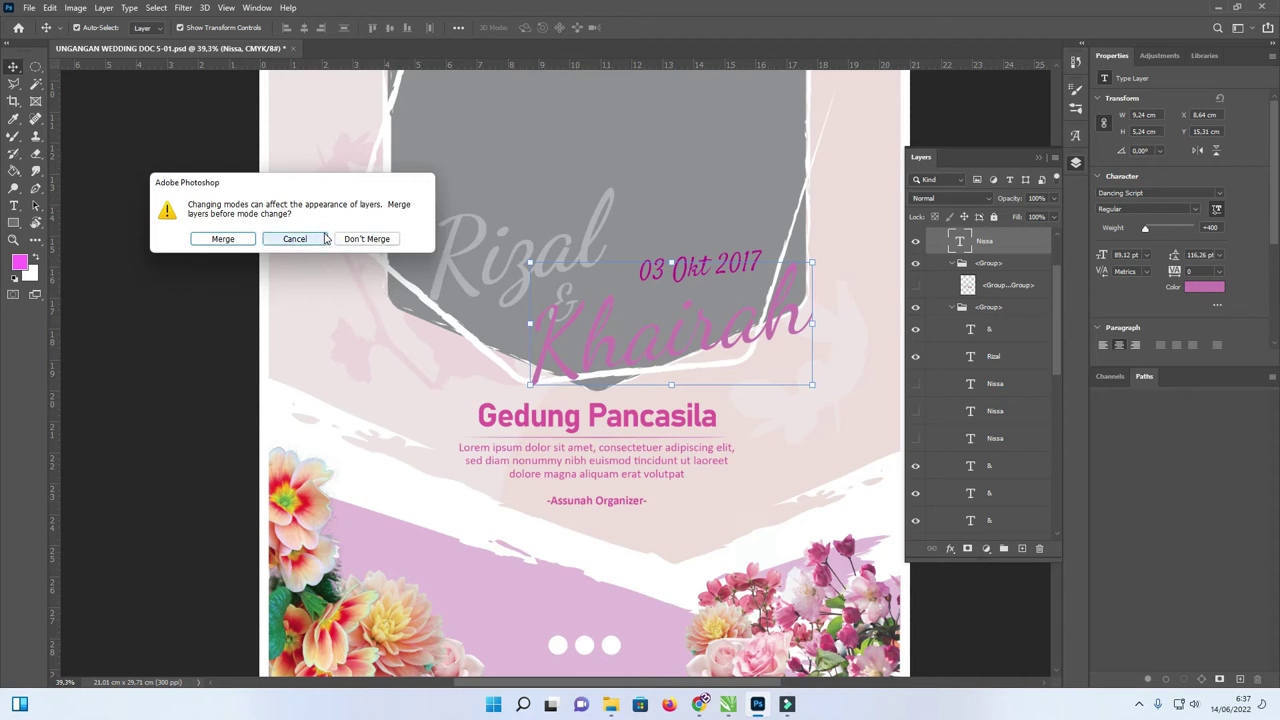
left_click_drag(323, 190, 320, 184)
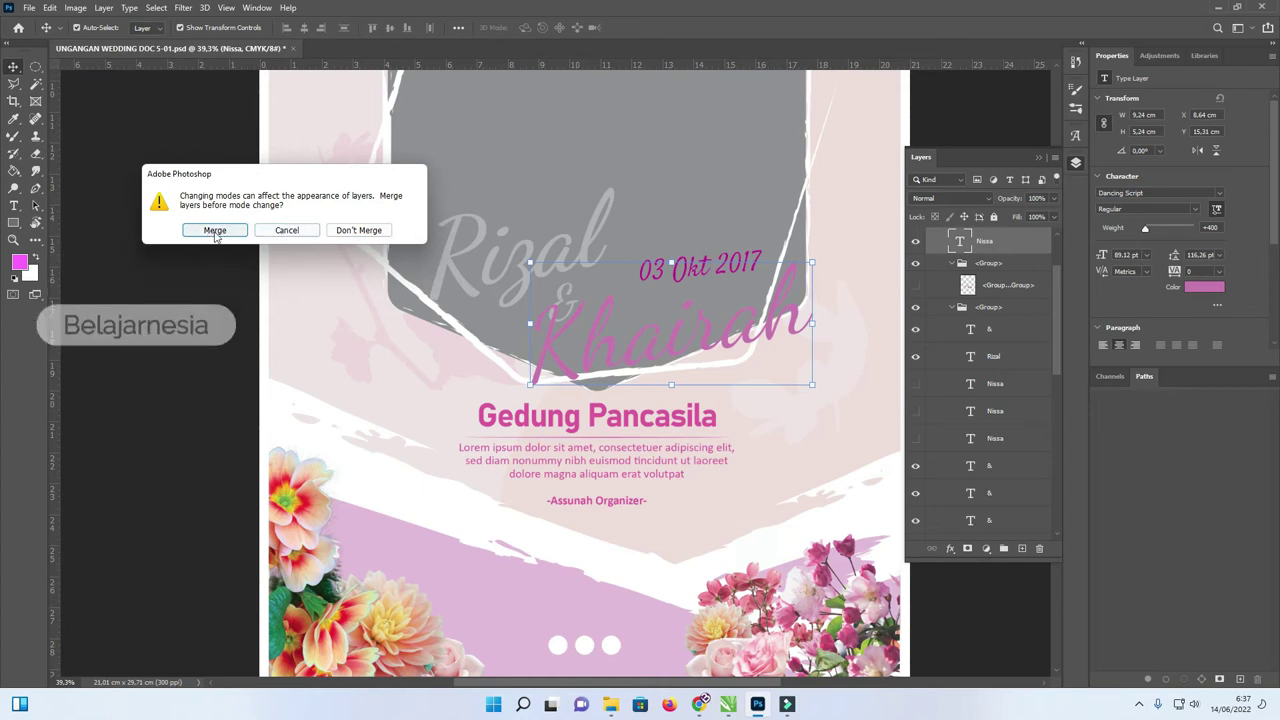
left_click(360, 230)
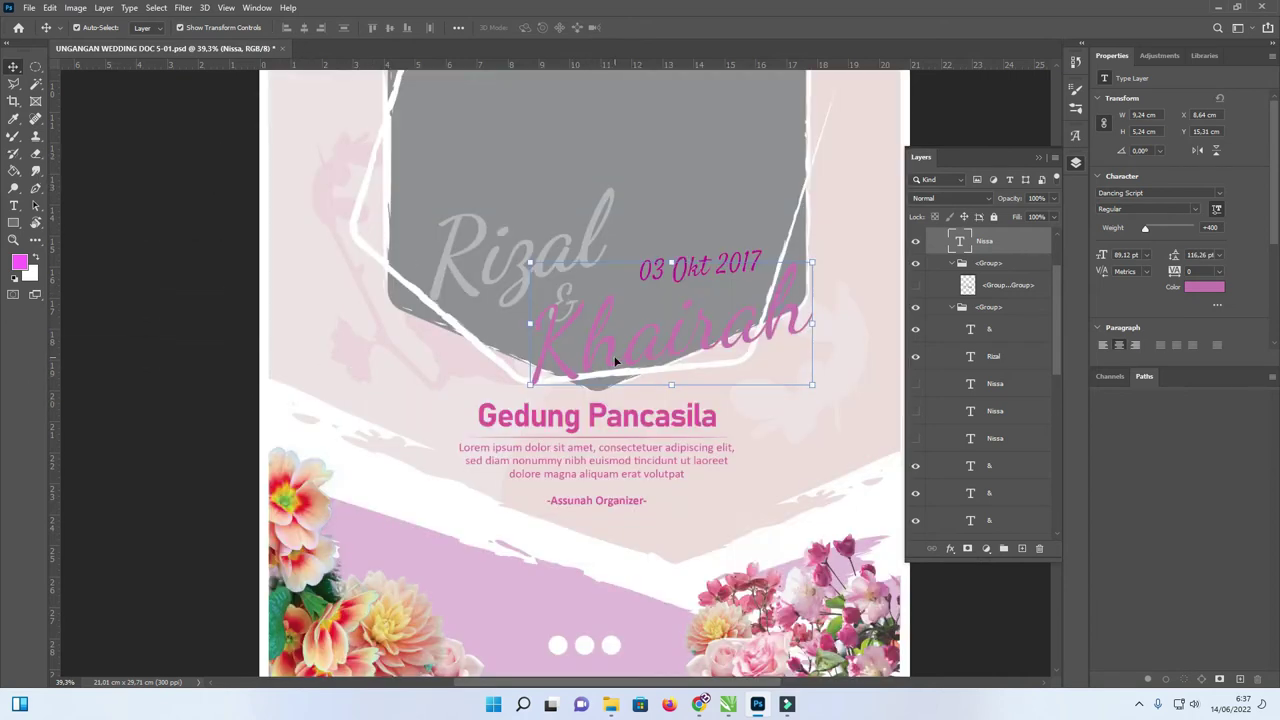
Recolour the bride's name text with the brighter magenta fd2fff and deselect the layer.
key("ctrl+0")
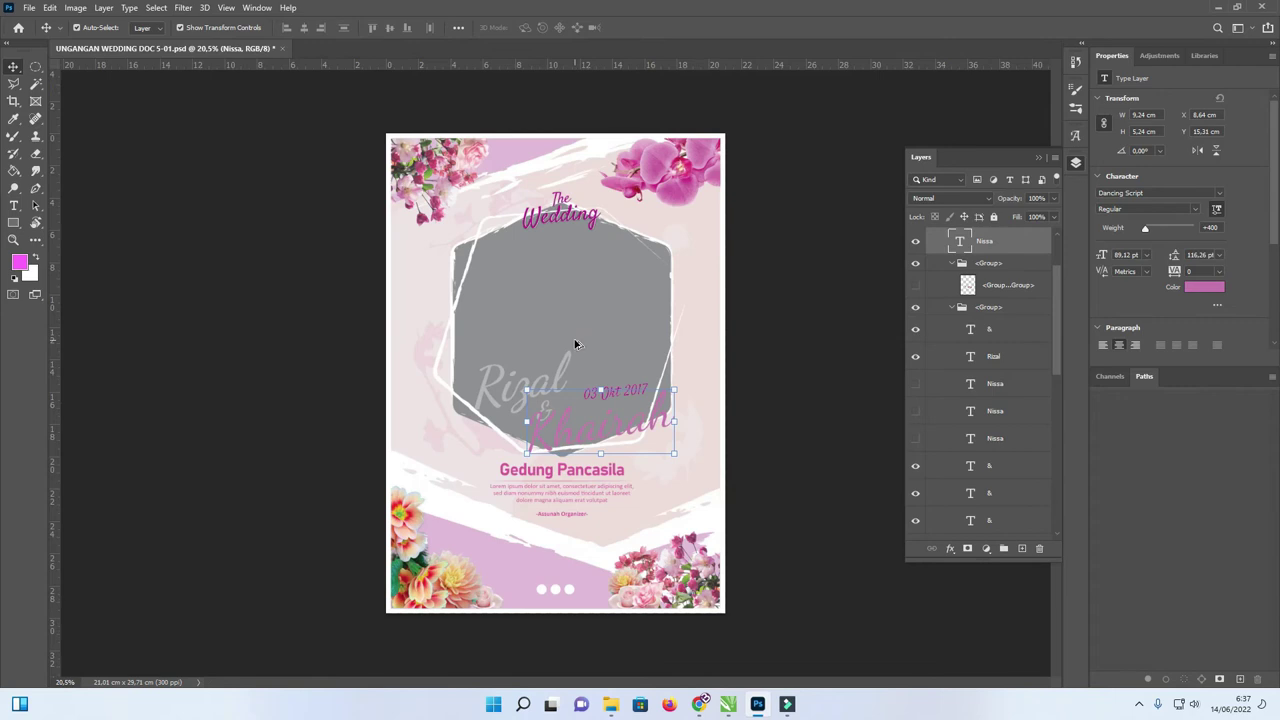
key("ctrl+plus")
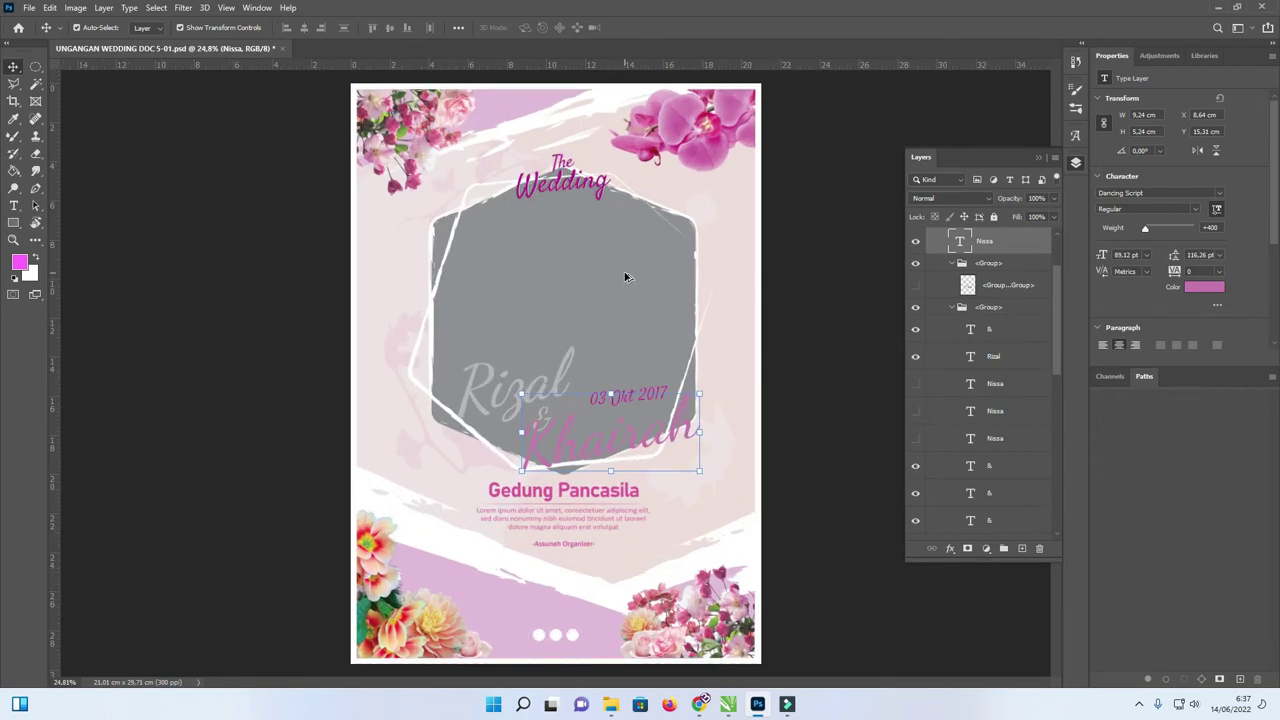
scroll(625, 277, "up", 1)
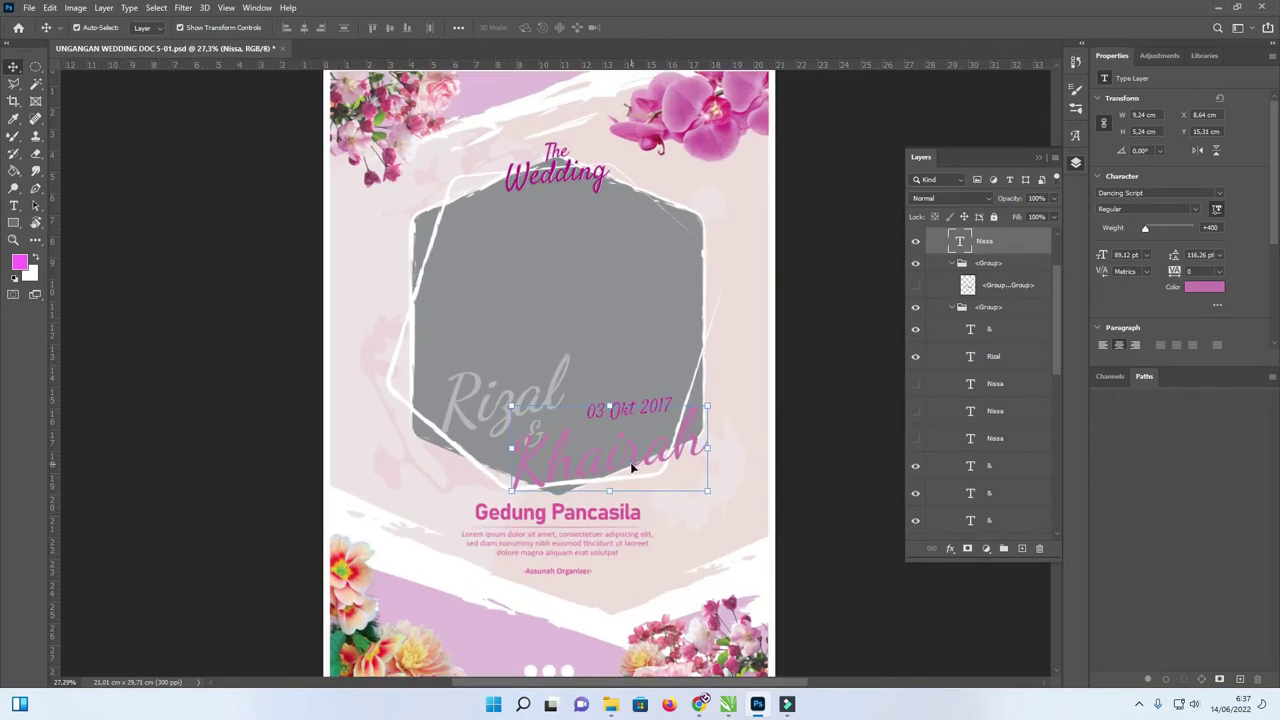
double_click(630, 463)
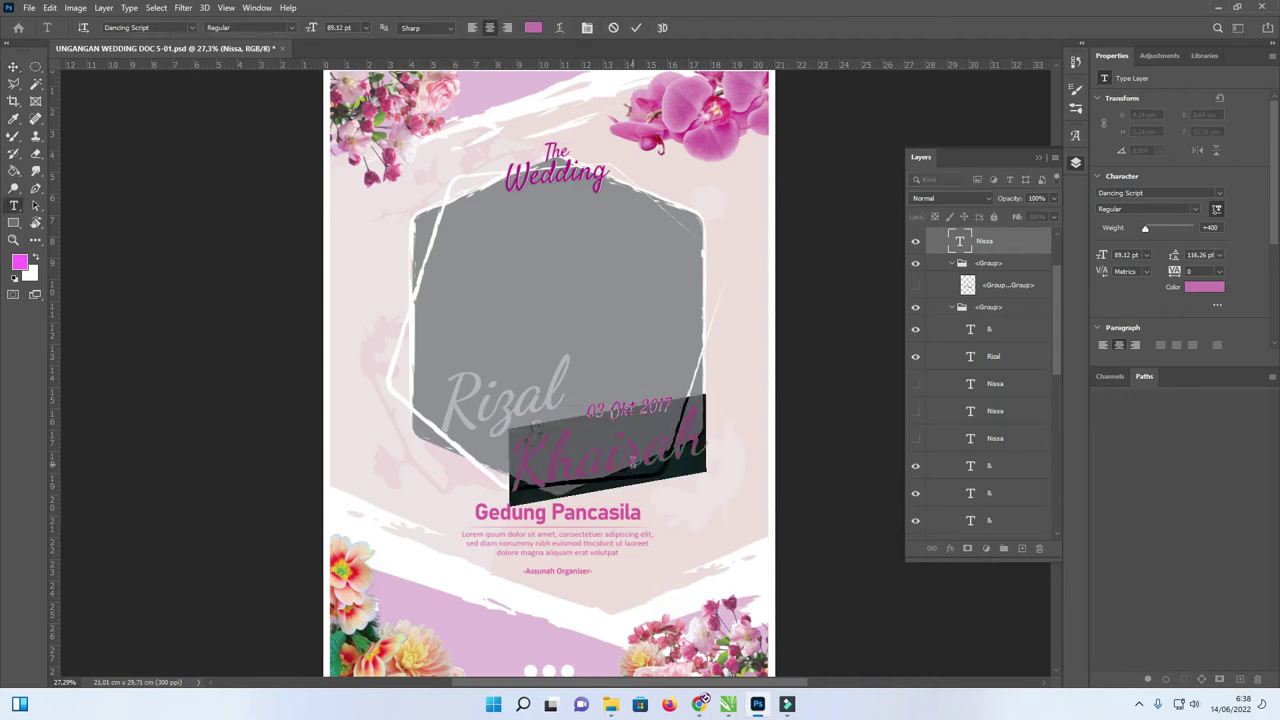
left_click(27, 262)
left_click(782, 239)
left_click_drag(782, 239, 814, 231)
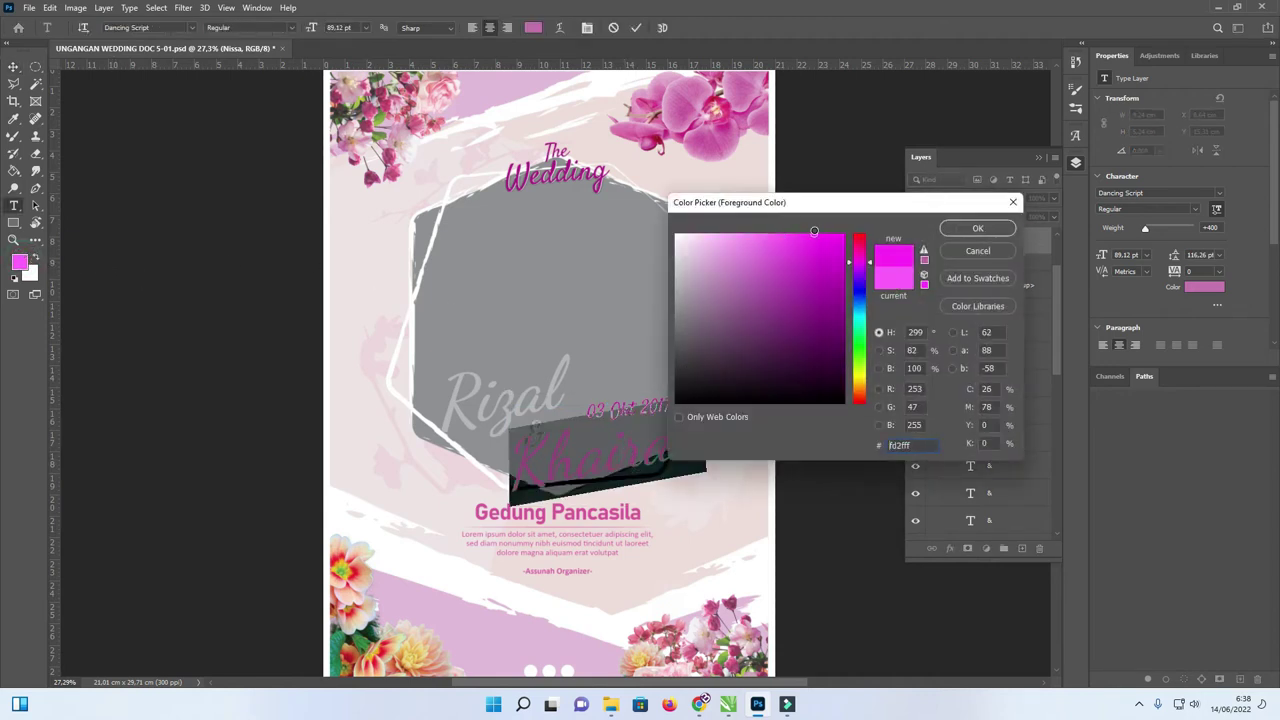
left_click(986, 232)
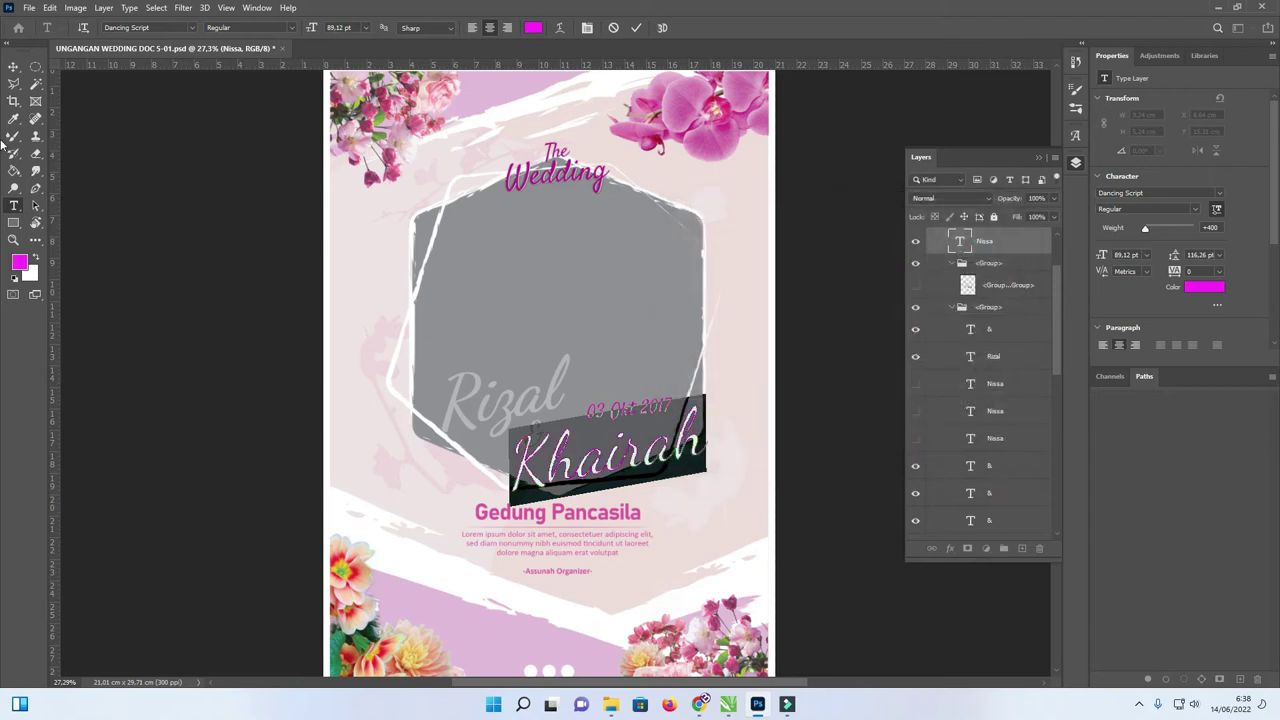
left_click(13, 66)
left_click(128, 118)
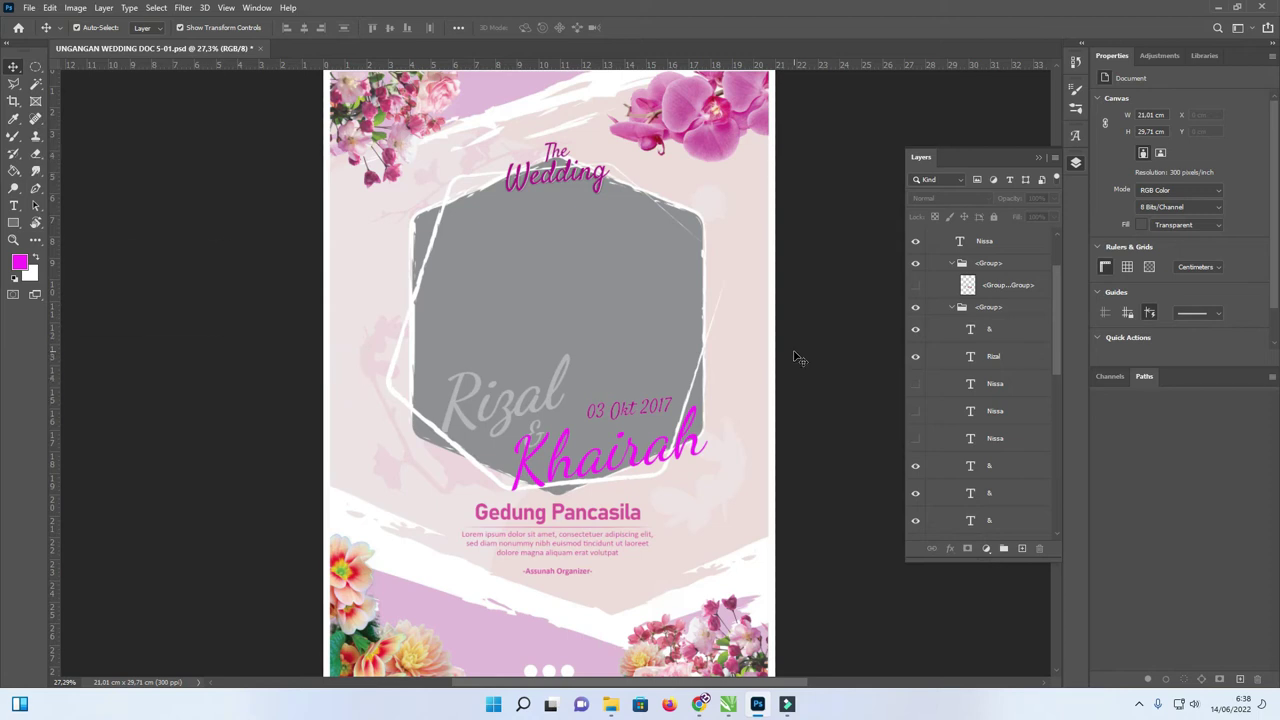
Examine the three white circles near the invitation's lower edge and select the lorem ipsum paragraph under the venue name.
scroll(601, 377, "down", 3)
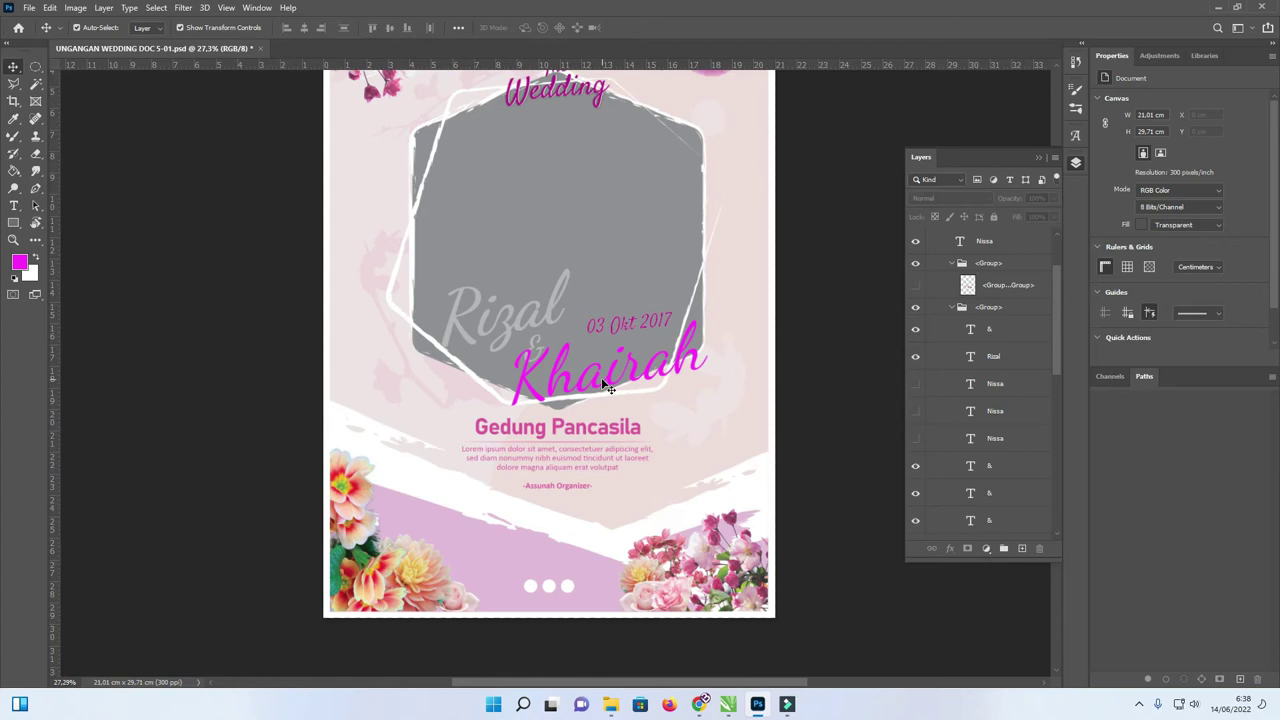
left_click(568, 587)
scroll(570, 589, "up", 2)
scroll(570, 590, "up", 3)
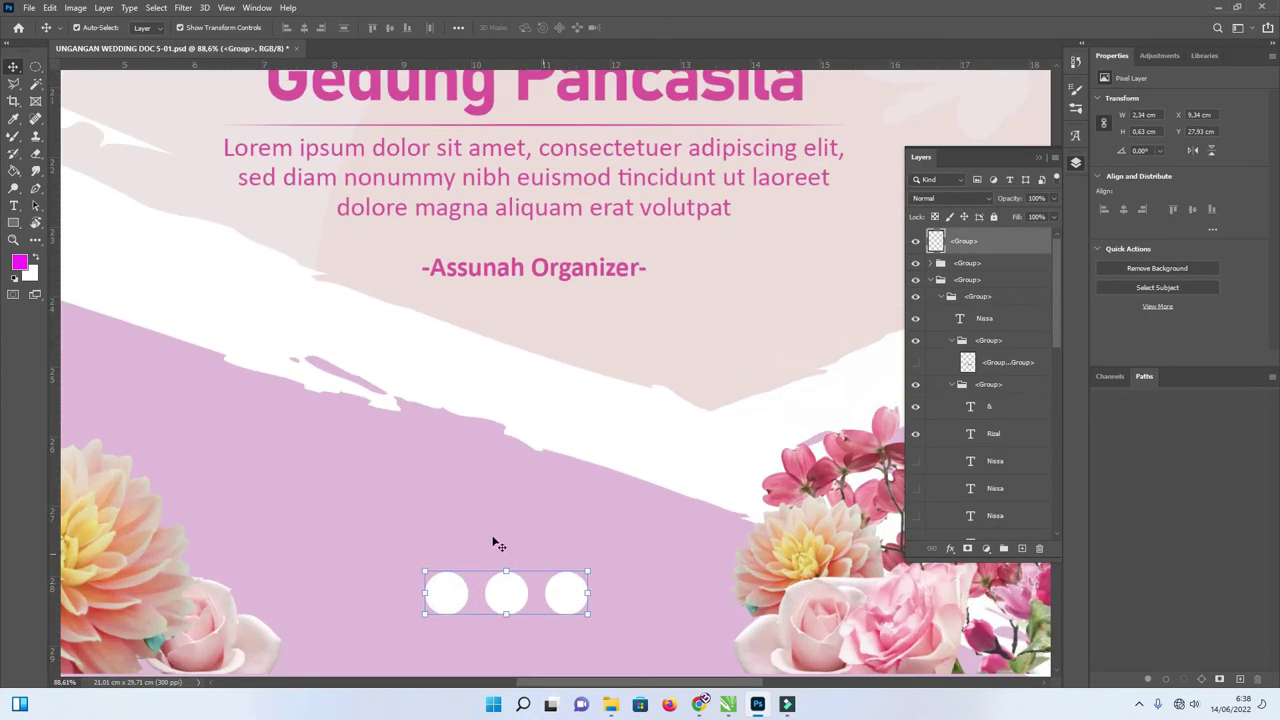
scroll(493, 584, "down", 3)
left_click(496, 413)
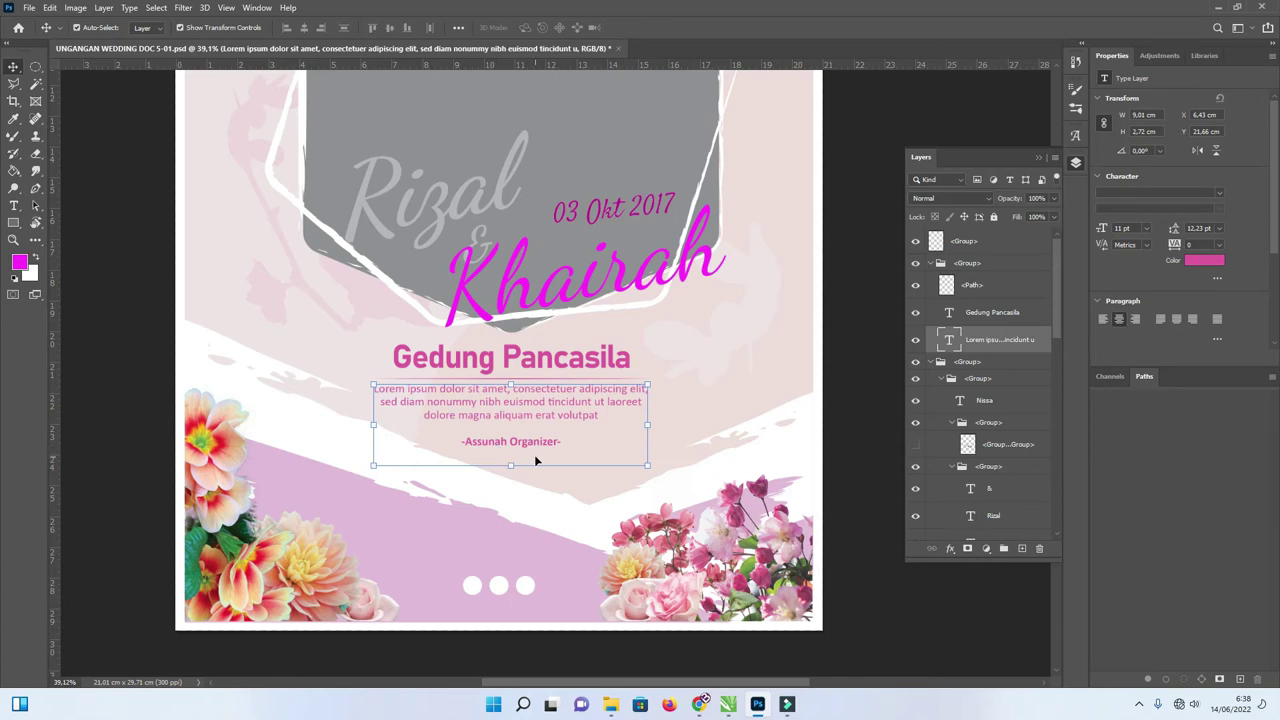
Place the couple photo from the file ending in 8911789 (1) in the banner Wedding folder directly above the grey hexagon layer.
scroll(534, 454, "down", 3)
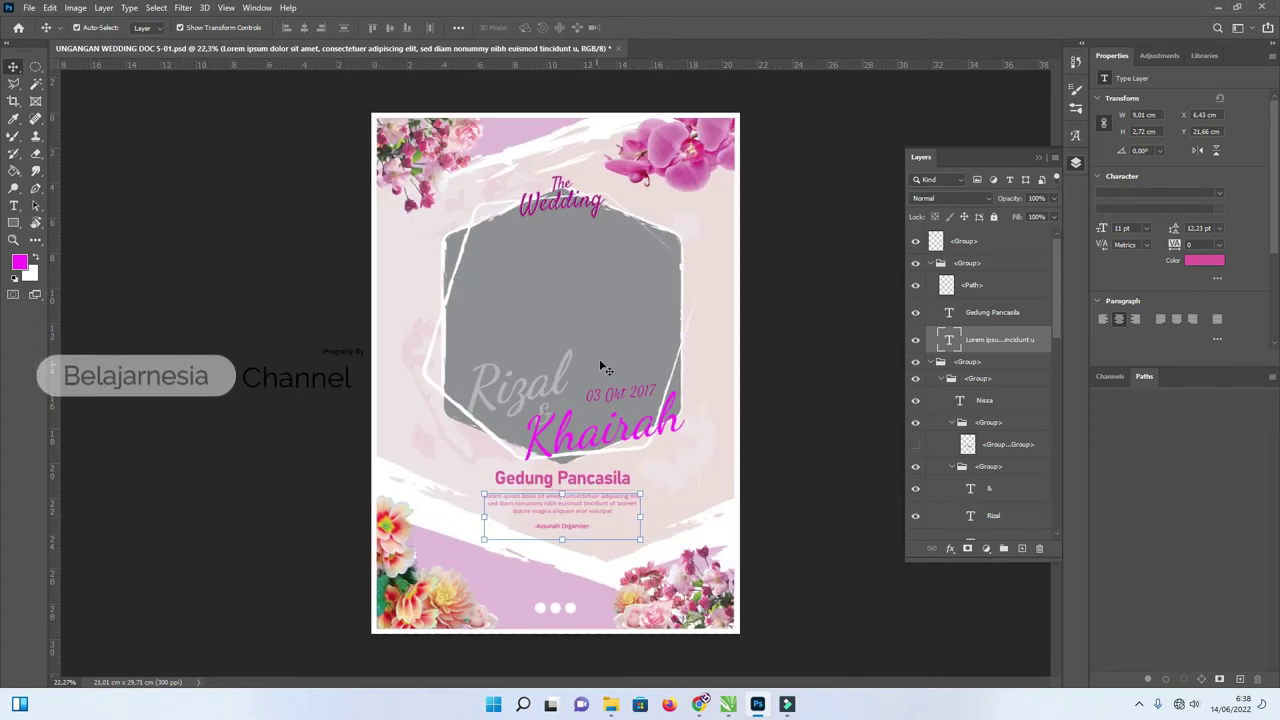
left_click_drag(1060, 265, 1050, 468)
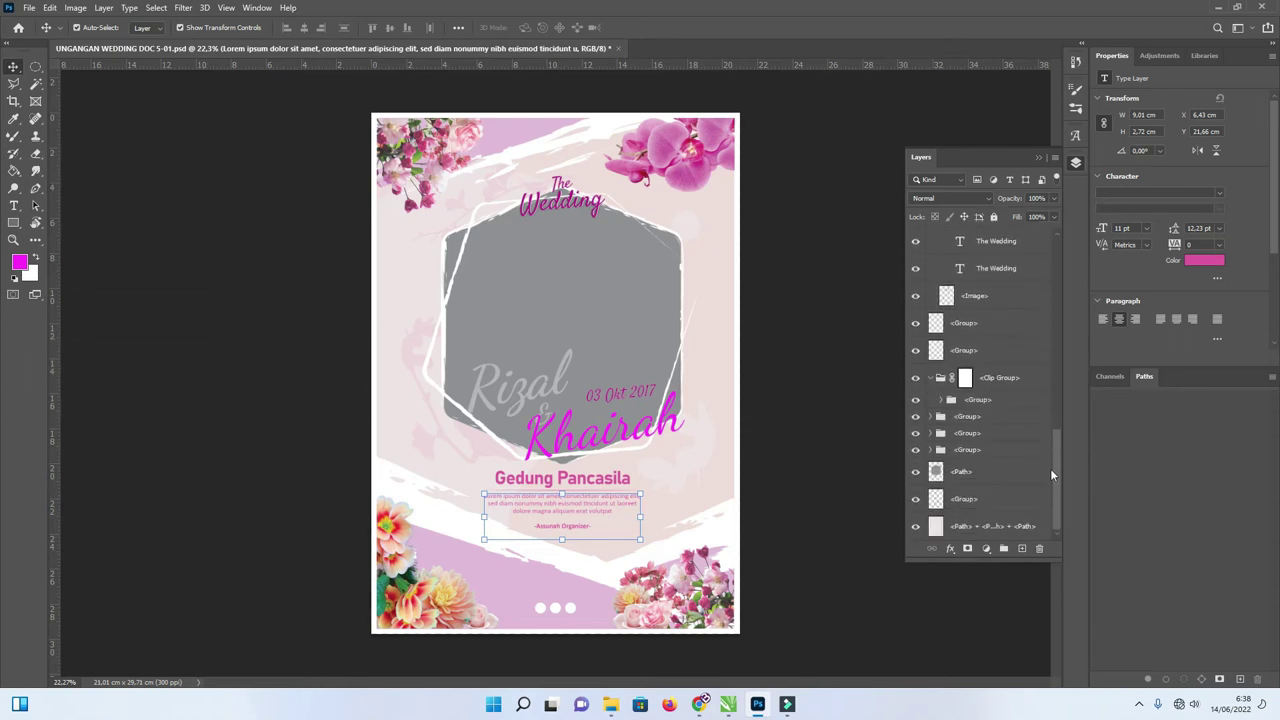
left_click(935, 476)
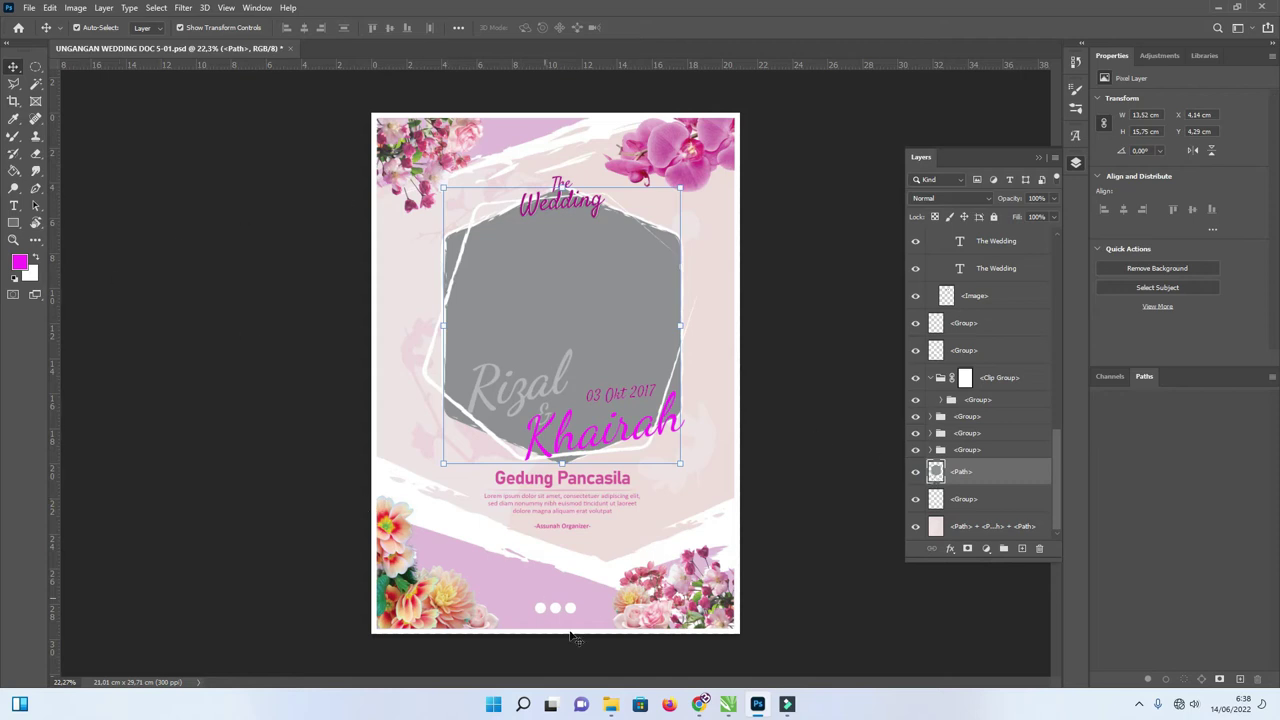
left_click(610, 704)
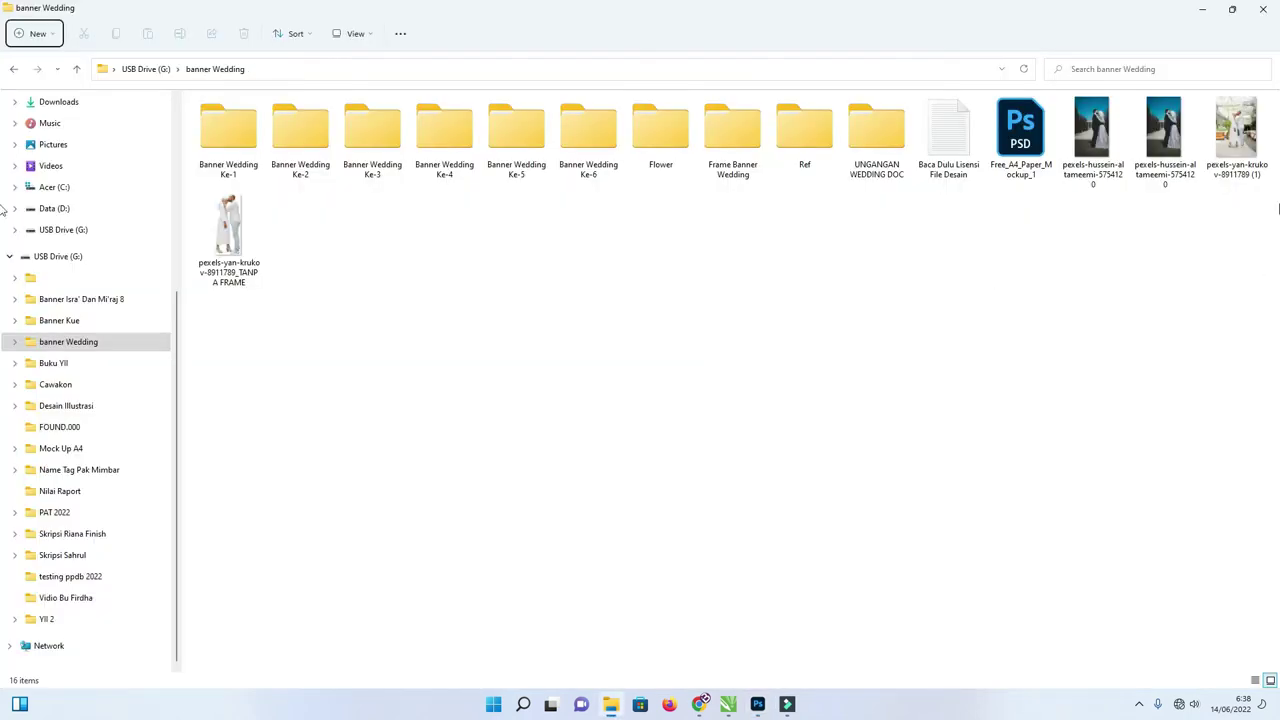
left_click_drag(1237, 142, 727, 393)
key("alt+Tab")
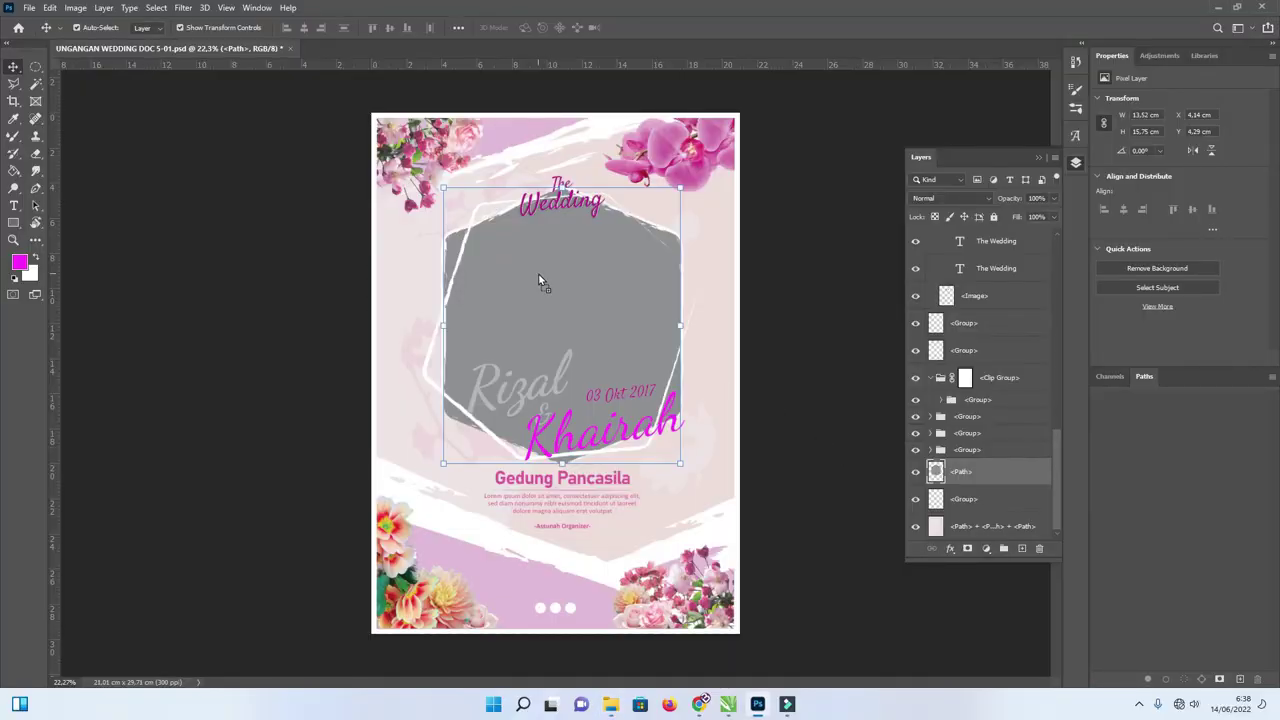
left_click_drag(540, 281, 537, 271)
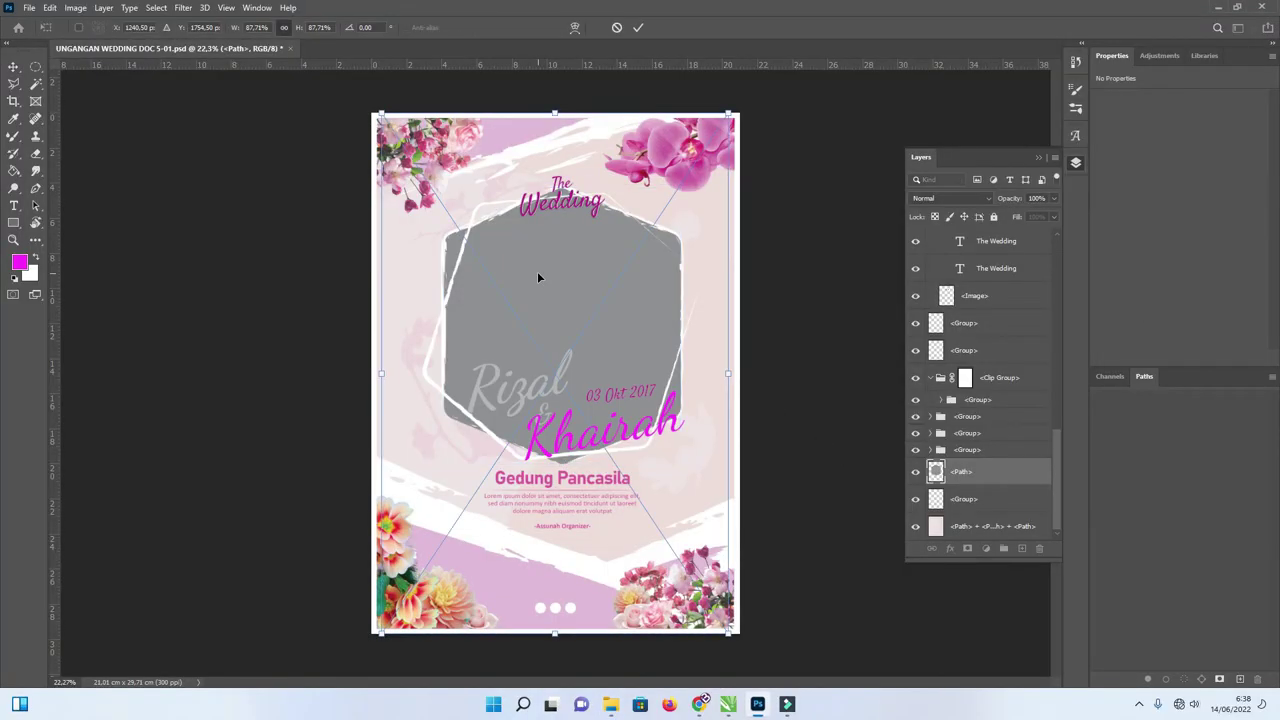
key("Return")
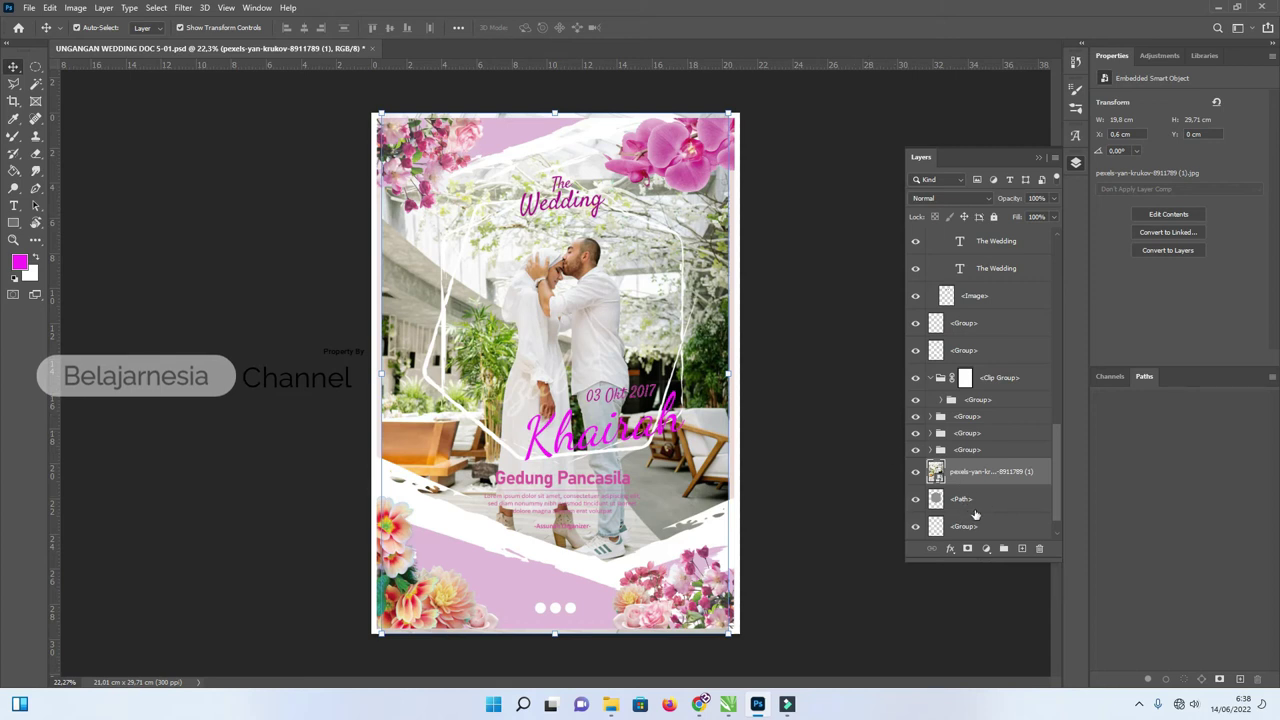
Load the grey hexagon layer's shape as a selection, mask the placed couple photo with it and deselect the layer.
left_click(940, 508)
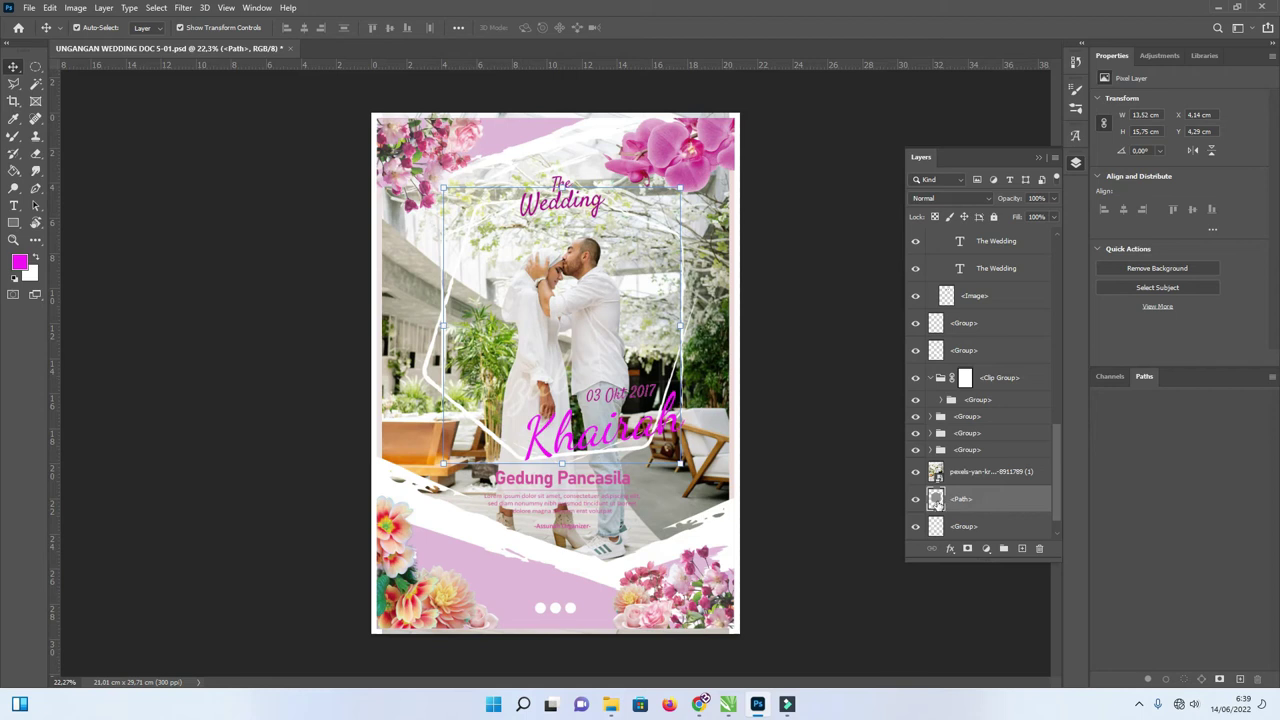
left_click(936, 503, "ctrl")
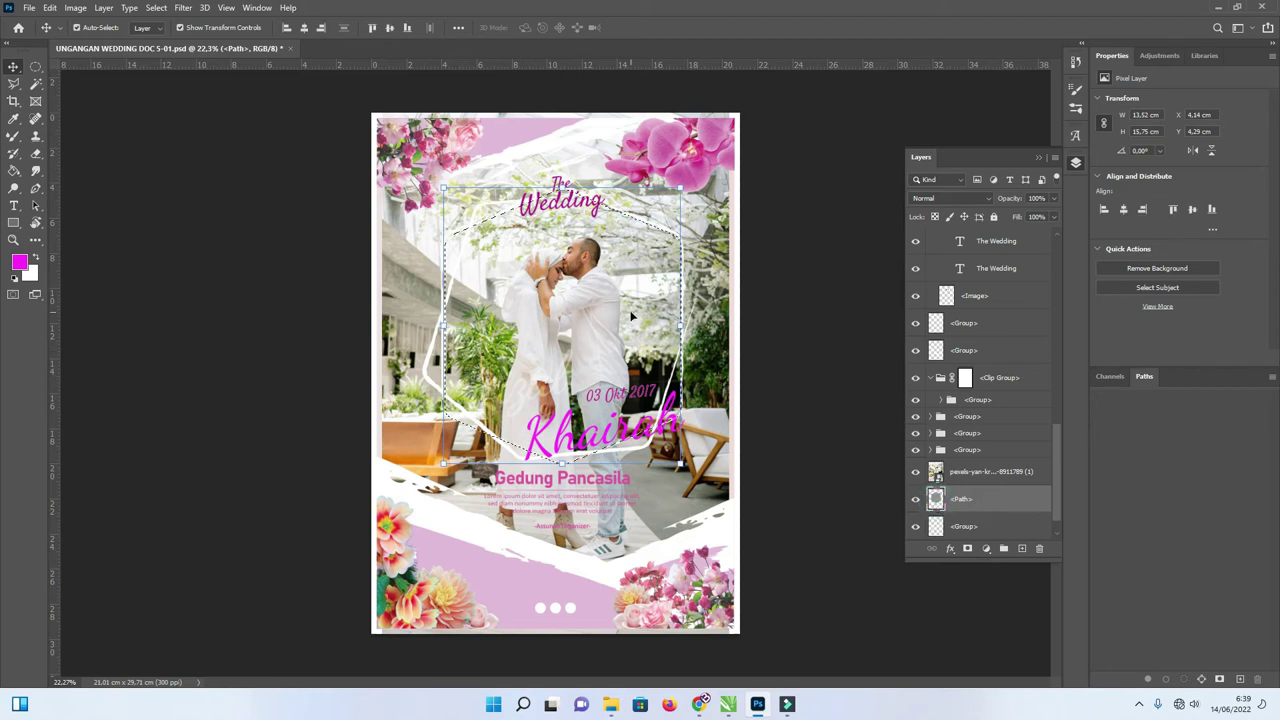
key("ctrl+d")
left_click(935, 498, "ctrl")
left_click(988, 475)
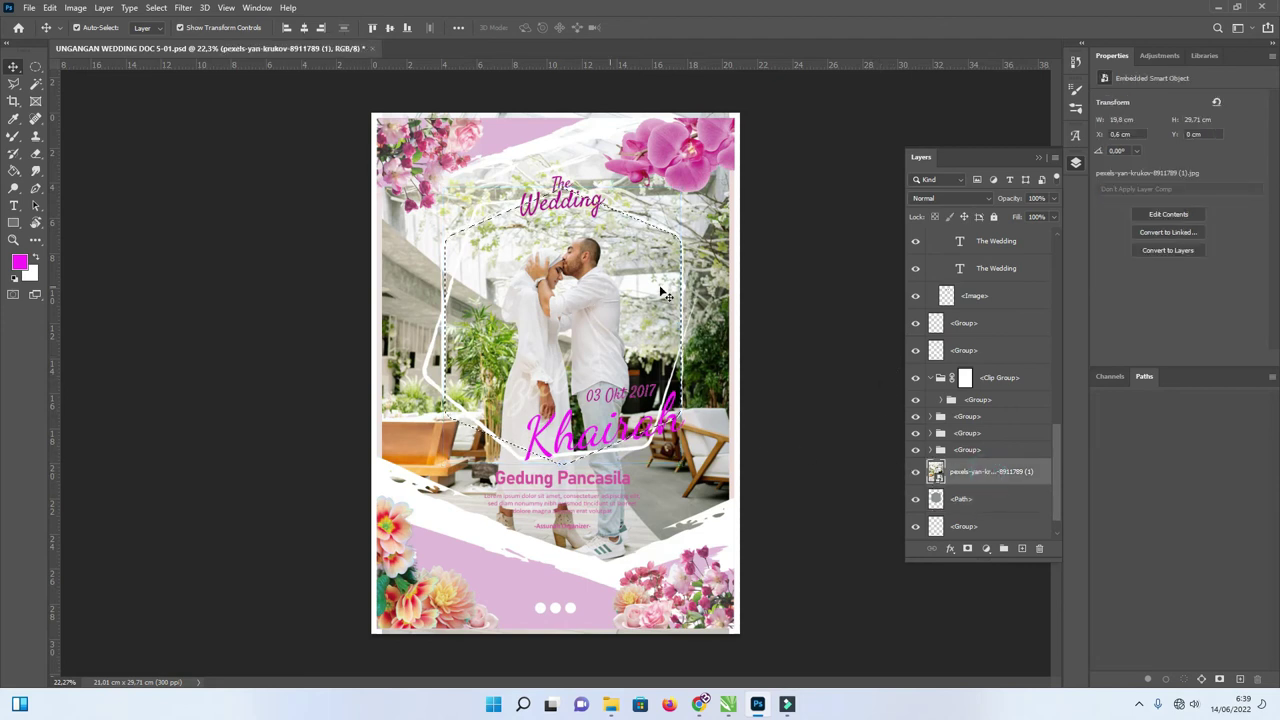
left_click(968, 549)
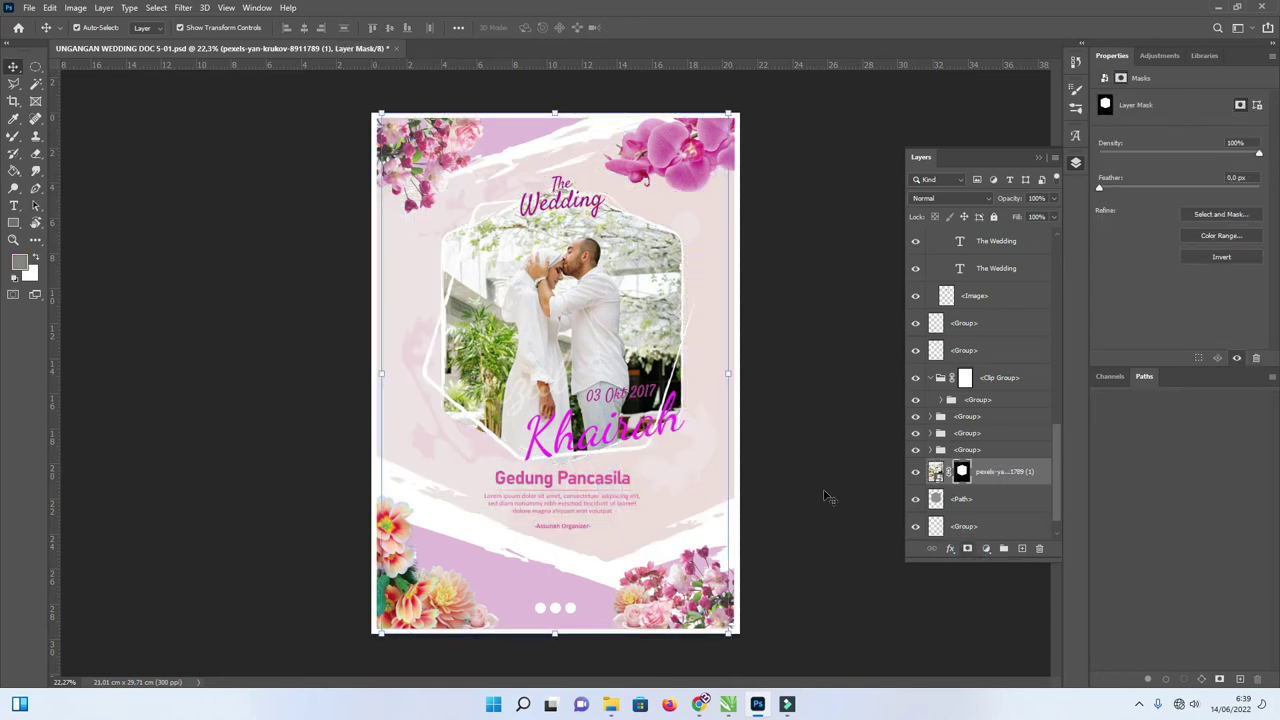
left_click(13, 66)
left_click(140, 157)
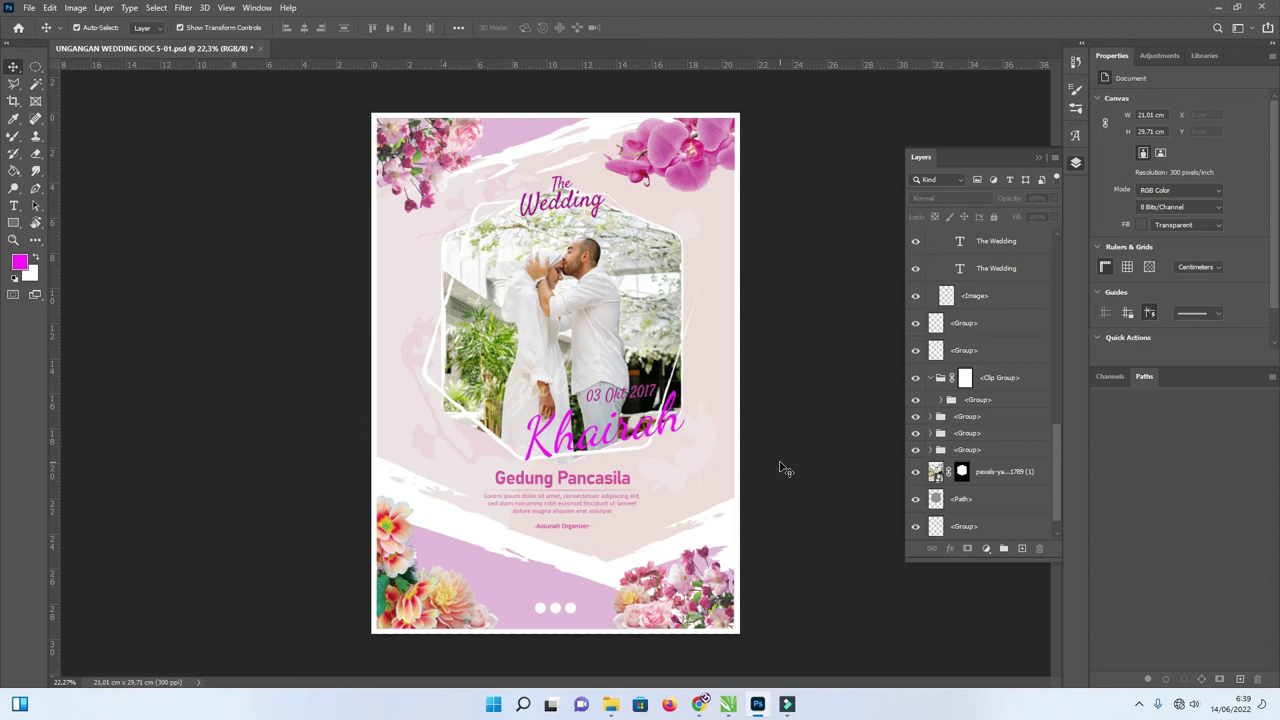
Switch to File Explorer and open the UNDANGAN WEDDING 5 file from the CDR folder in CorelDRAW.
key("alt+Tab")
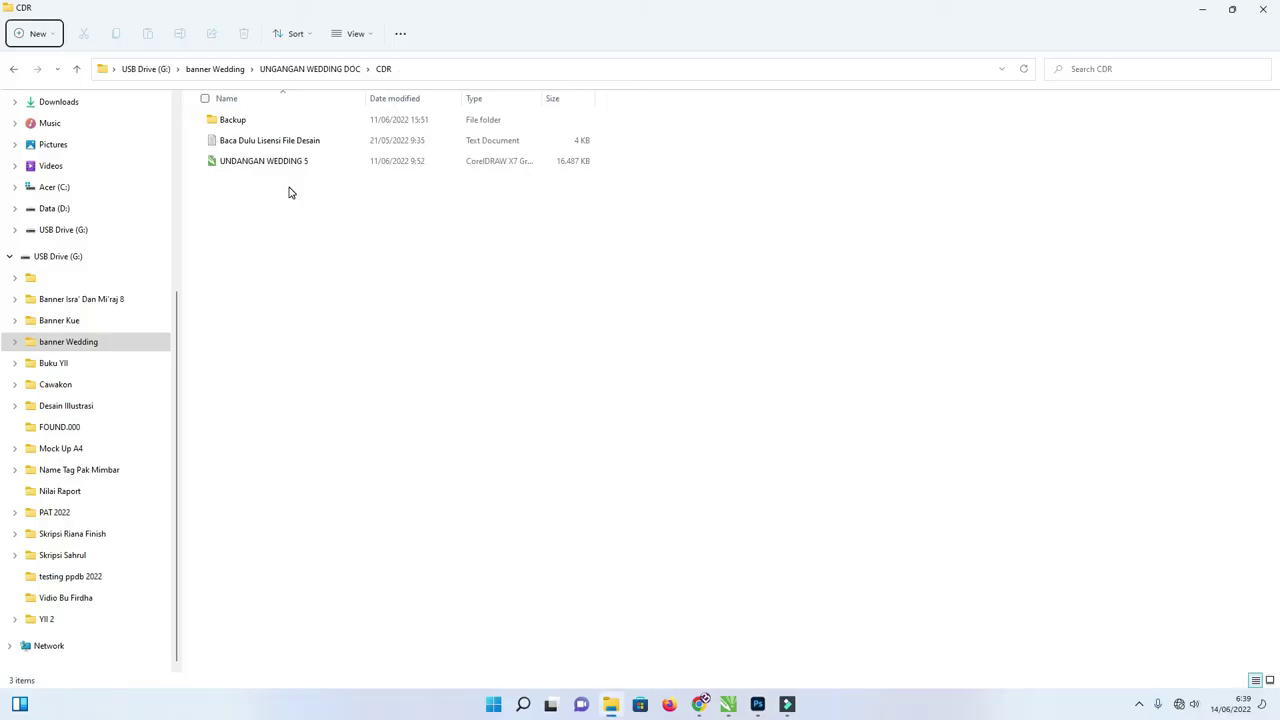
left_click(283, 160)
double_click(283, 160)
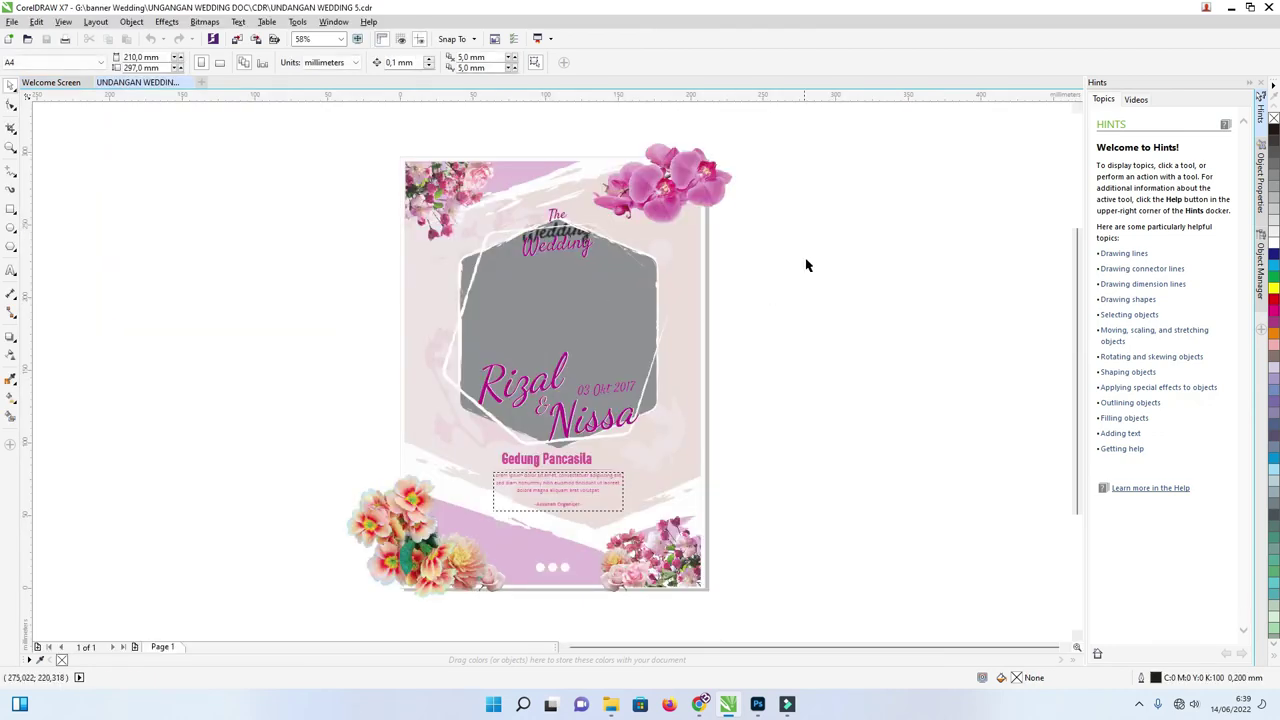
Ungroup the flower group containing the orchid and try moving the orchid on its own at the page's upper corner.
left_click(705, 205)
right_click(668, 197)
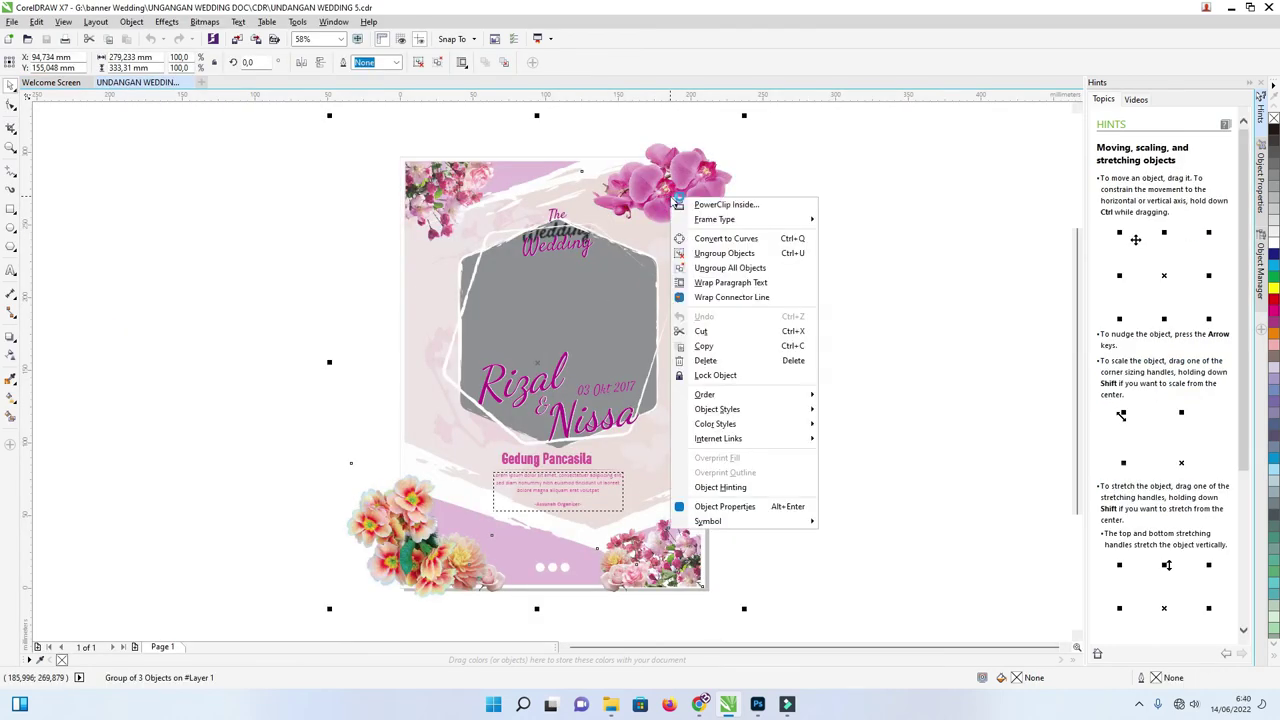
left_click(716, 254)
left_click(715, 195)
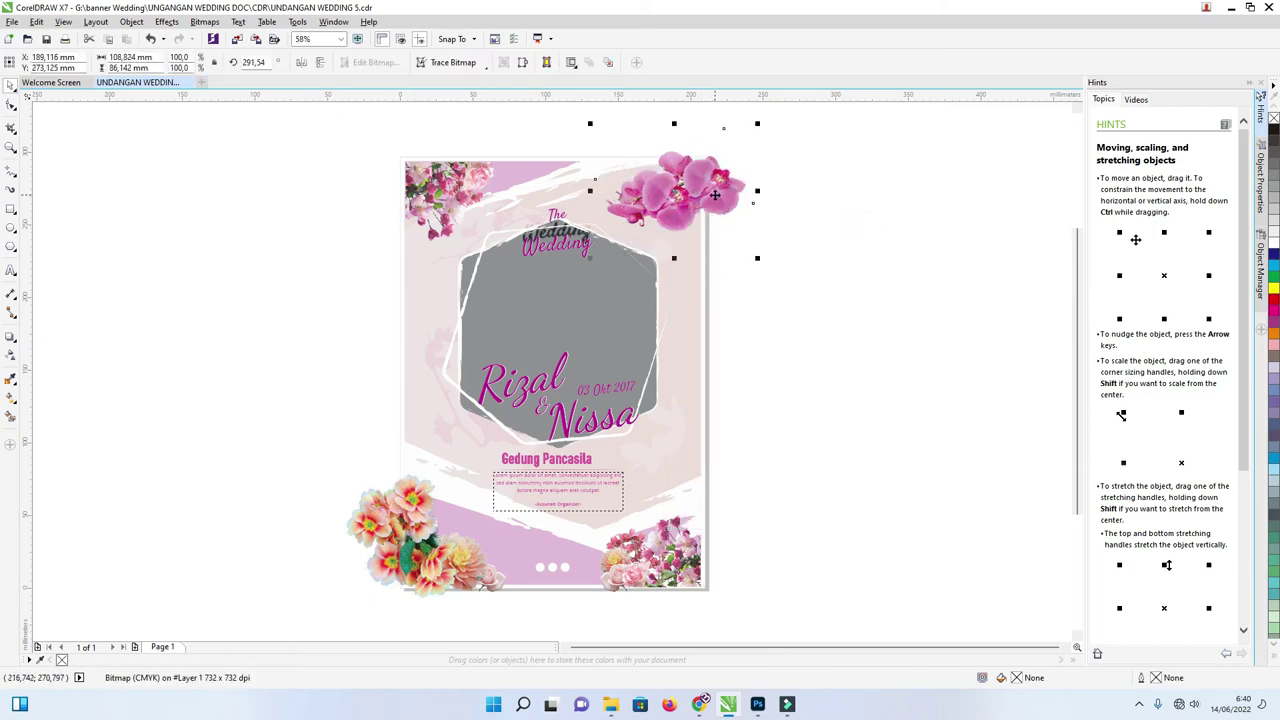
left_click_drag(716, 193, 703, 183)
left_click(809, 211)
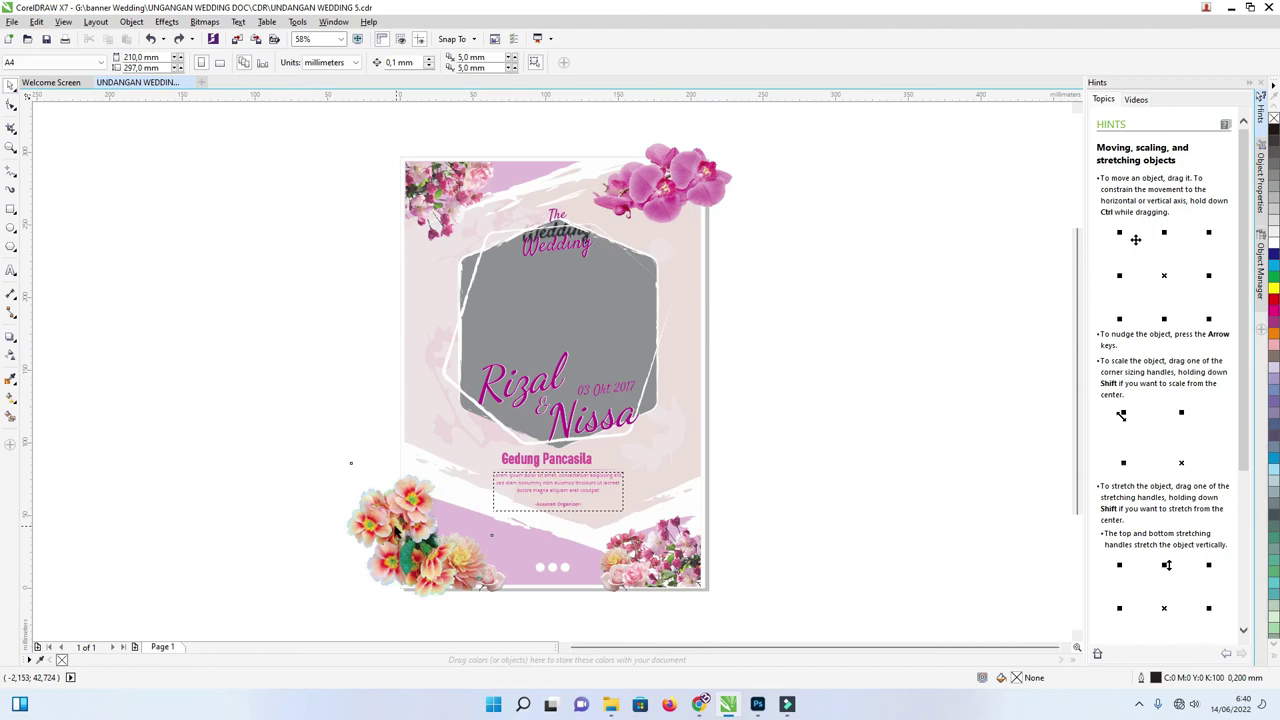
Examine the lower-left flower group and the upper-right orchid as separate objects by selecting each in turn.
left_click(351, 463)
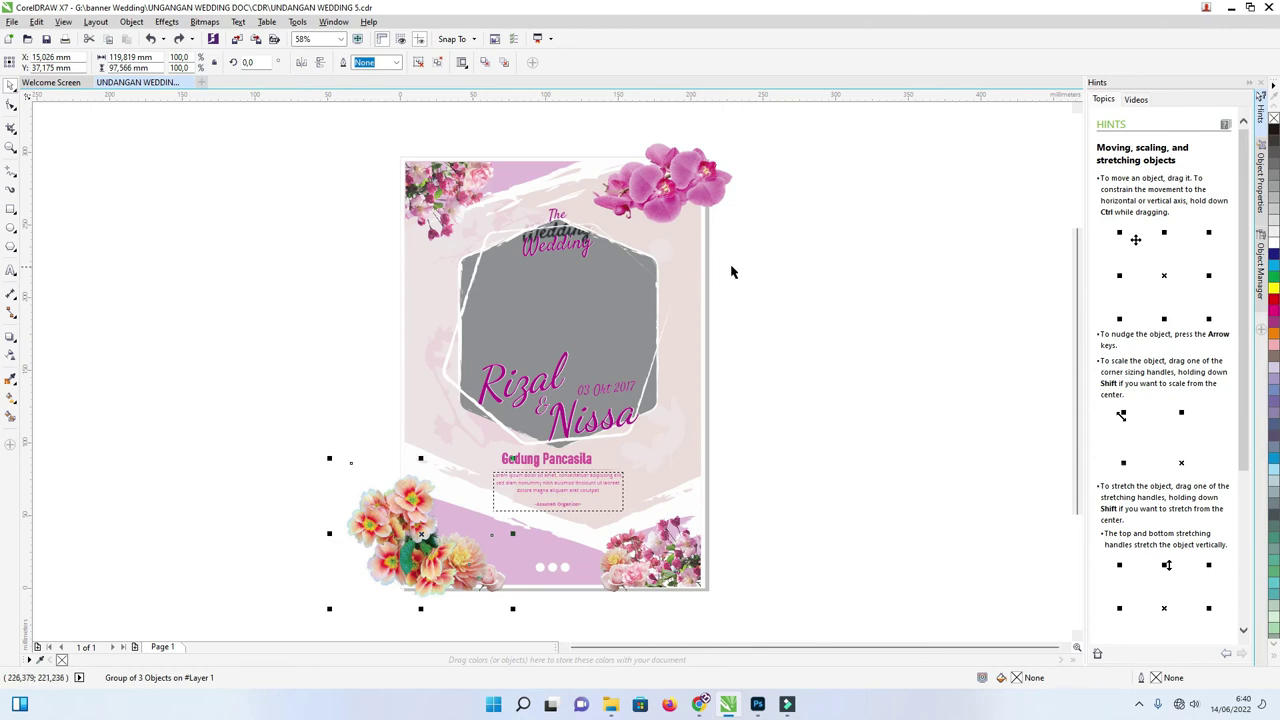
left_click(754, 254)
left_click(668, 172)
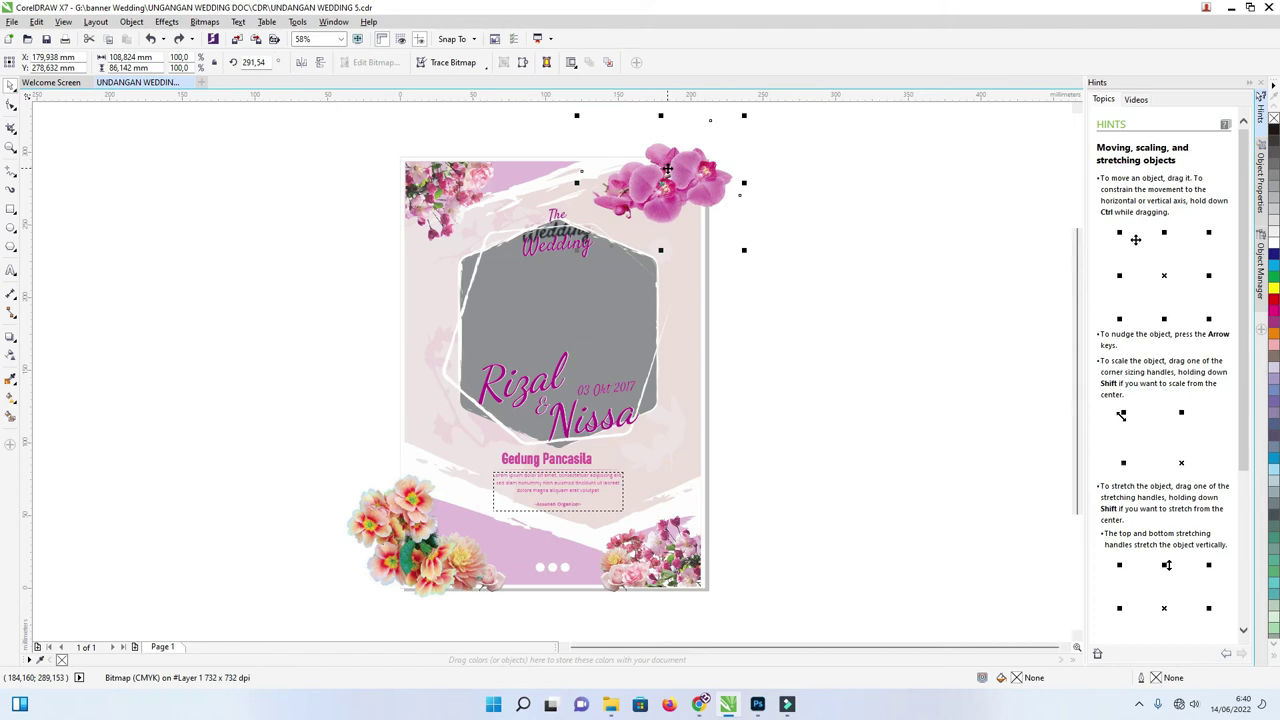
left_click(435, 552)
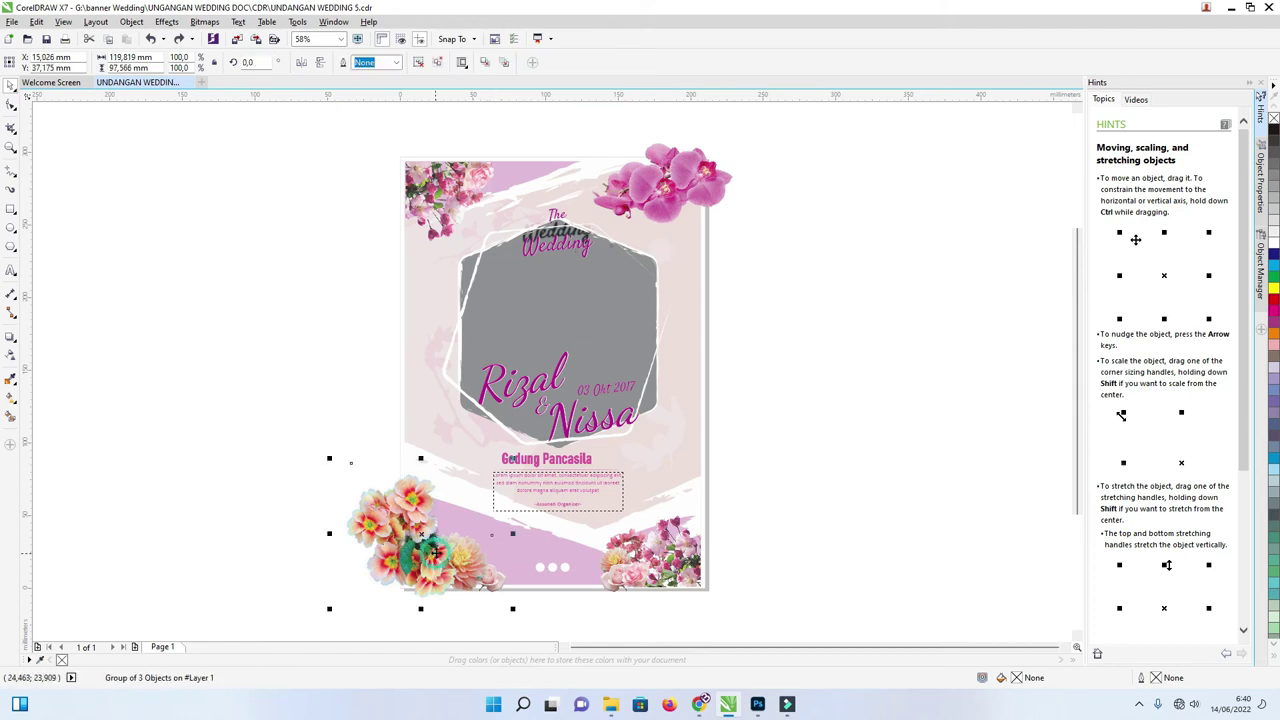
left_click(678, 178)
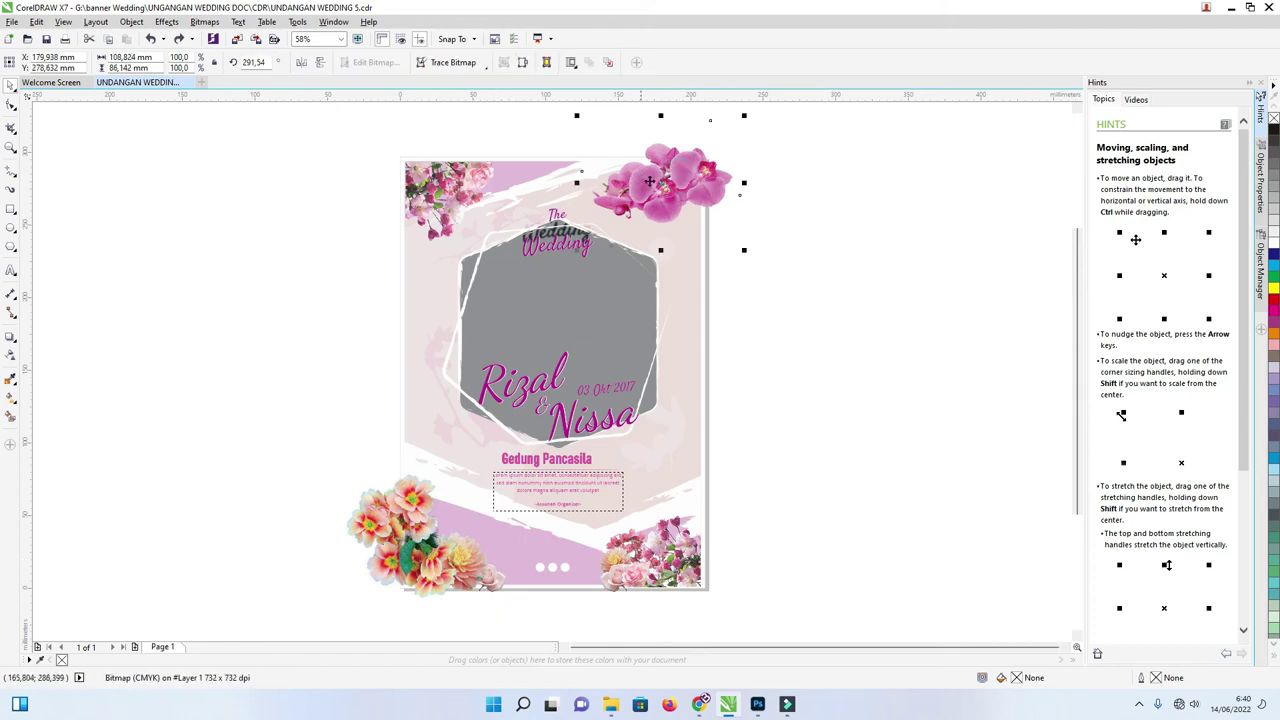
Try reshaping the orchid bitmap by moving its upper corner node with the Shape tool.
left_click(10, 104)
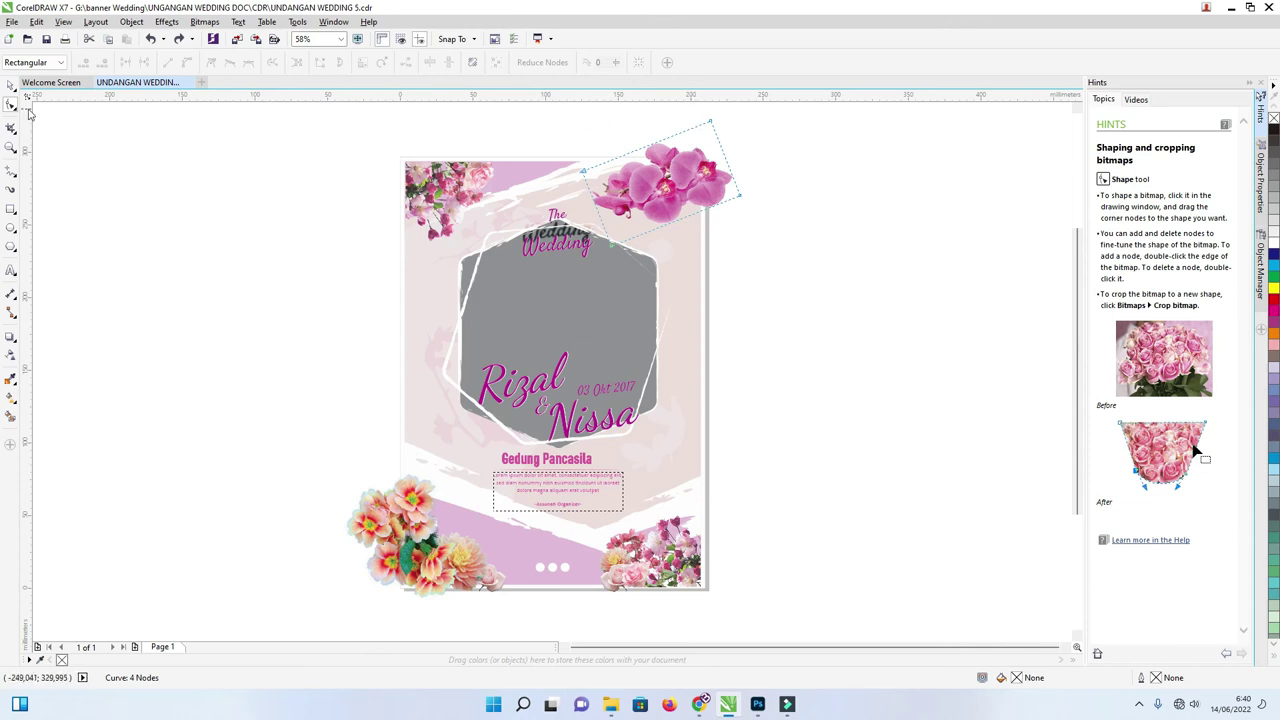
left_click(711, 121)
left_click_drag(711, 121, 743, 163)
left_click(10, 86)
left_click(103, 131)
Bring a page-size background rectangle in front of the design, remove its fill and give it a black outline.
left_click(697, 335)
left_click_drag(719, 336, 700, 337)
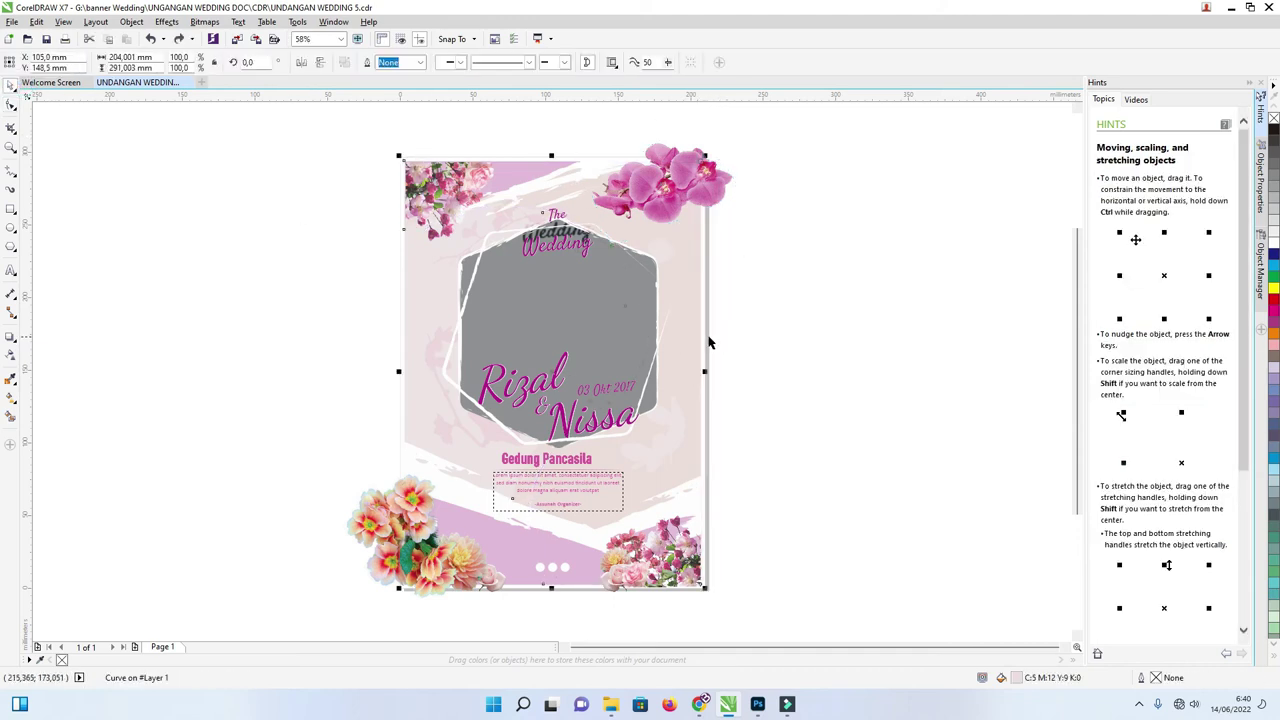
left_click_drag(411, 293, 300, 303)
key("Escape")
left_click_drag(427, 364, 427, 358)
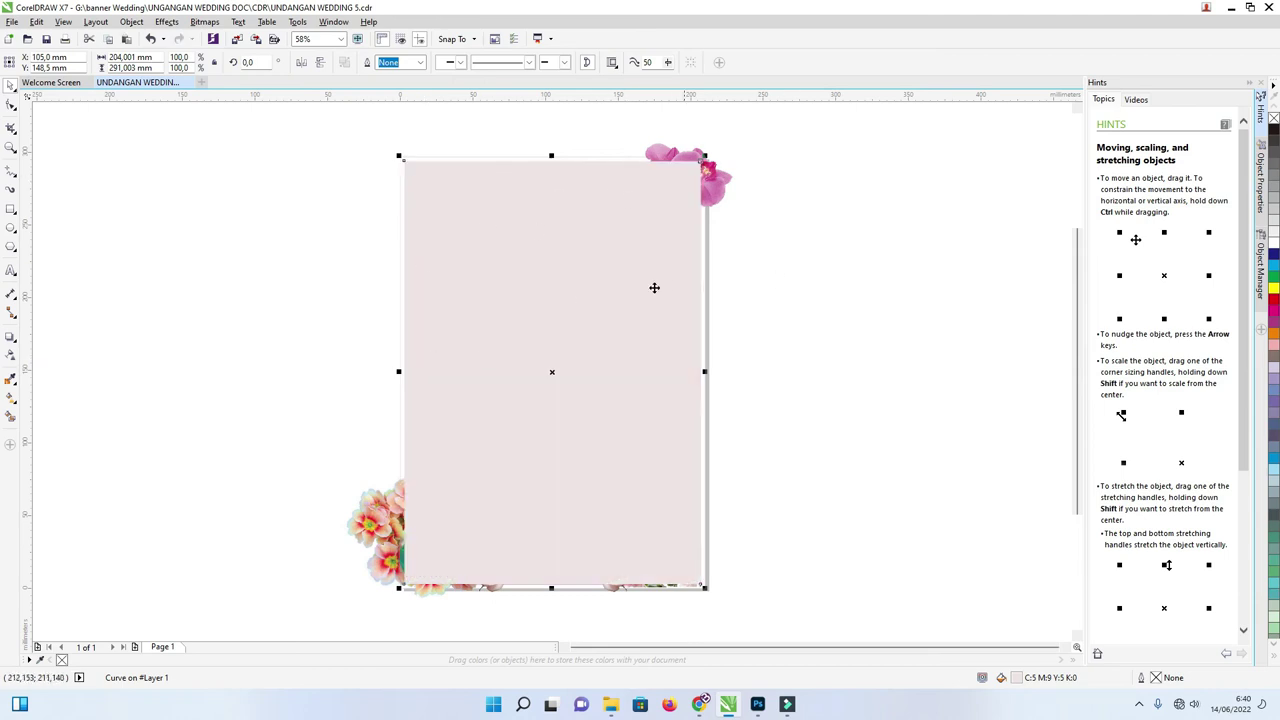
left_click(1273, 119)
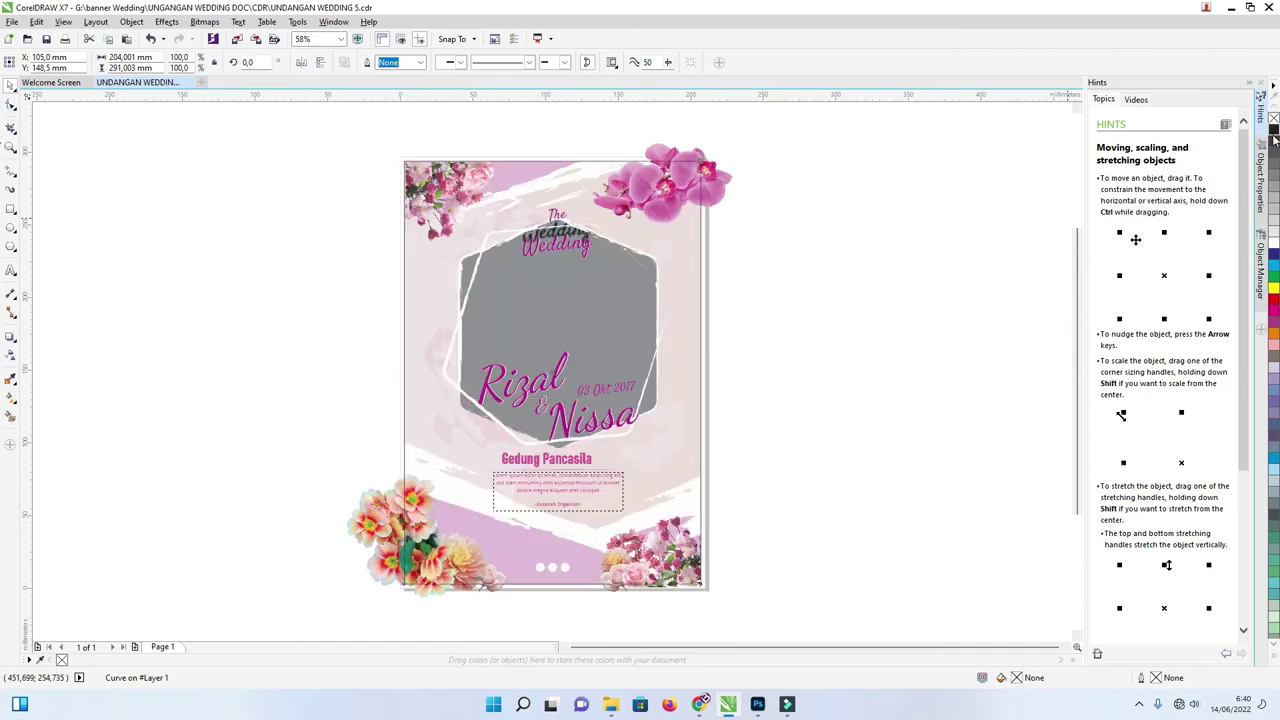
Group the upper-right orchid with the lower-left flower arrangement.
left_click(726, 177)
left_click(348, 526, "shift")
right_click(350, 525)
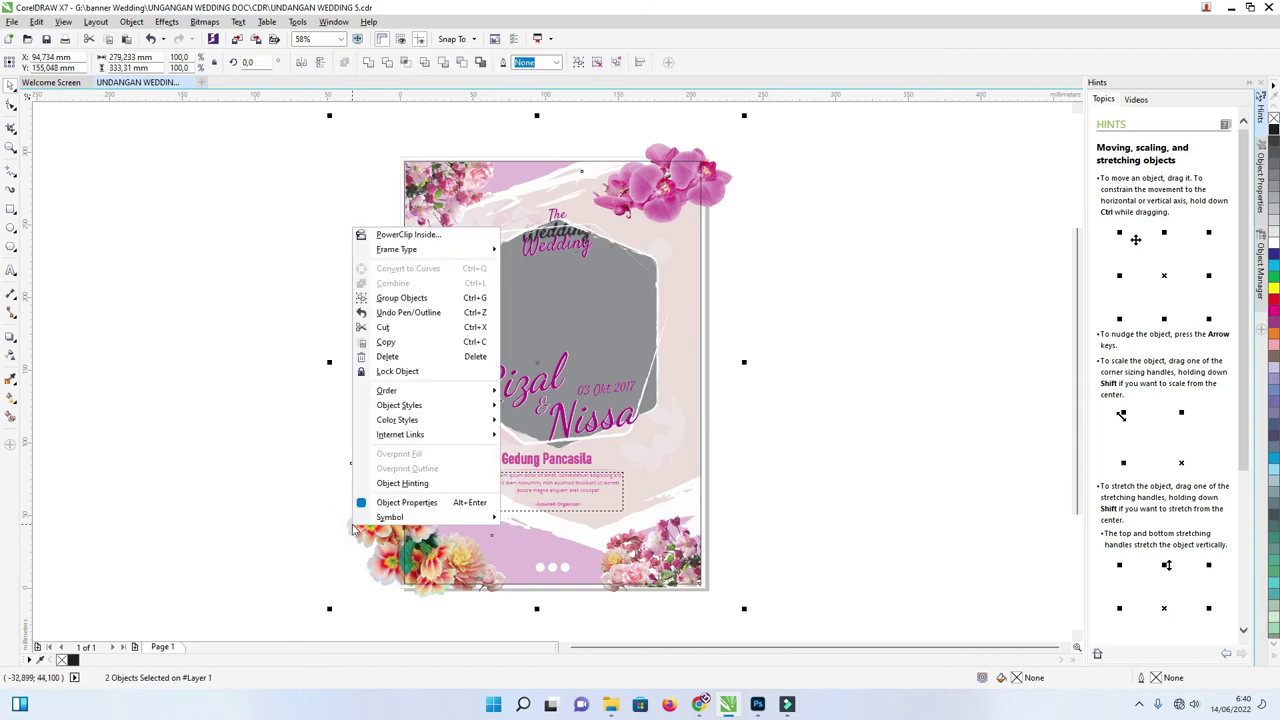
left_click(398, 298)
Try placing the flower group inside the outlined page rectangle with PowerClip, and undo it.
right_click(724, 178)
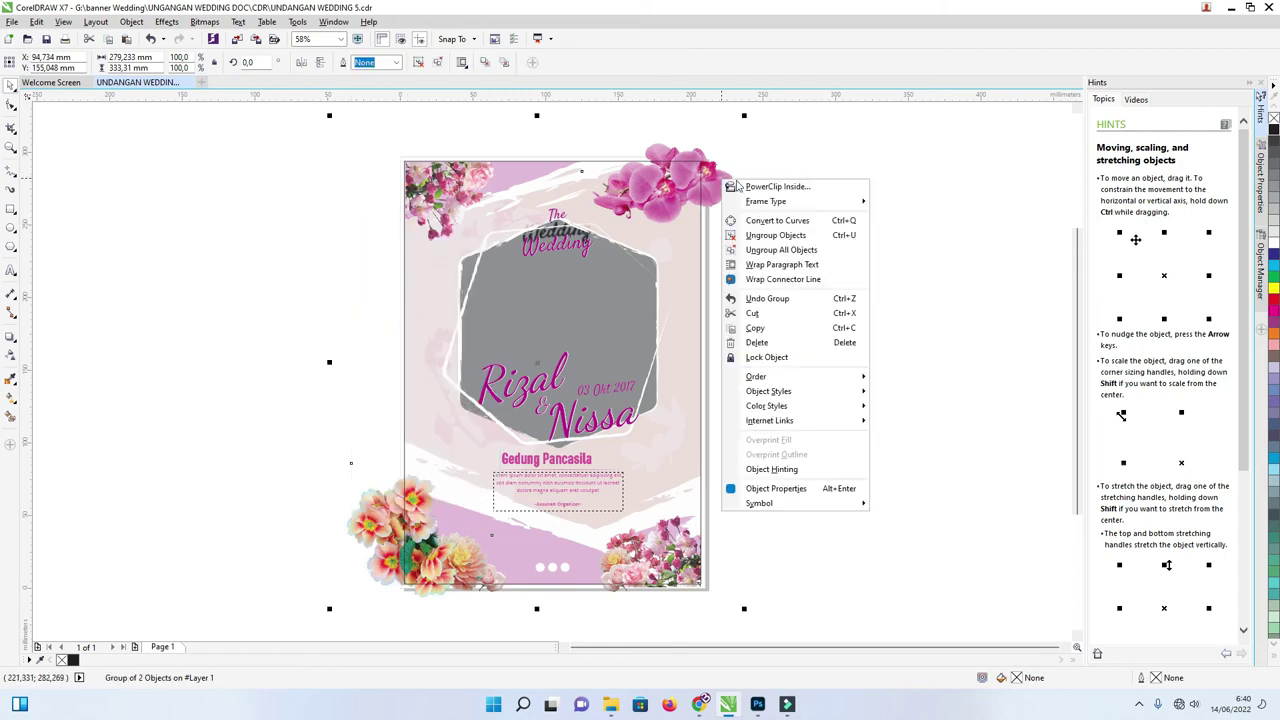
left_click(770, 187)
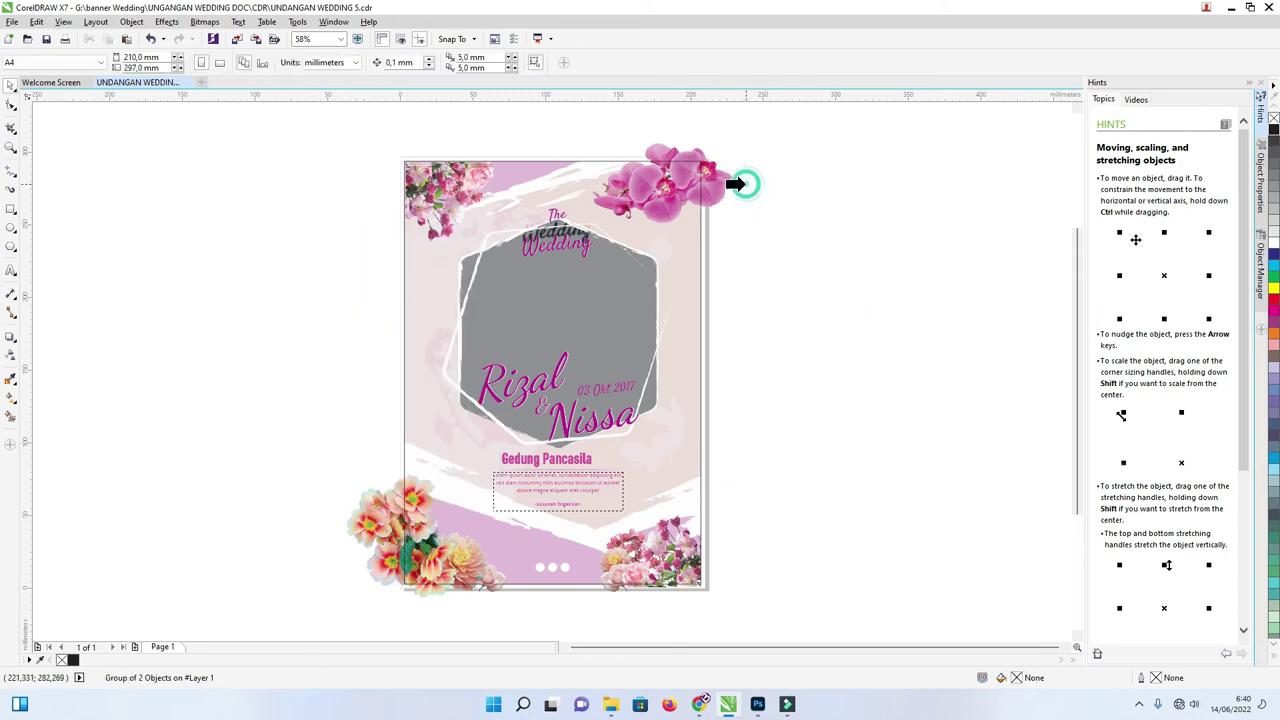
left_click(698, 207)
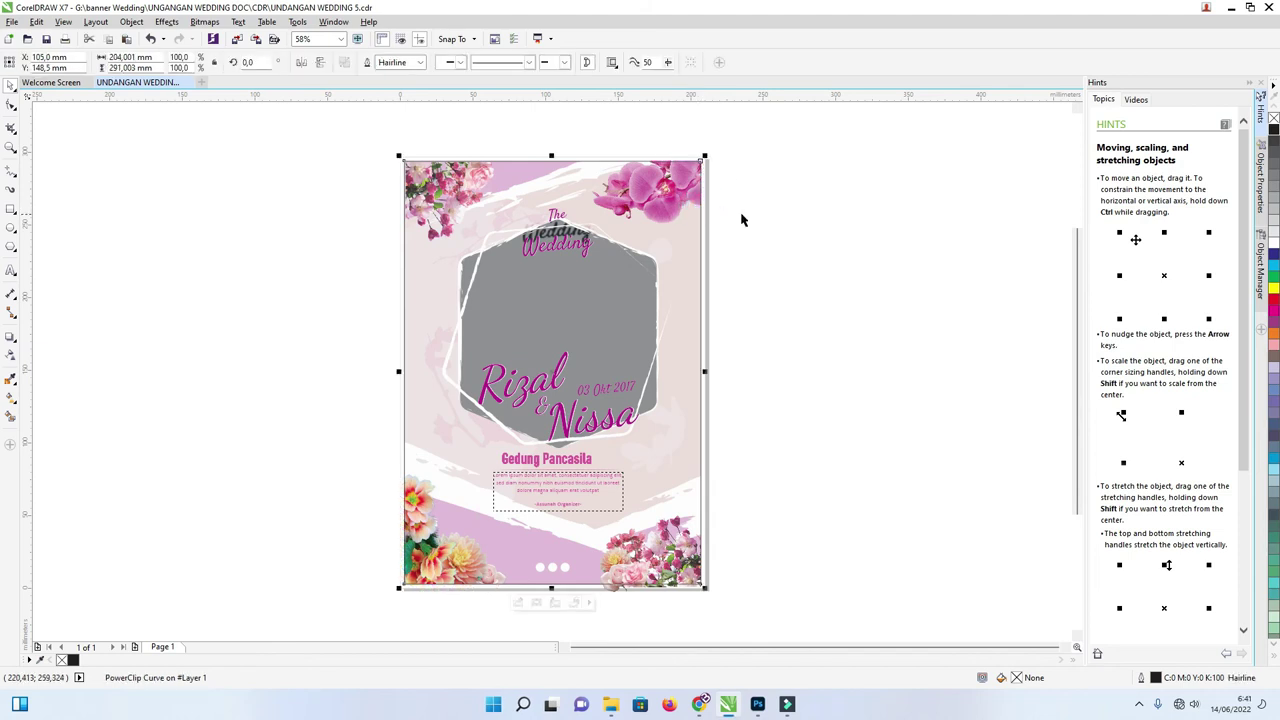
key("ctrl+z")
left_click(826, 220)
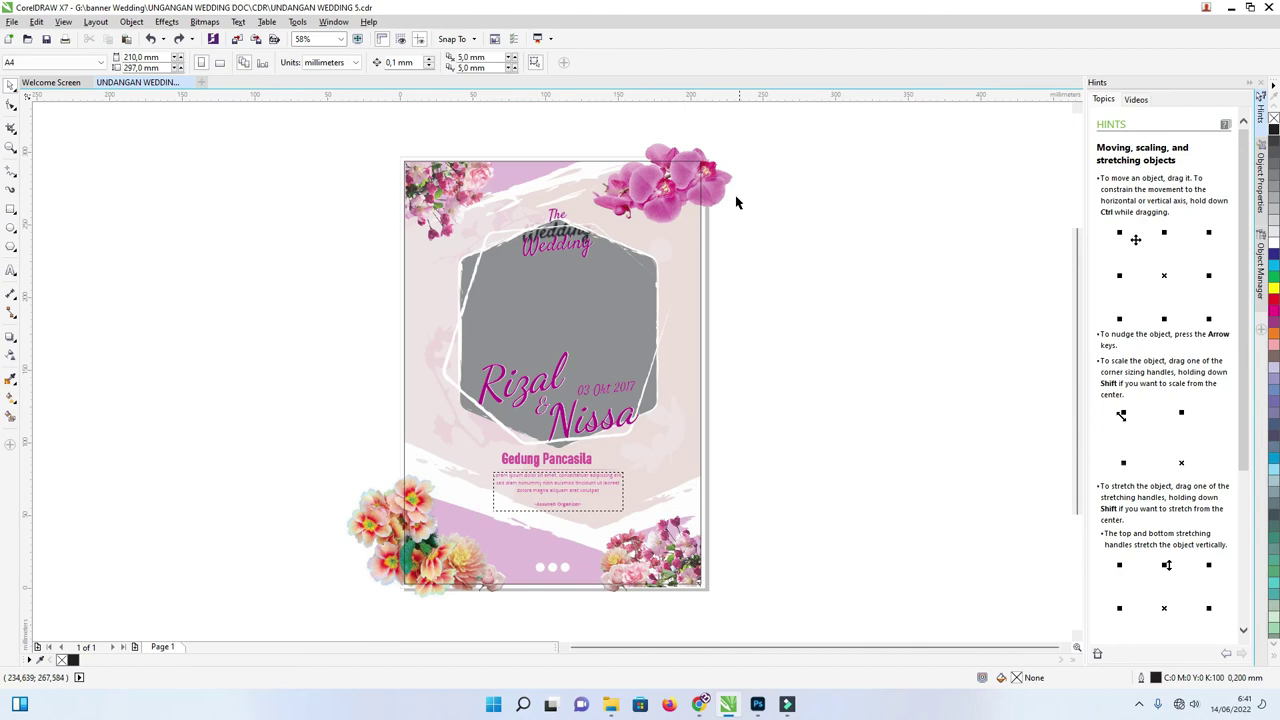
PowerClip the grouped orchid and lower-left flowers inside the page rectangle and remove the rectangle's outline.
left_click(722, 190)
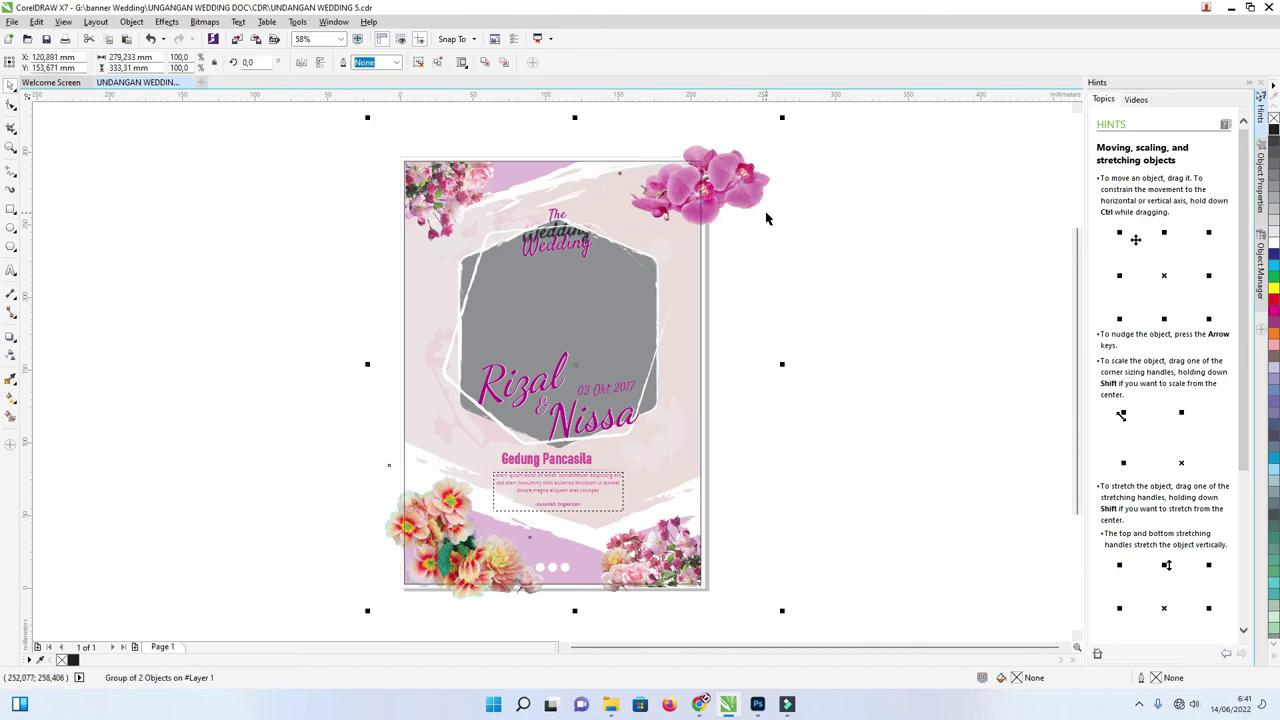
right_click(714, 186)
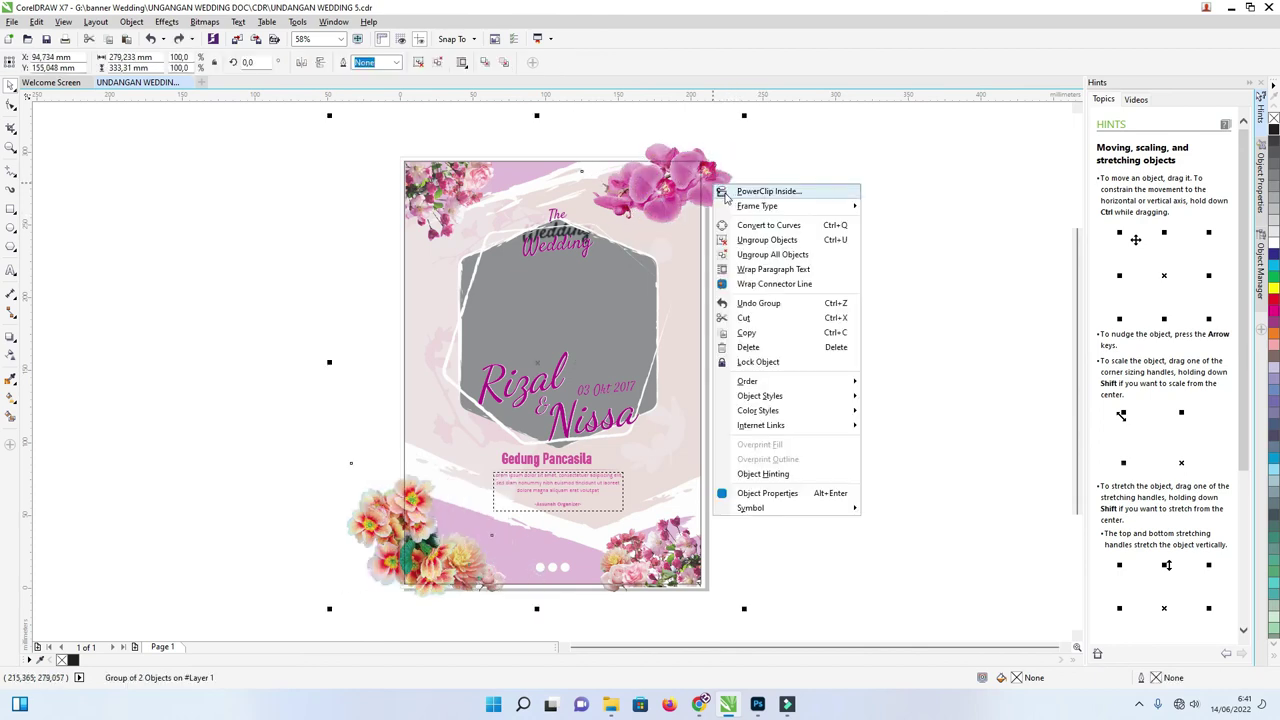
left_click(728, 194)
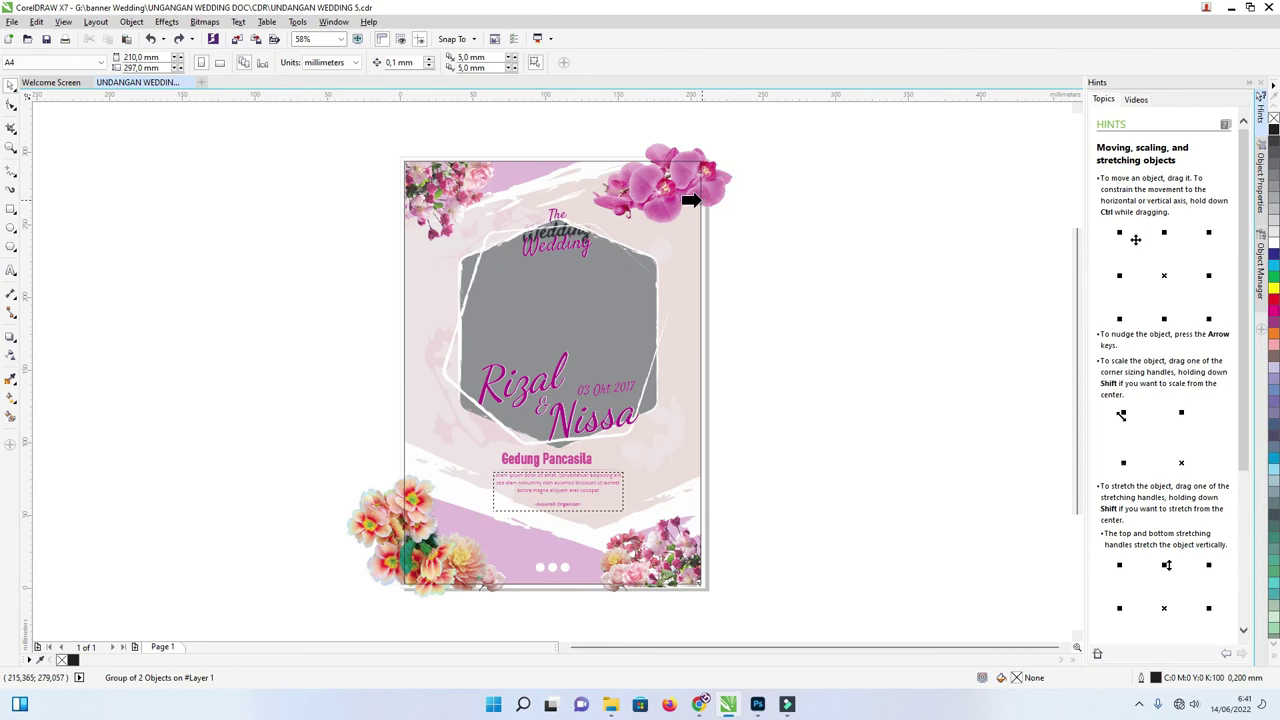
left_click(690, 200)
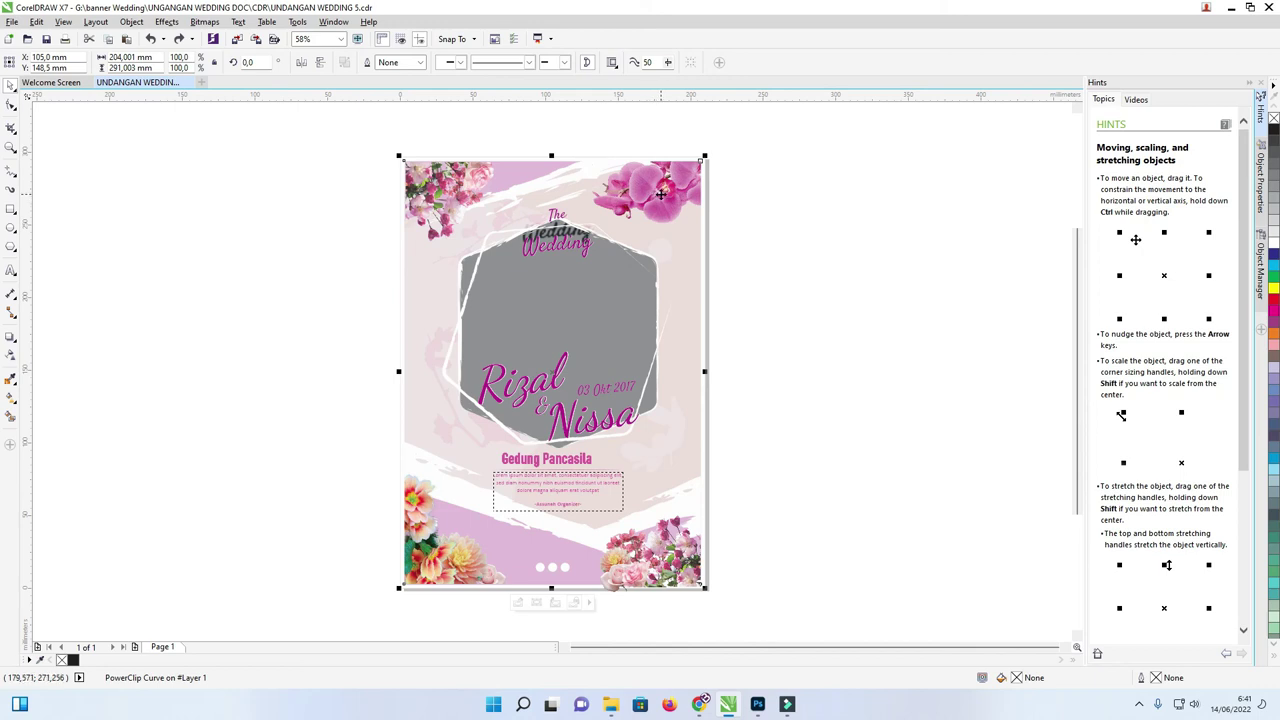
Try moving the PowerClipped flower frame off the page and return it to the page centre.
left_click(487, 145)
left_click_drag(432, 124, 681, 626)
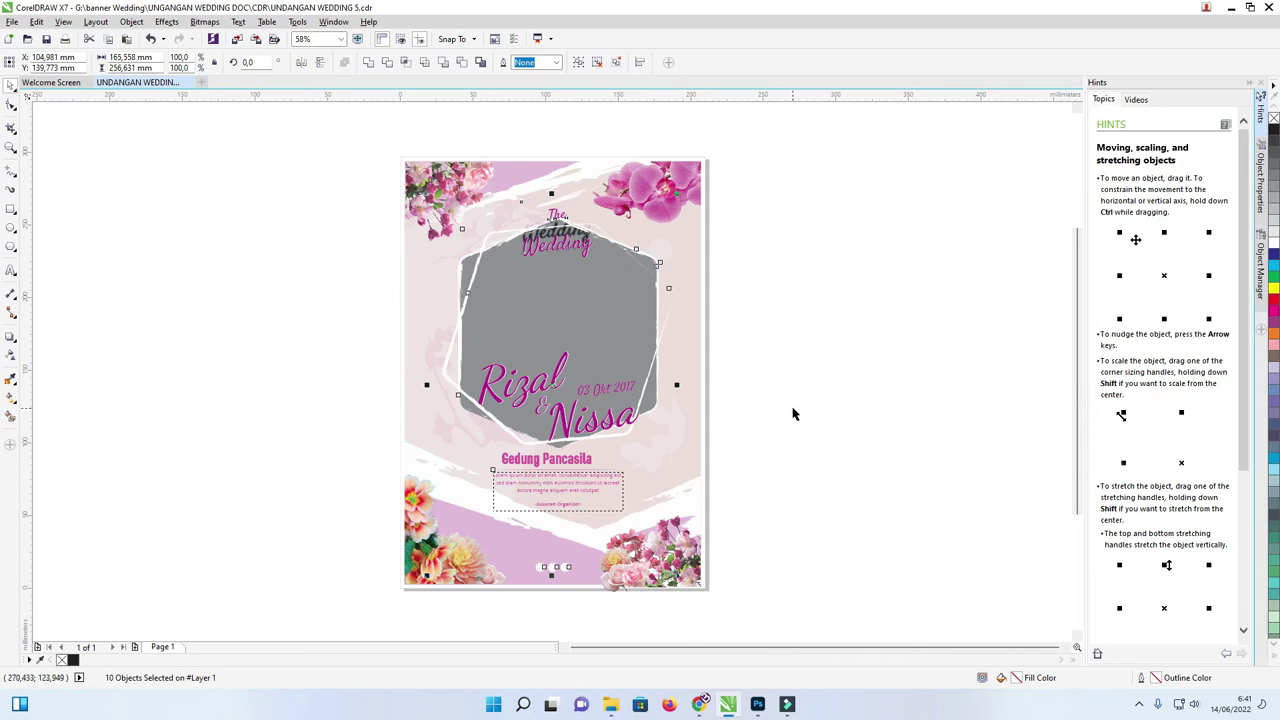
left_click(749, 291)
left_click_drag(652, 191, 510, 243)
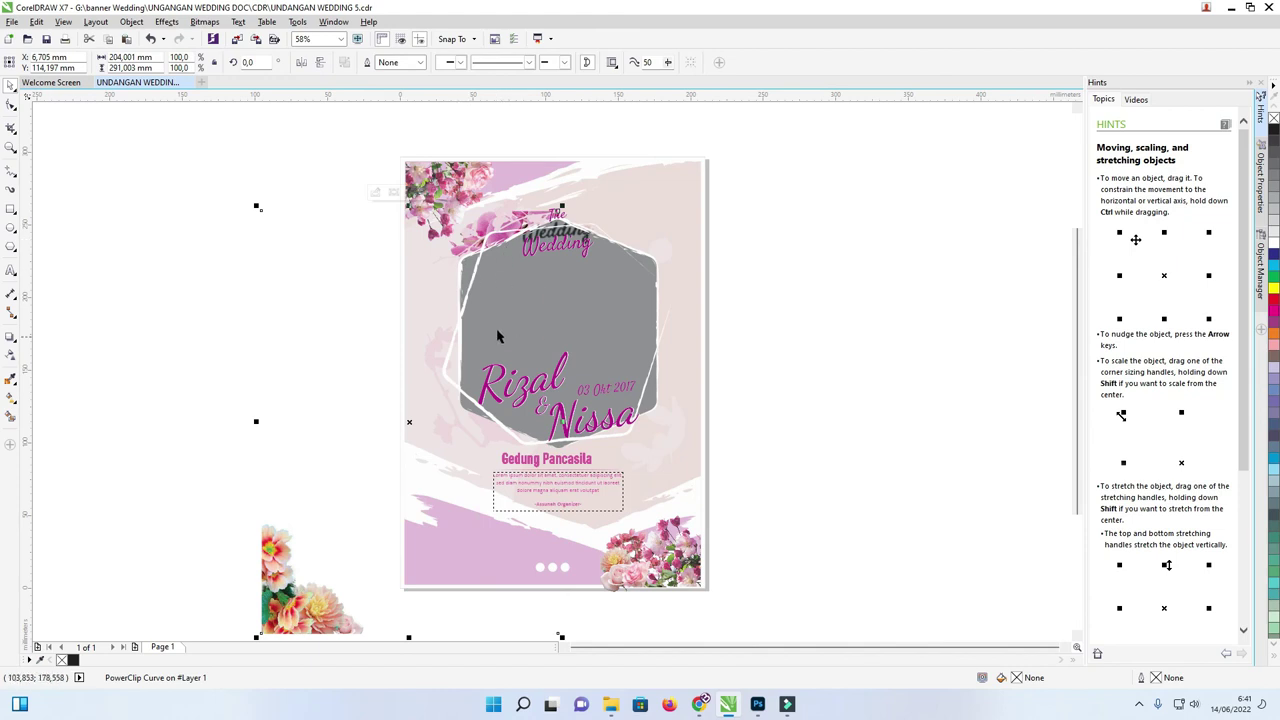
key("p")
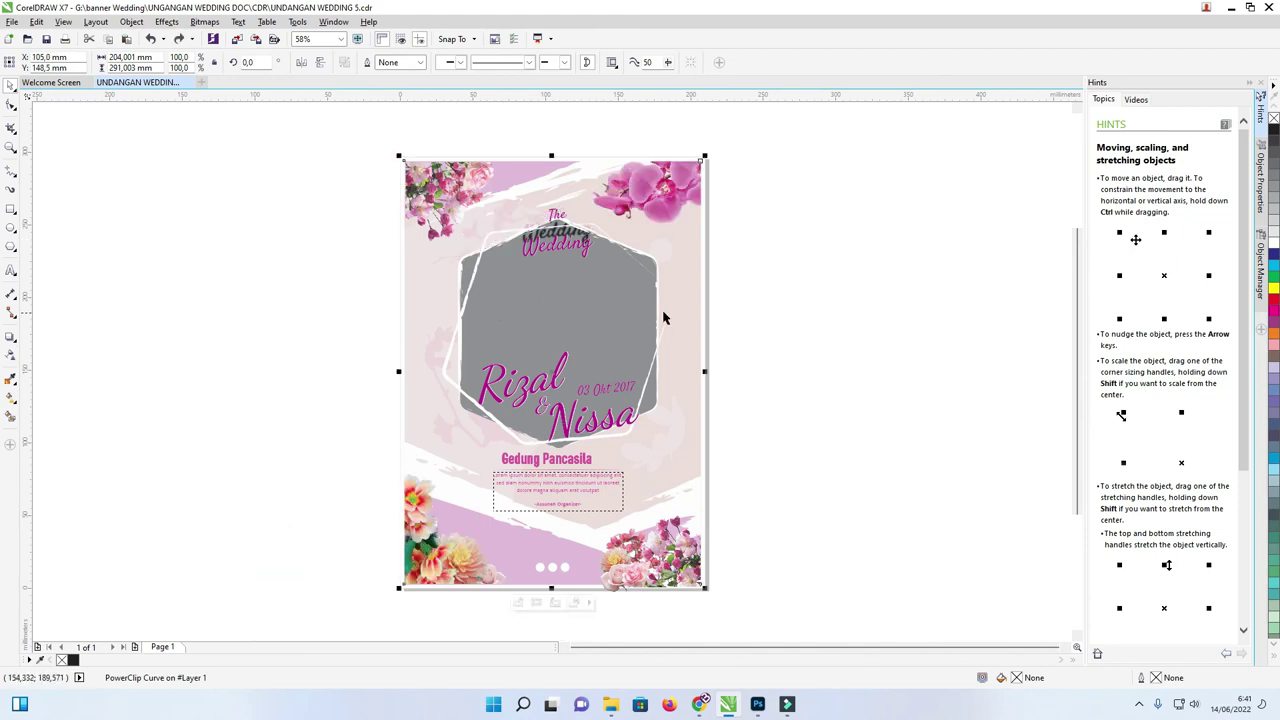
left_click(755, 303)
Ungroup the two-object wedding title lettering at the top of the hexagon.
left_click(562, 238)
left_click(562, 238)
right_click(584, 250)
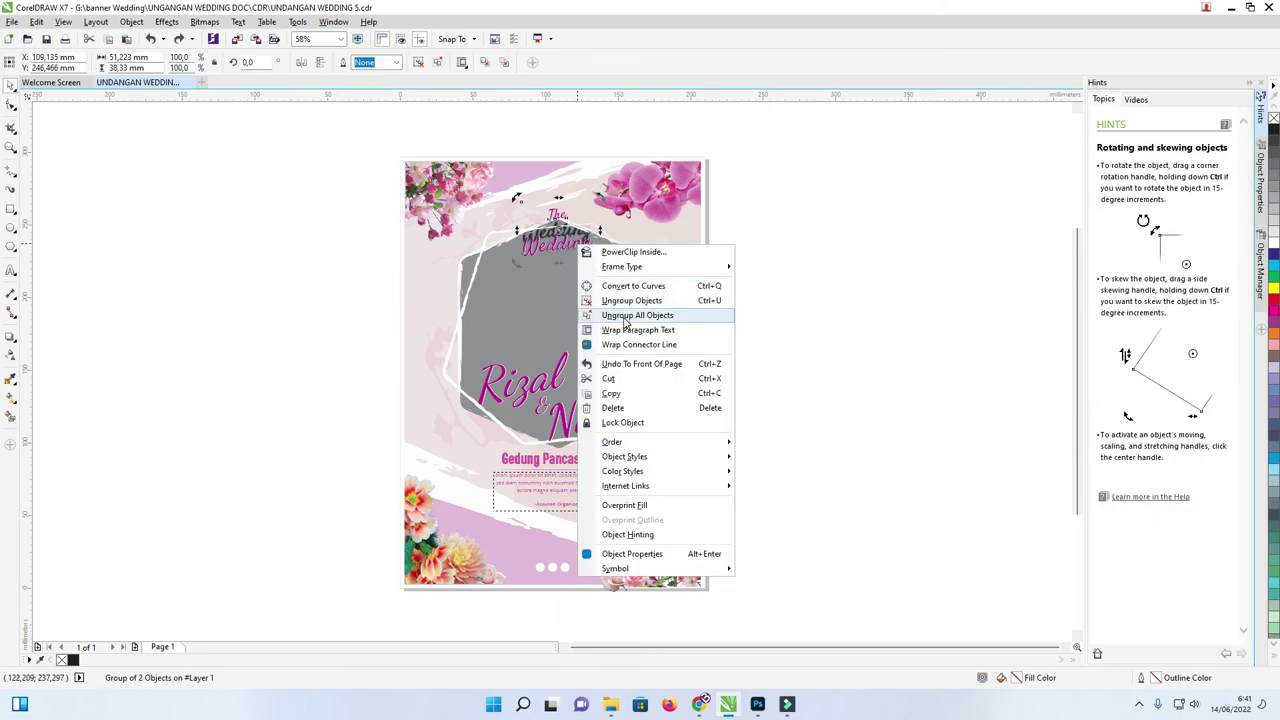
left_click(632, 300)
left_click(769, 277)
Open the wedding title and the groom's name for text editing, and leave both without changes.
double_click(572, 242)
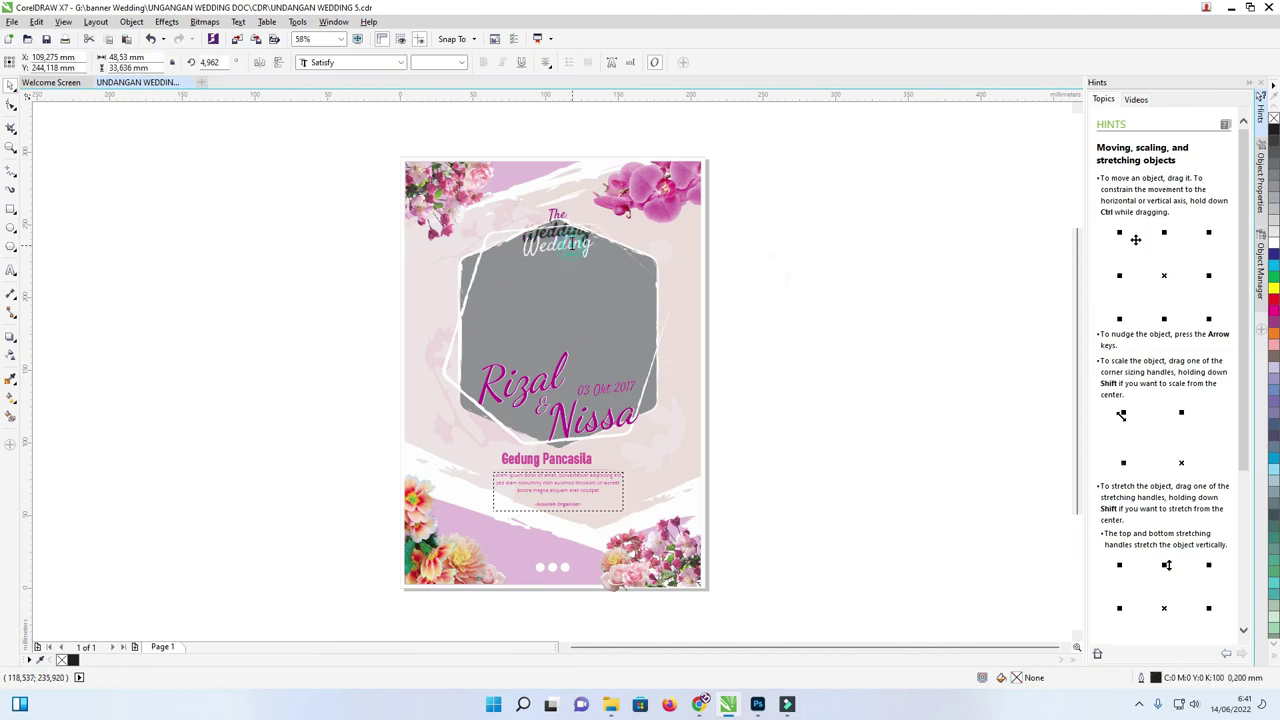
left_click_drag(540, 250, 588, 248)
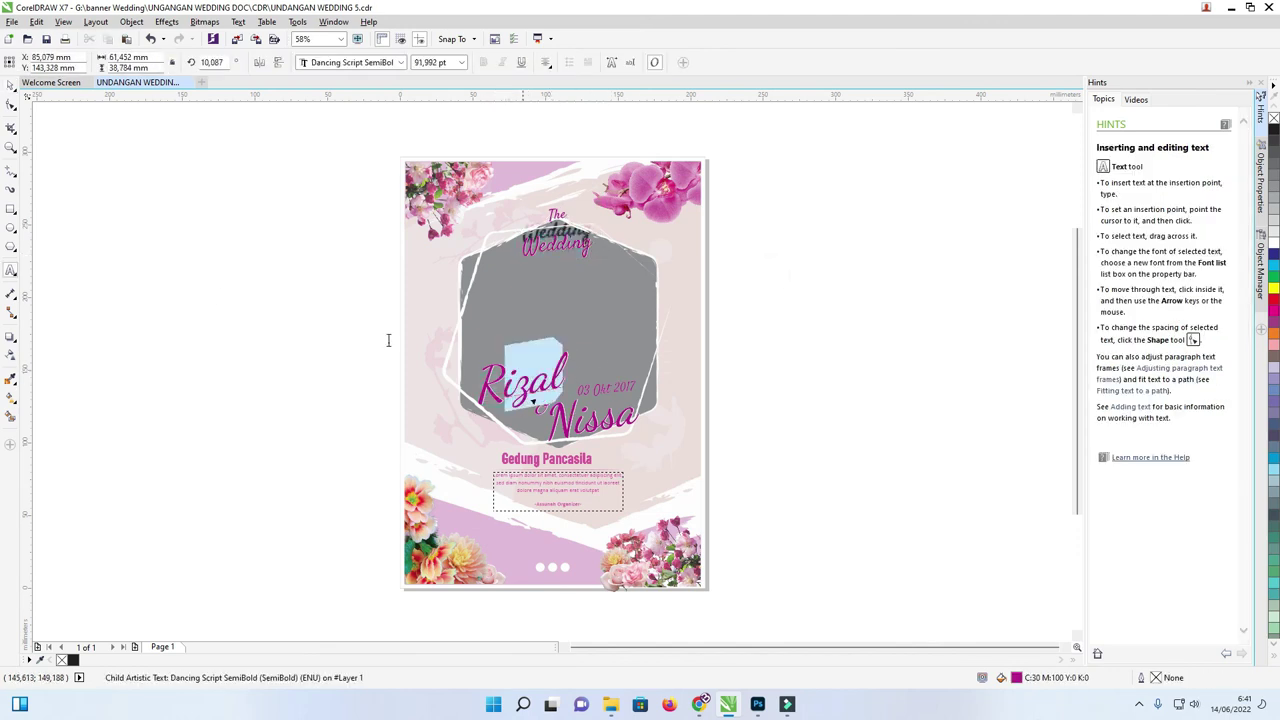
left_click(11, 103)
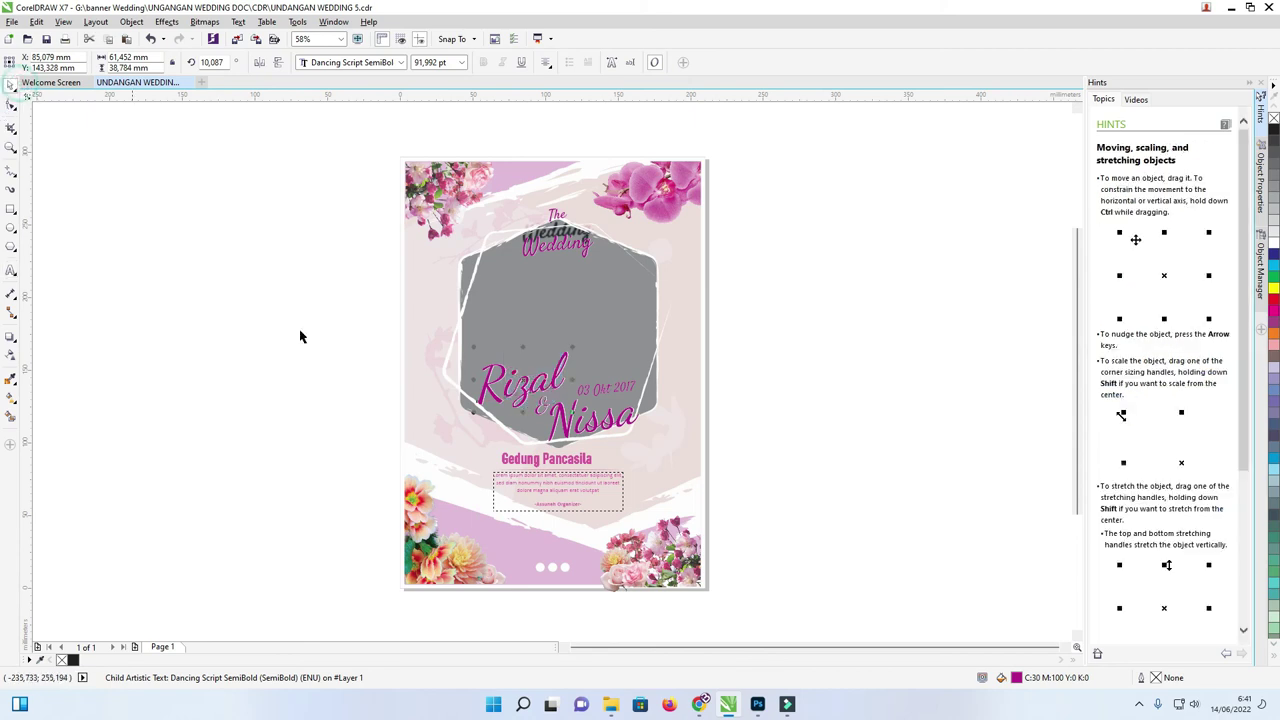
Try shifting the venue and description text group slightly sideways and return it to its original position.
left_click(547, 494)
scroll(560, 460, "up", 3)
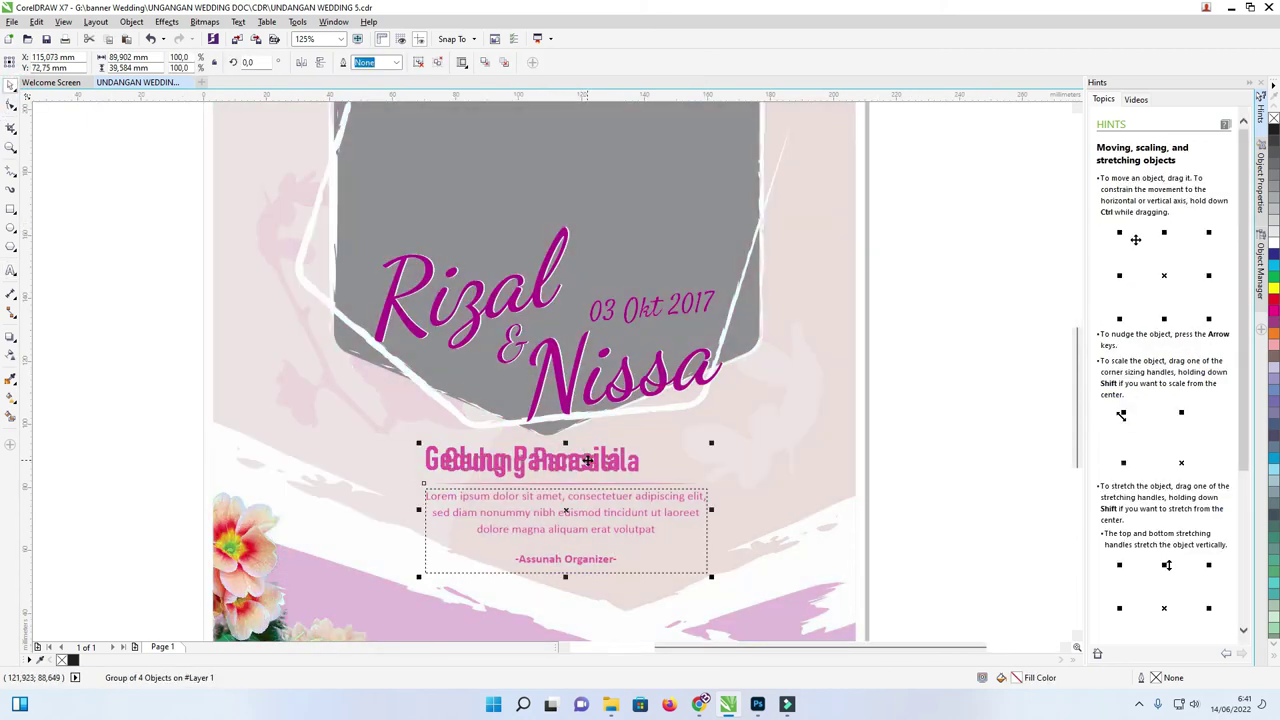
left_click_drag(588, 460, 586, 460)
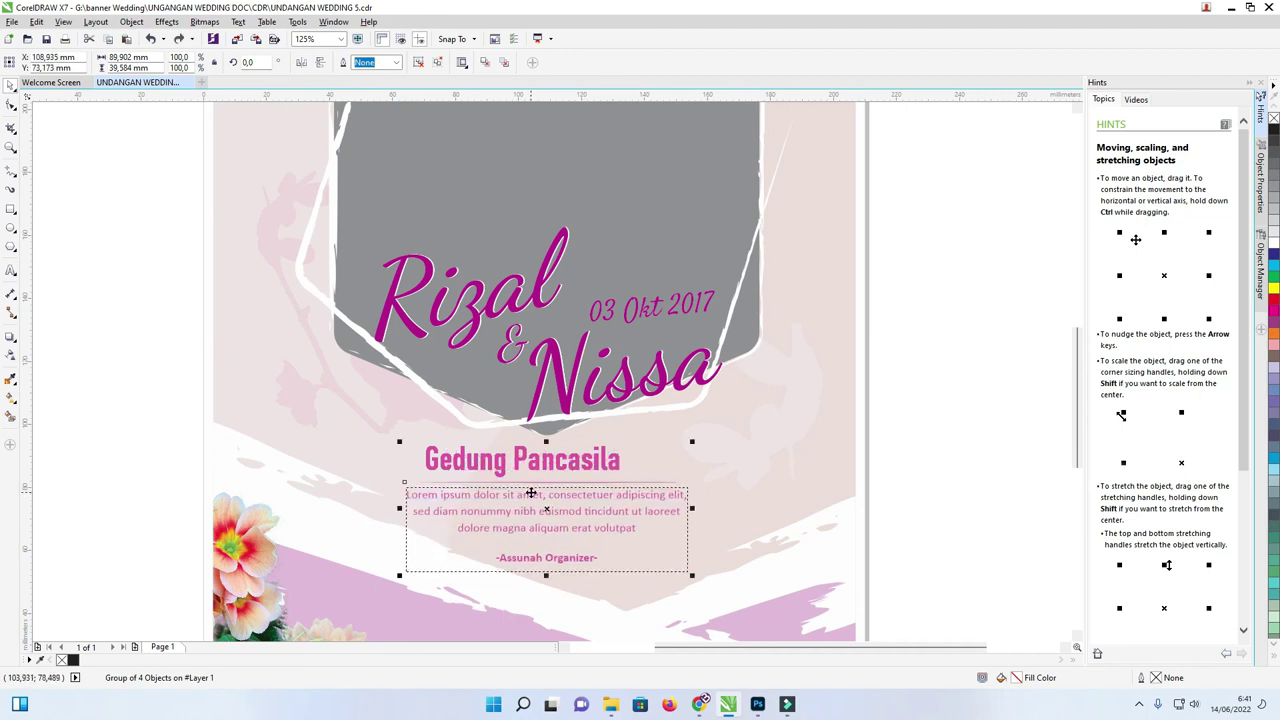
left_click(977, 329)
scroll(977, 329, "down", 3)
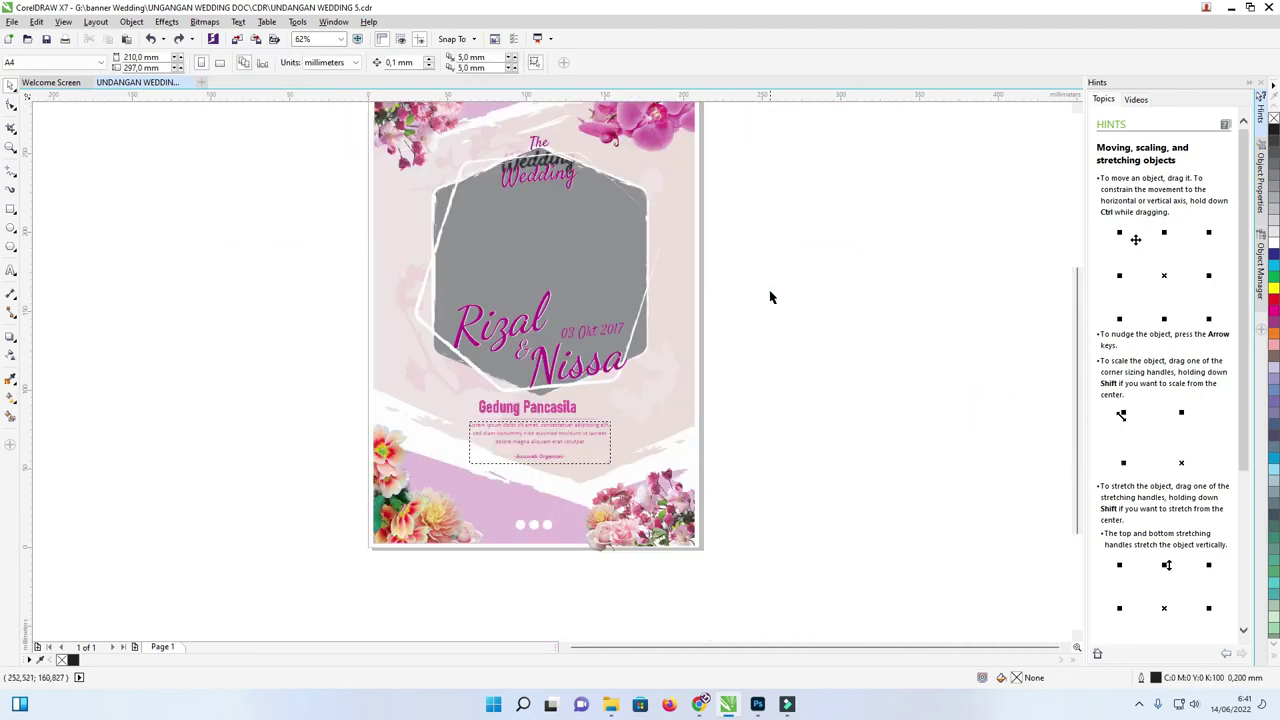
Bring the couple photo from the banner Wedding folder into the CorelDRAW document and place it beside the invitation page.
key("alt+Tab")
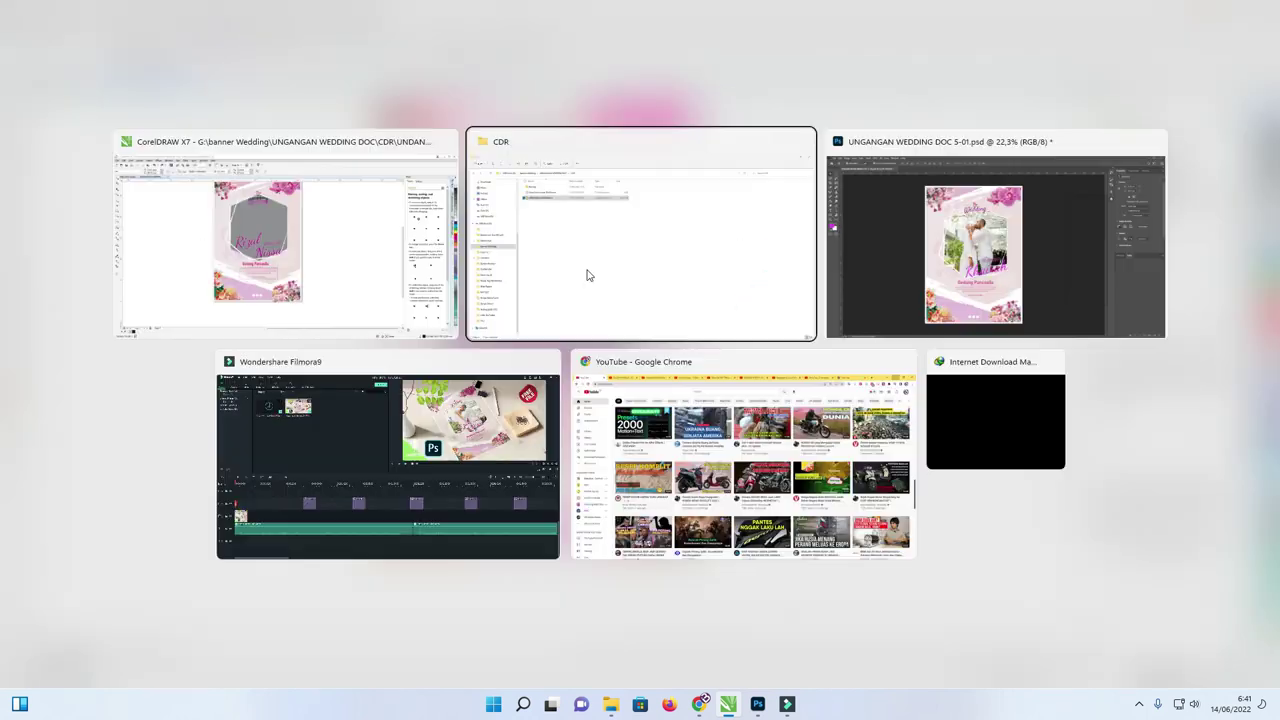
left_click(588, 275)
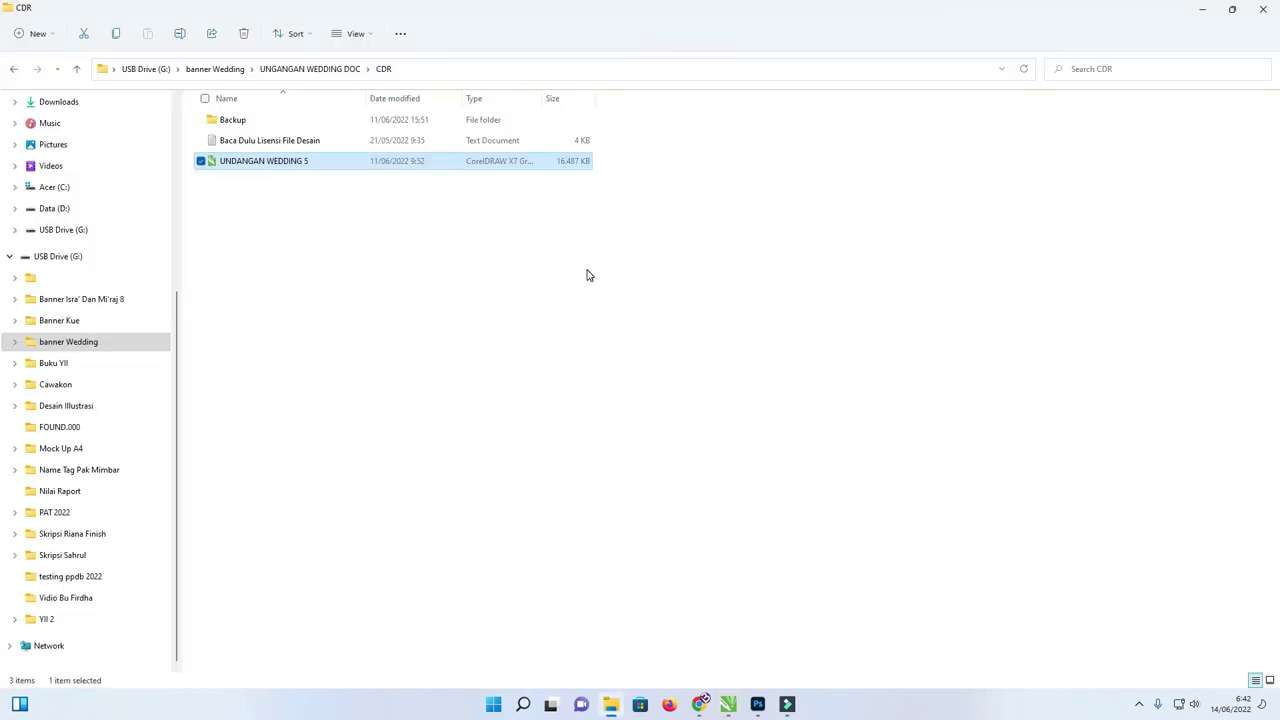
key("alt+Up")
key("alt+Up")
left_click_drag(1236, 135, 861, 320)
key("alt+Tab")
scroll(804, 330, "down", 2)
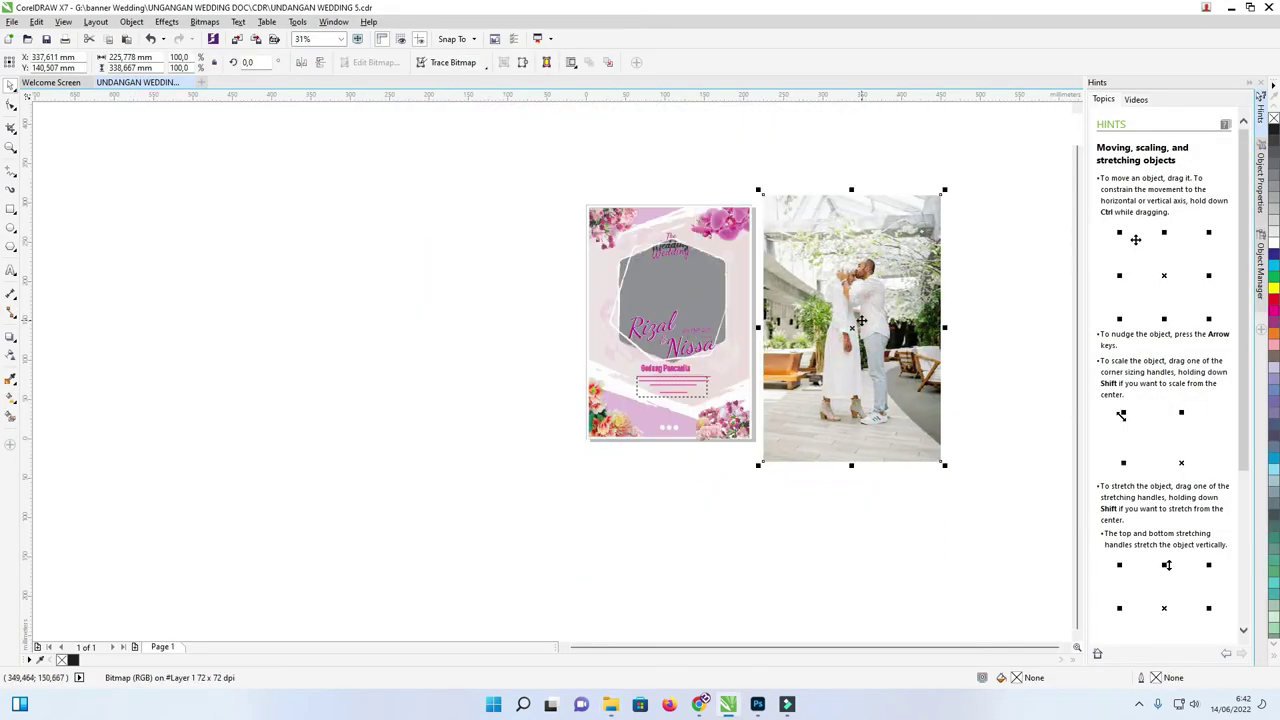
PowerClip the couple photo inside the grey hexagon on the invitation.
left_click(660, 290)
left_click_drag(660, 290, 697, 298)
left_click(890, 264)
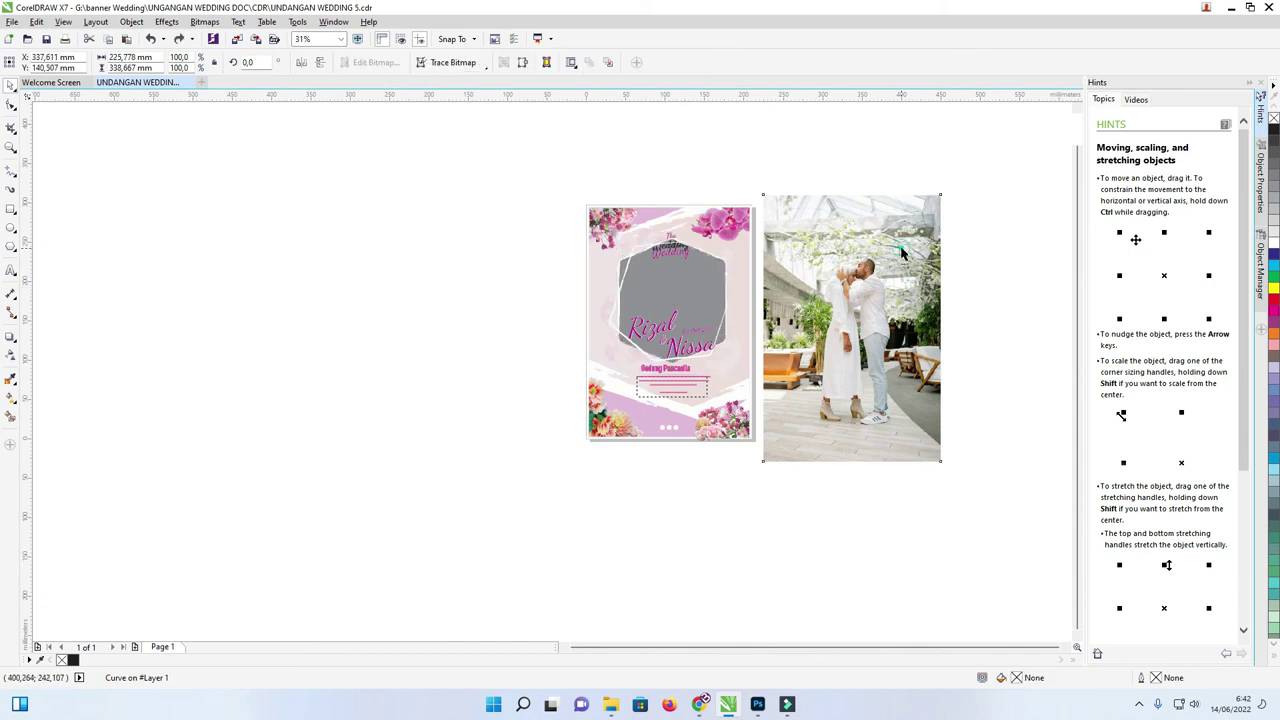
right_click(833, 233)
left_click(870, 240)
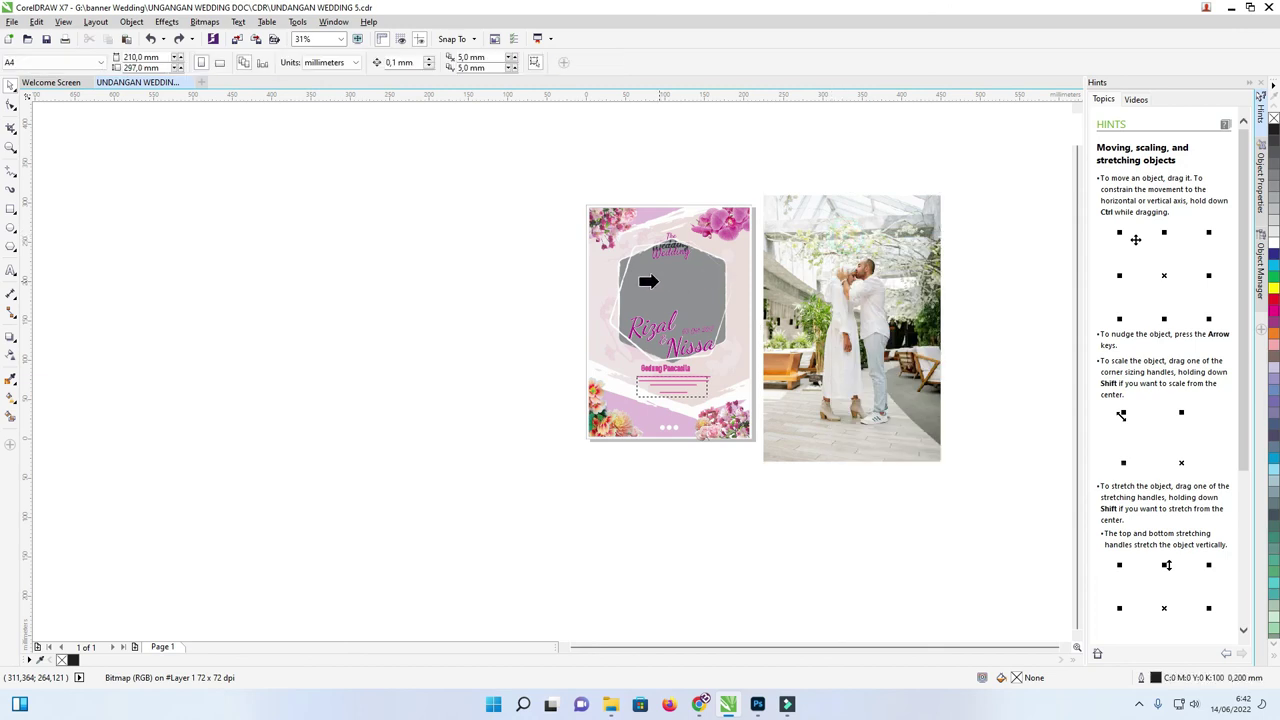
left_click(648, 281)
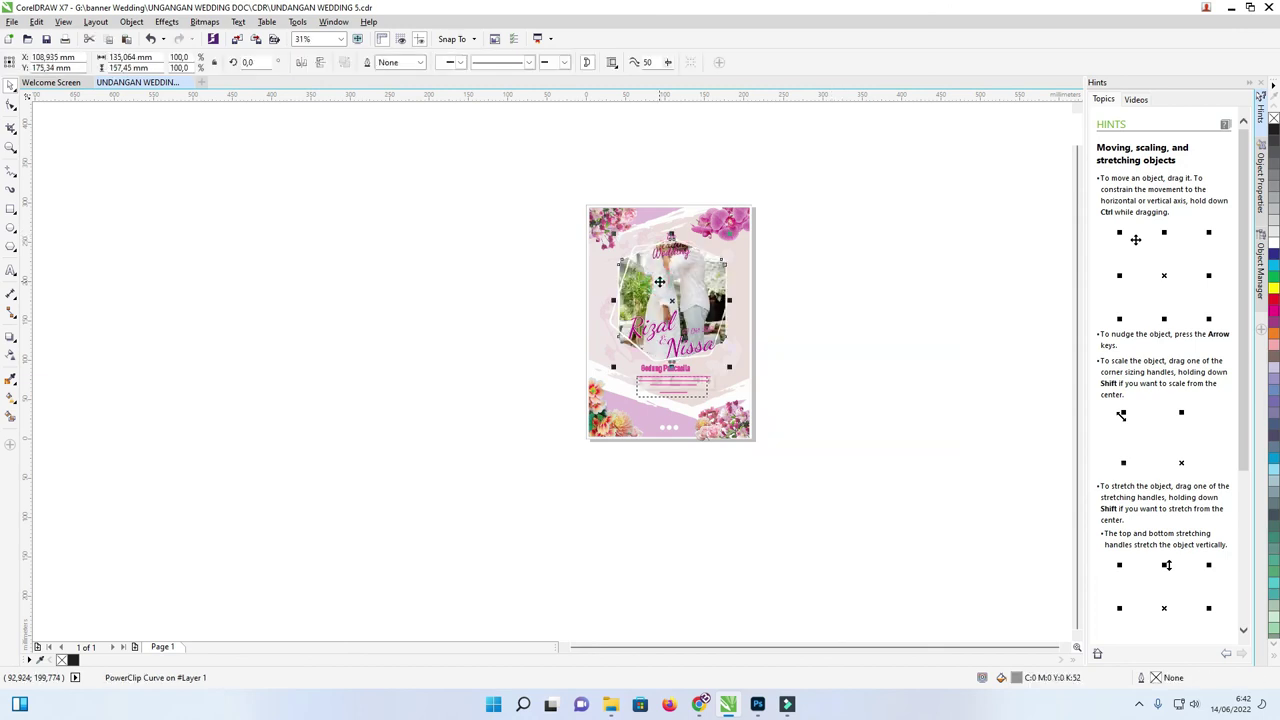
Edit the hexagon's PowerClip contents, shift the photo left and down to about X 100, Y 147 mm, and finish editing.
right_click(659, 282)
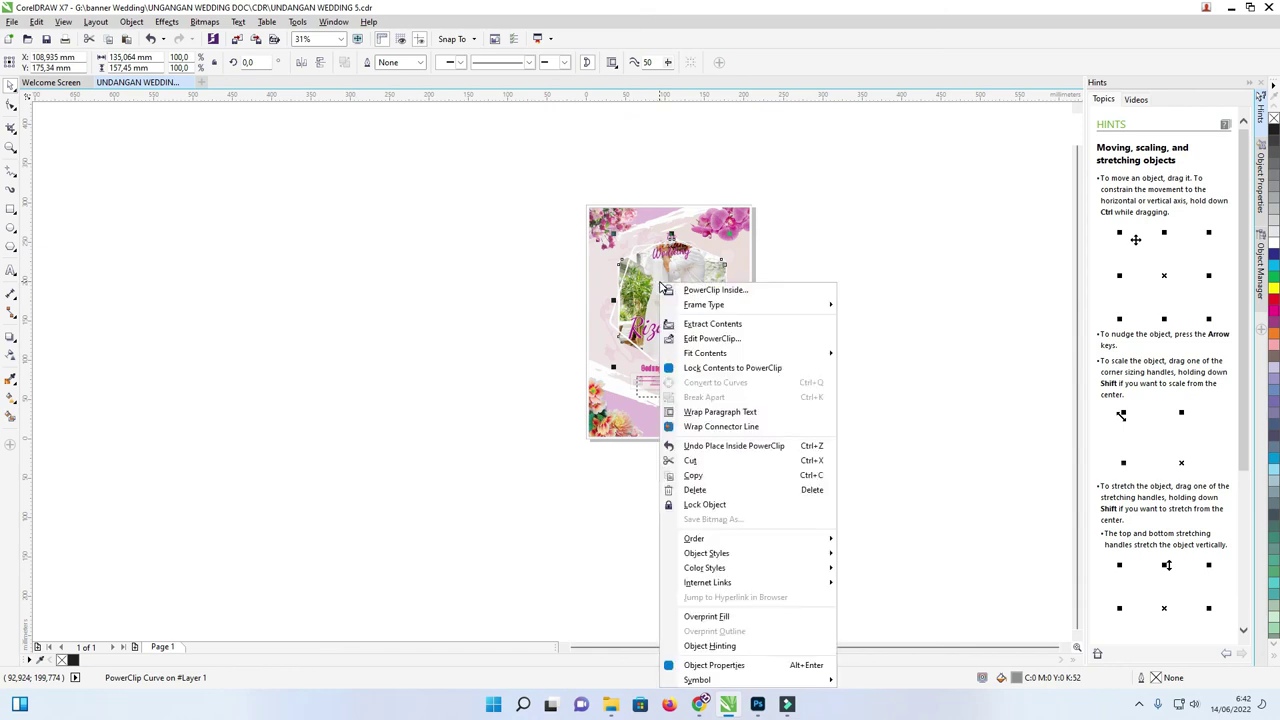
left_click(706, 330)
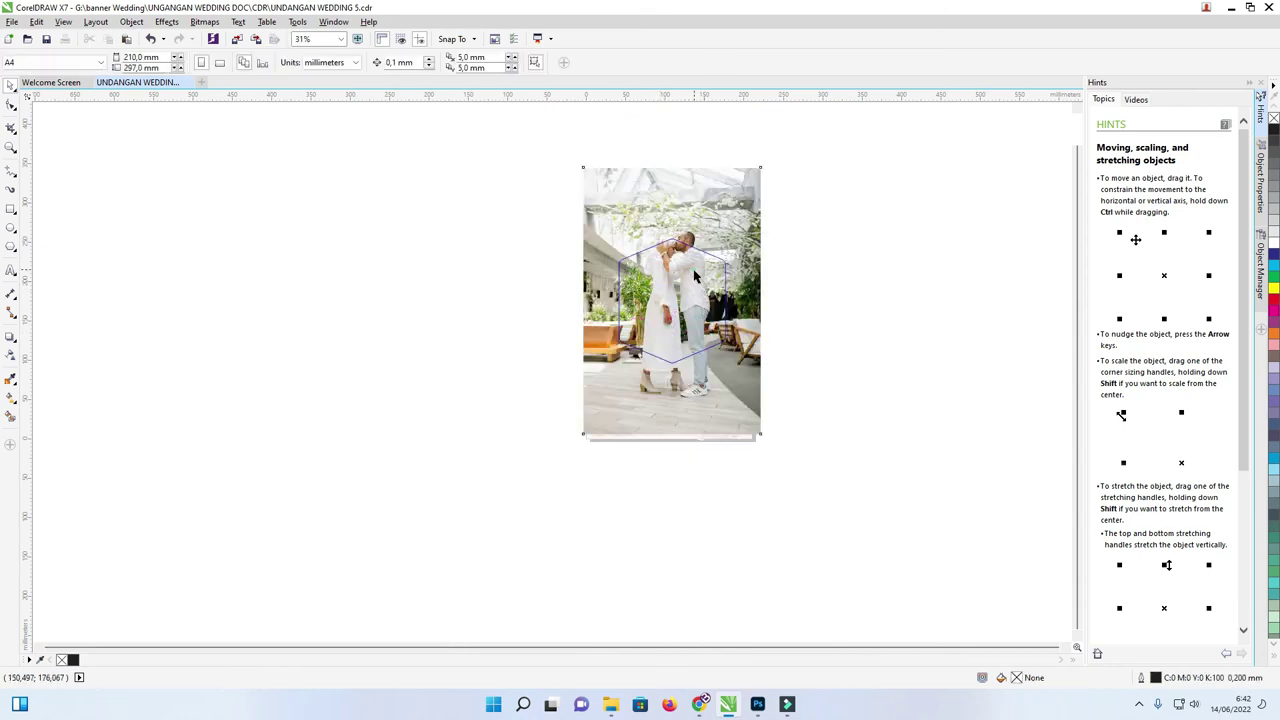
left_click_drag(684, 310, 688, 299)
left_click(686, 304)
right_click(688, 300)
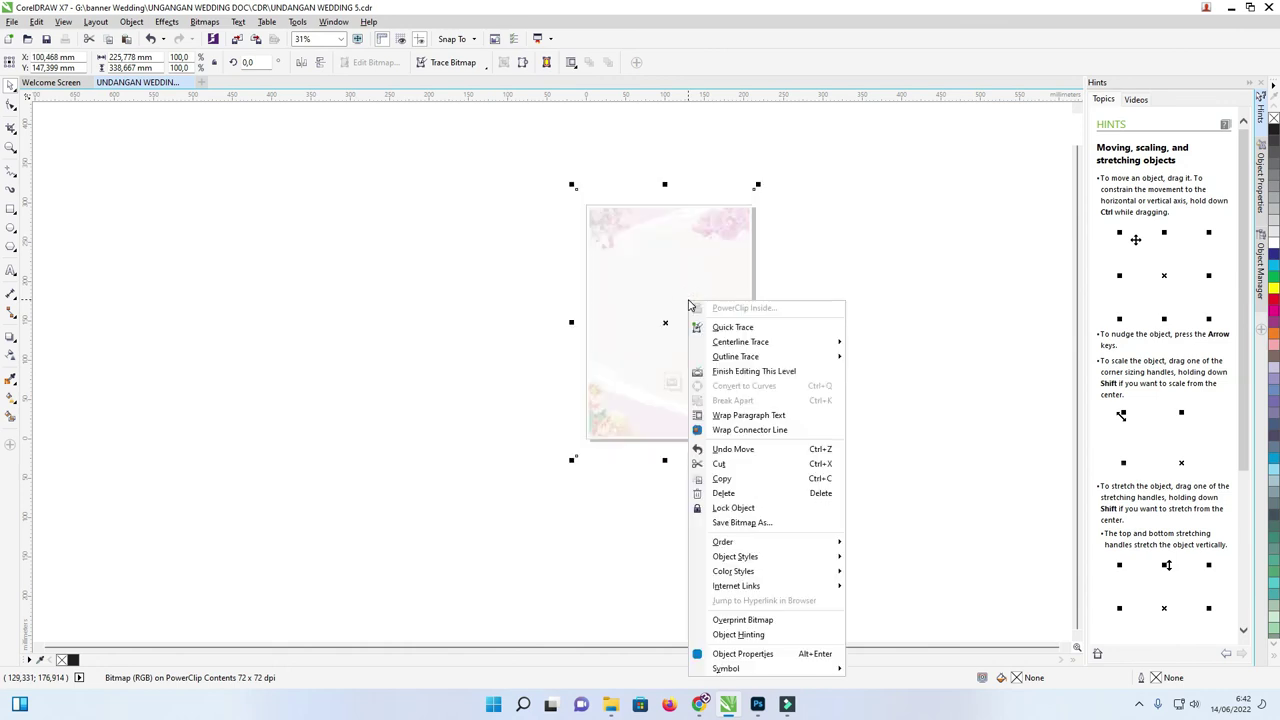
left_click(754, 371)
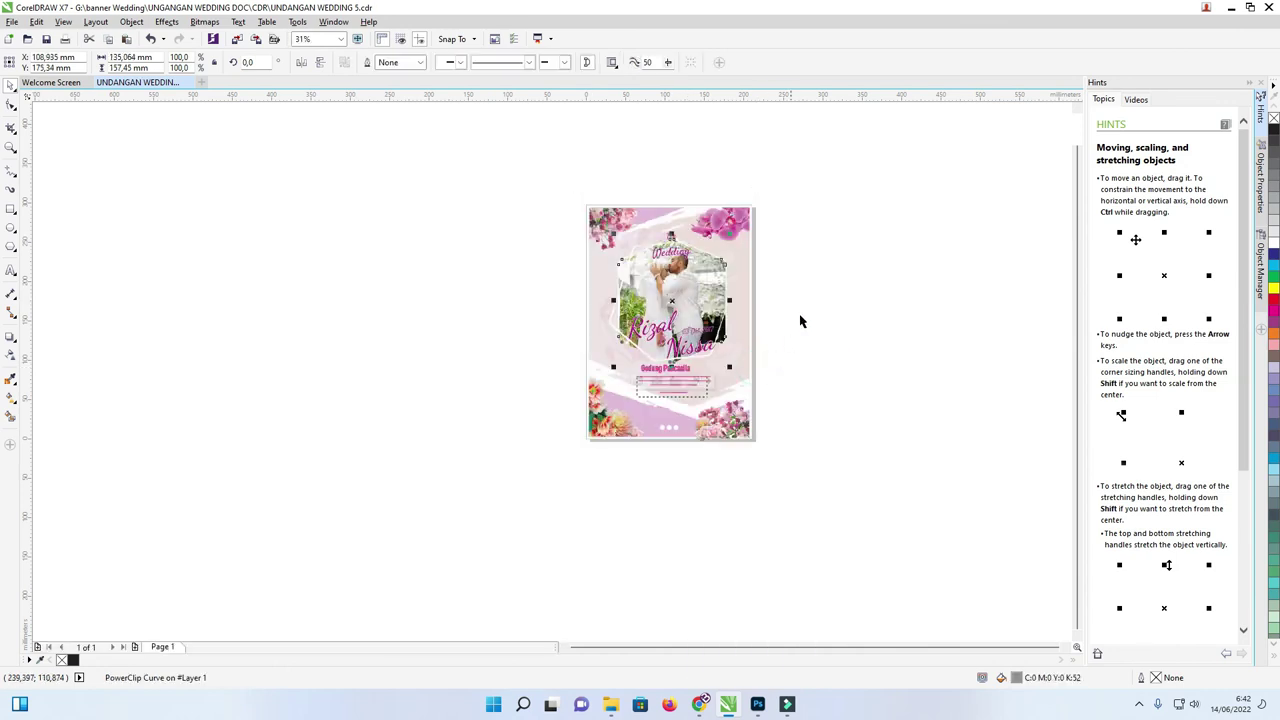
left_click(825, 273)
Examine the masked photo and title lettering up close, and review the whole invitation page.
scroll(789, 278, "up", 3)
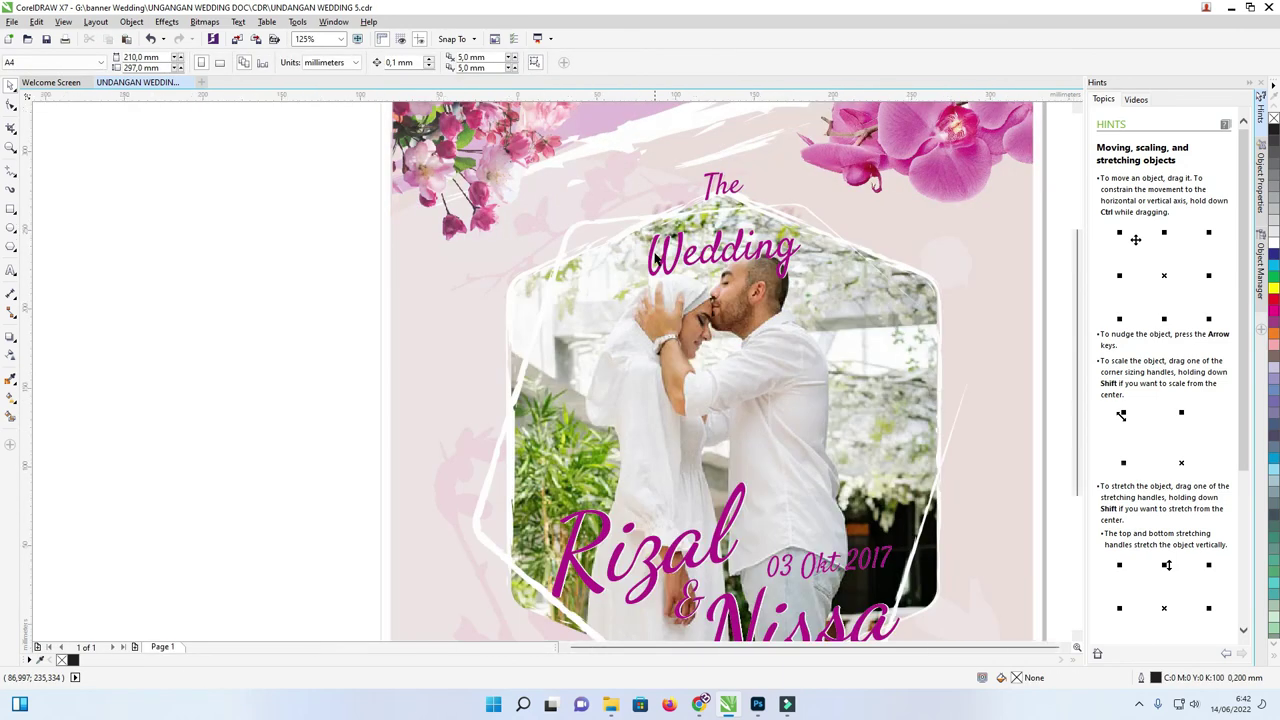
scroll(655, 258, "down", 3)
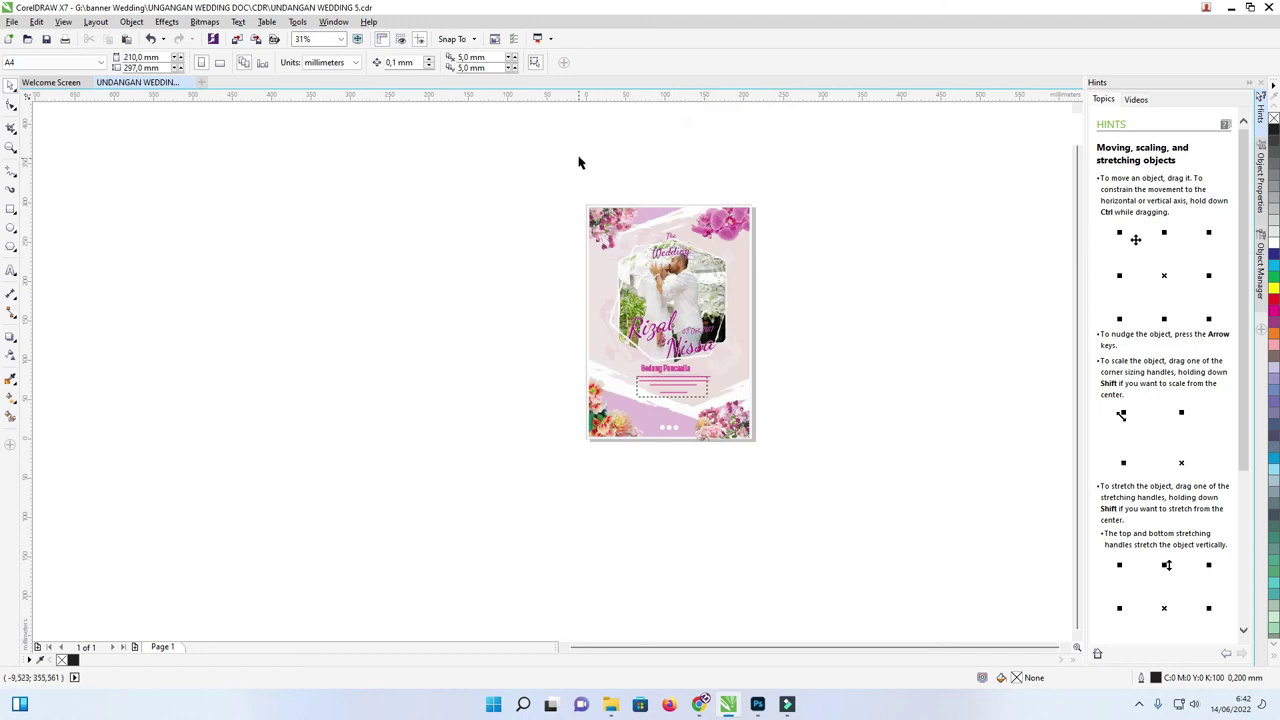
key("z")
left_click_drag(531, 160, 917, 523)
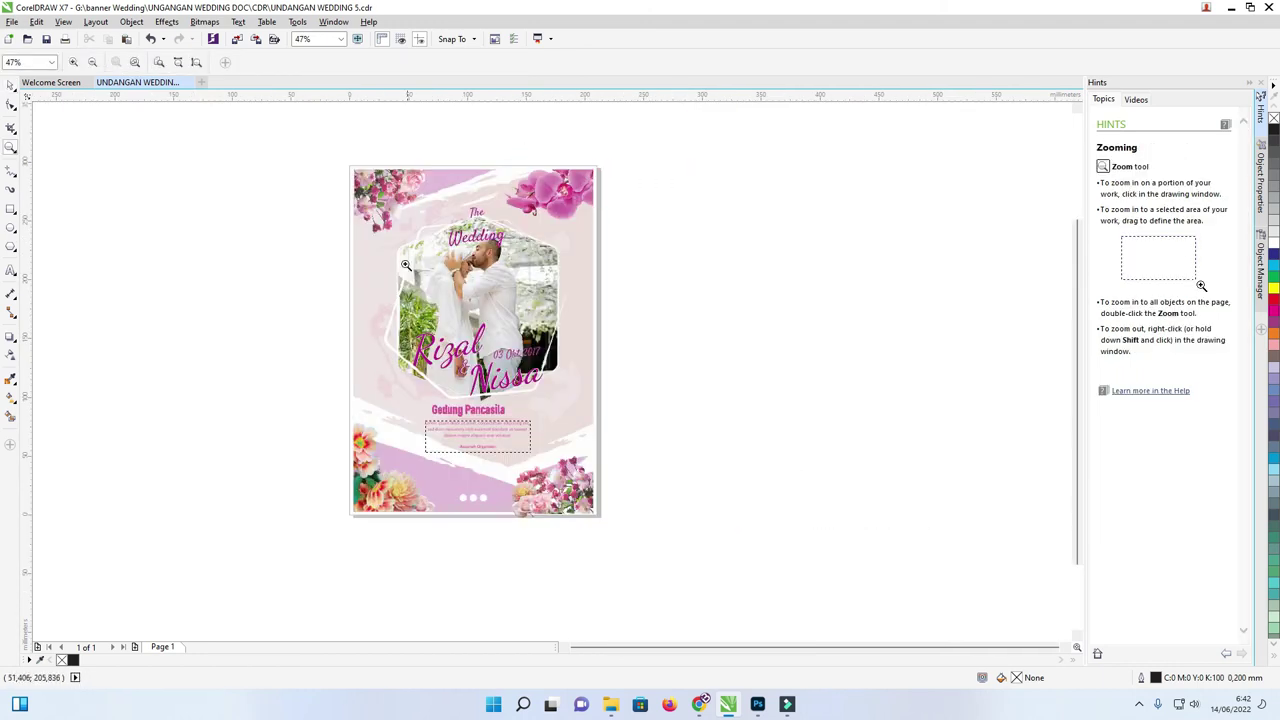
left_click_drag(290, 146, 754, 540)
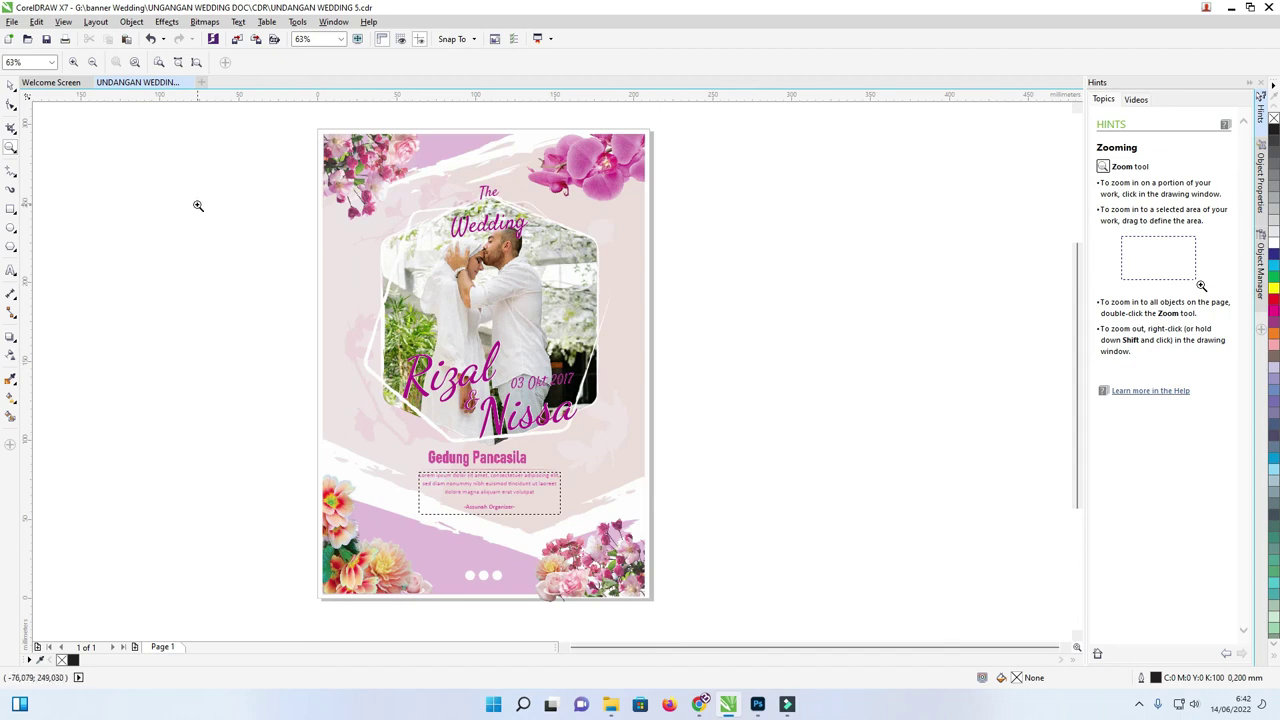
left_click(10, 85)
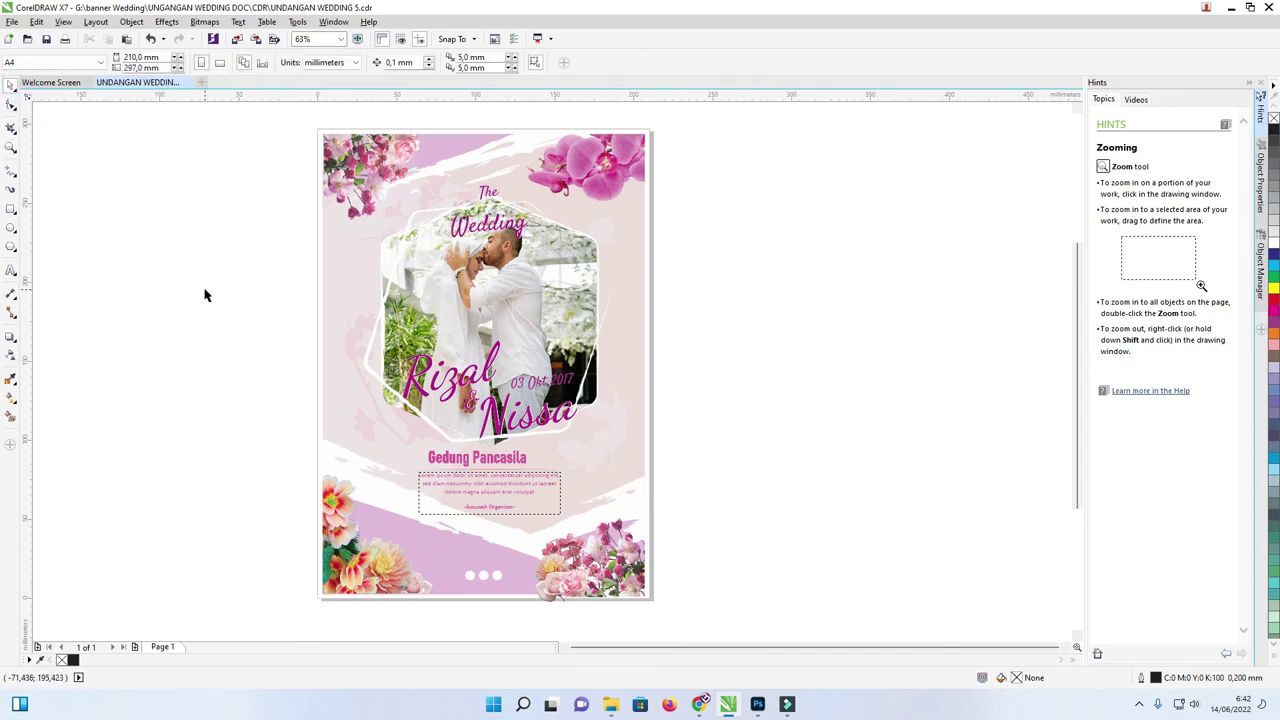